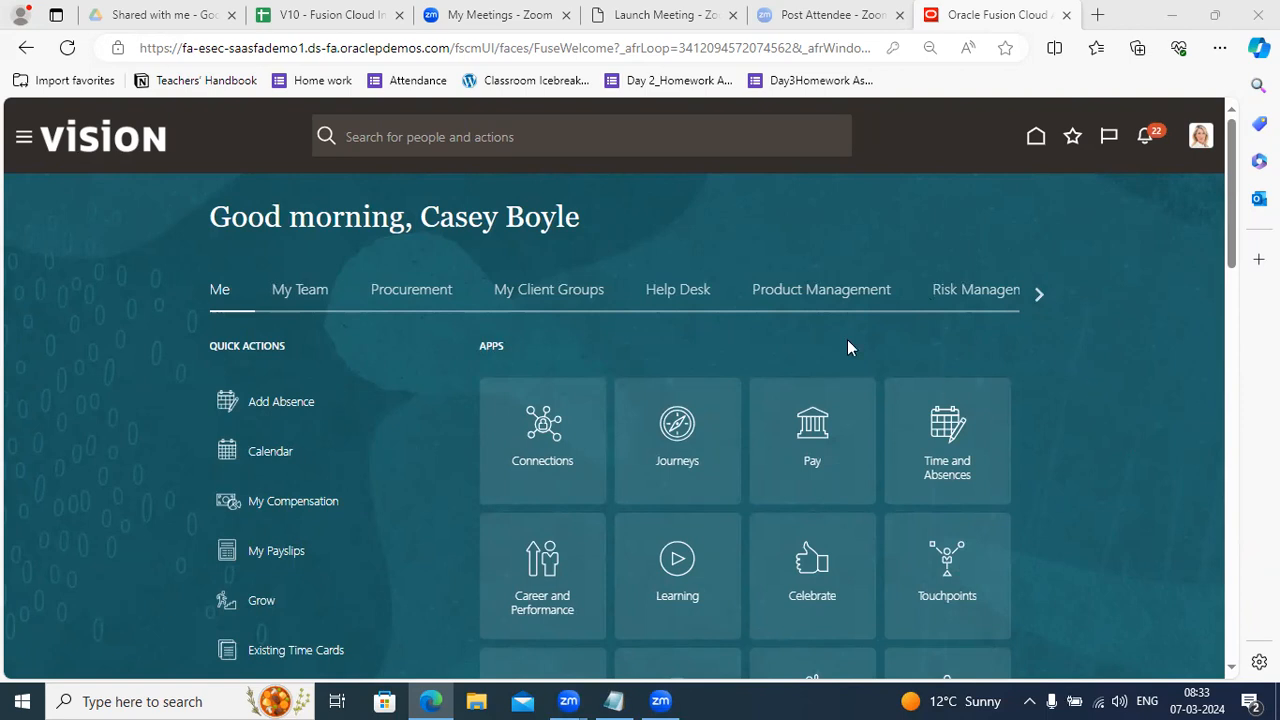
# Replace the old Notepad notes with the heading 'Procurement Foundation'.
pyautogui.click(614, 701)
pyautogui.hotkey('ctrl', 'a')
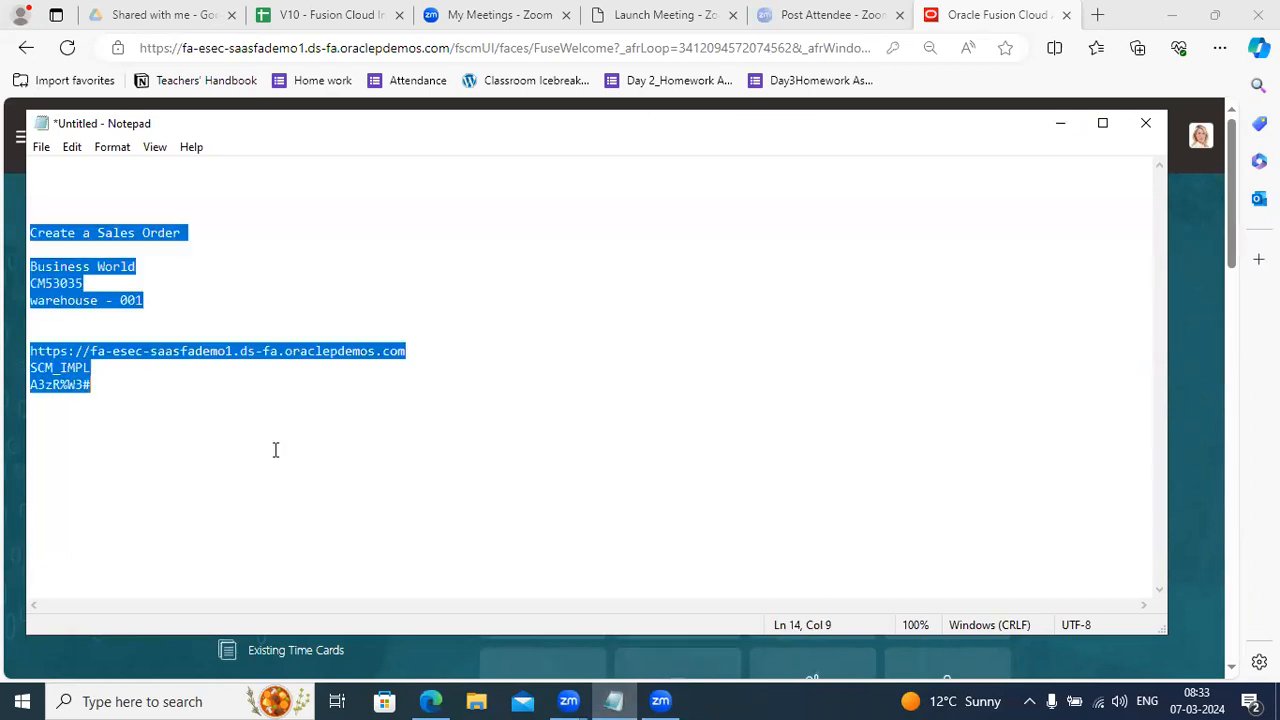
pyautogui.press('BackSpace')
pyautogui.press('Return')
pyautogui.write('P')
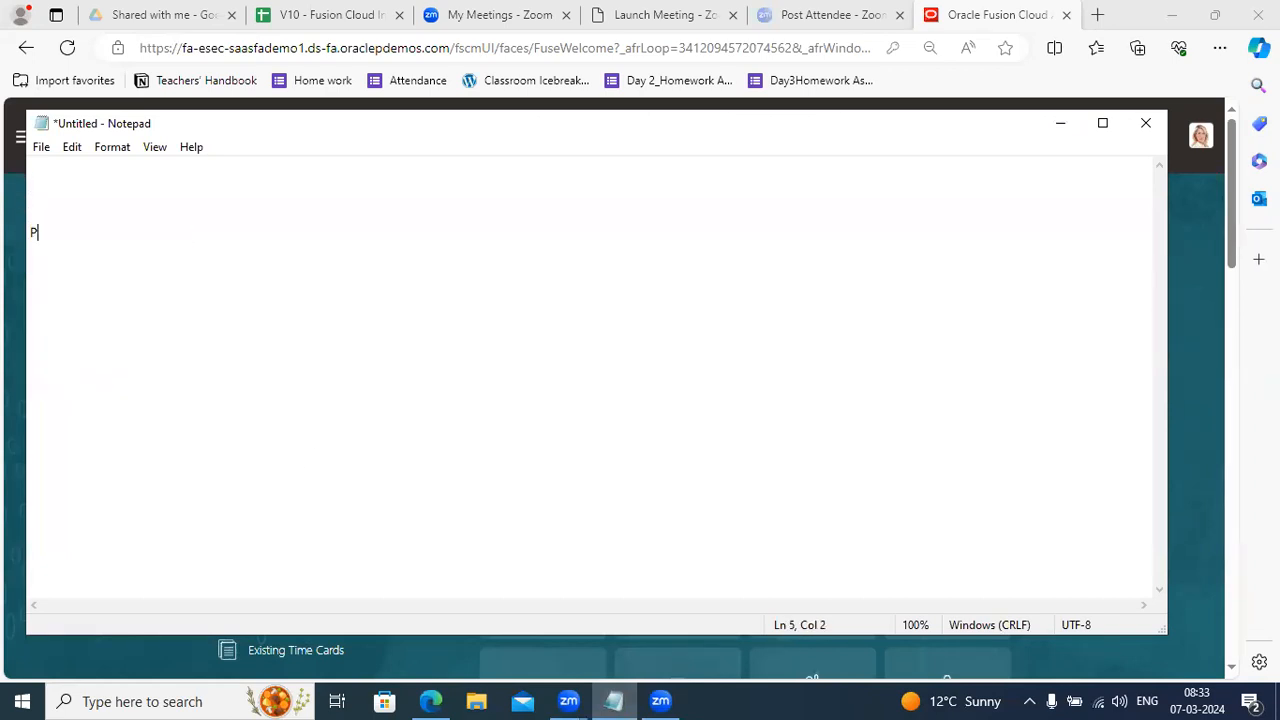
pyautogui.write('rocurement Foundation')
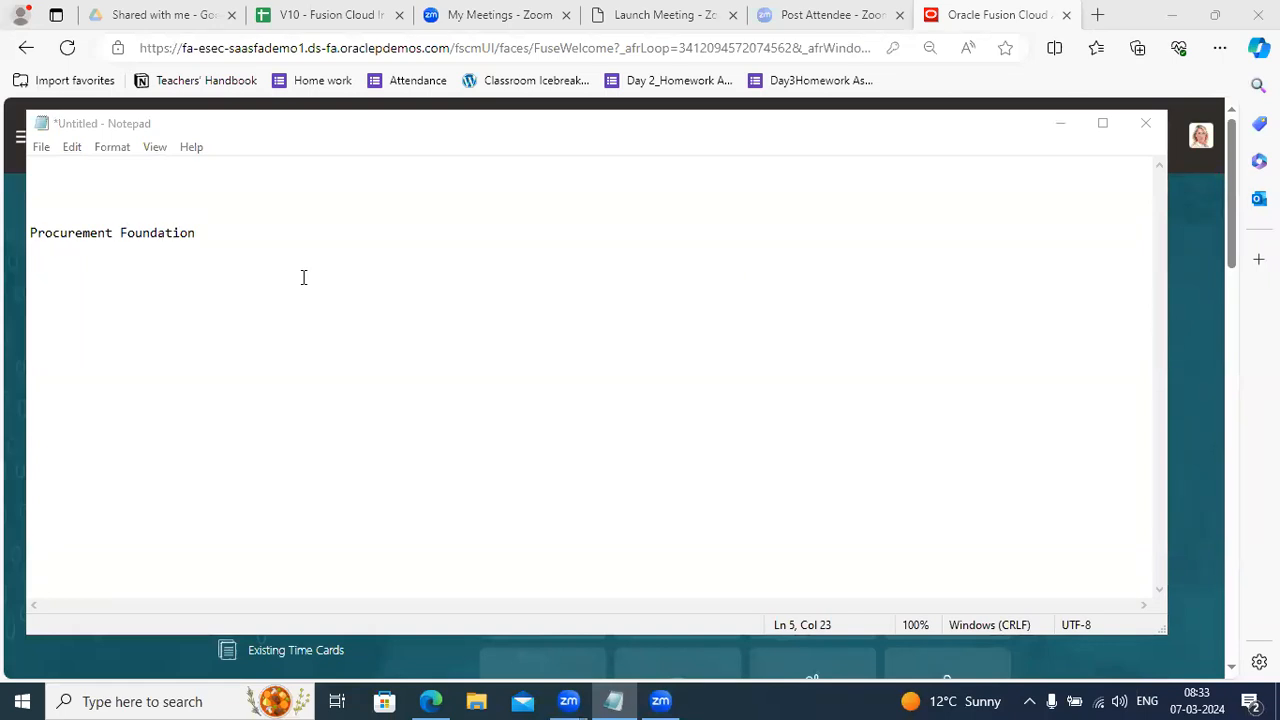
# Add the indented line '-- Procurement Agent (Buyer)' below the heading.
pyautogui.click(213, 245)
pyautogui.press('Return')
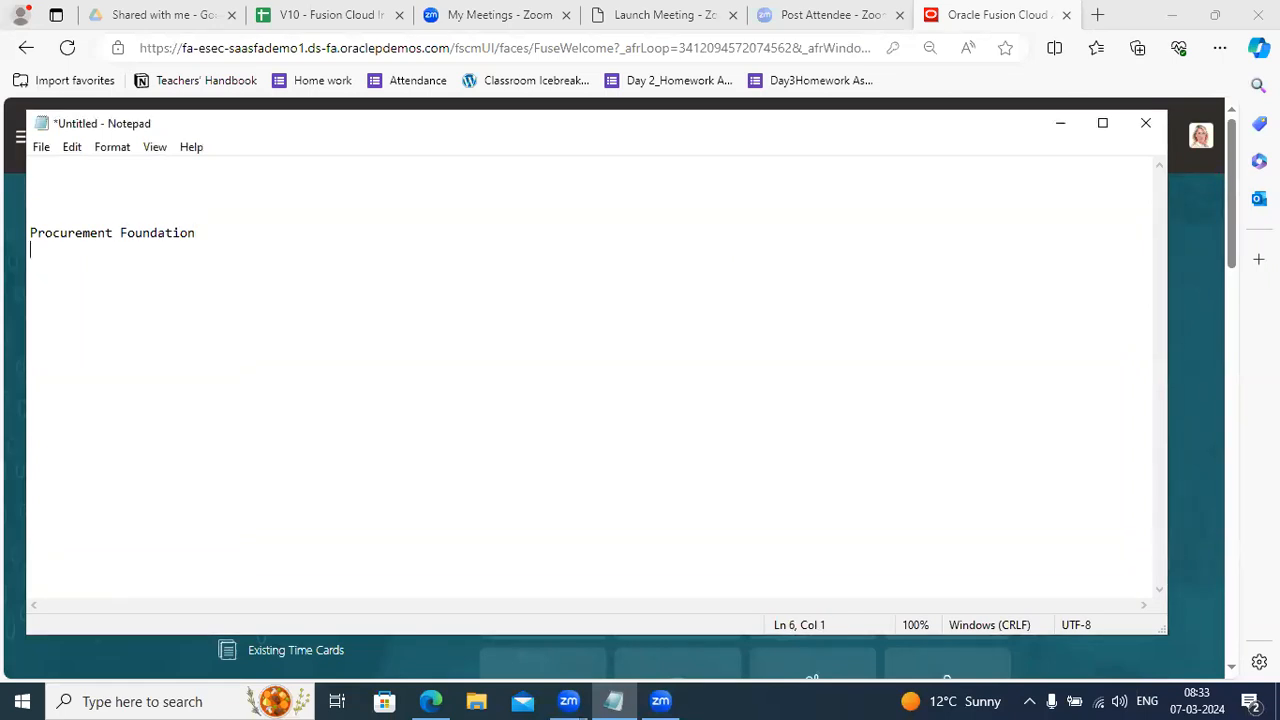
pyautogui.press('Return')
pyautogui.press('Tab')
pyautogui.write('-- Procurement Agent')
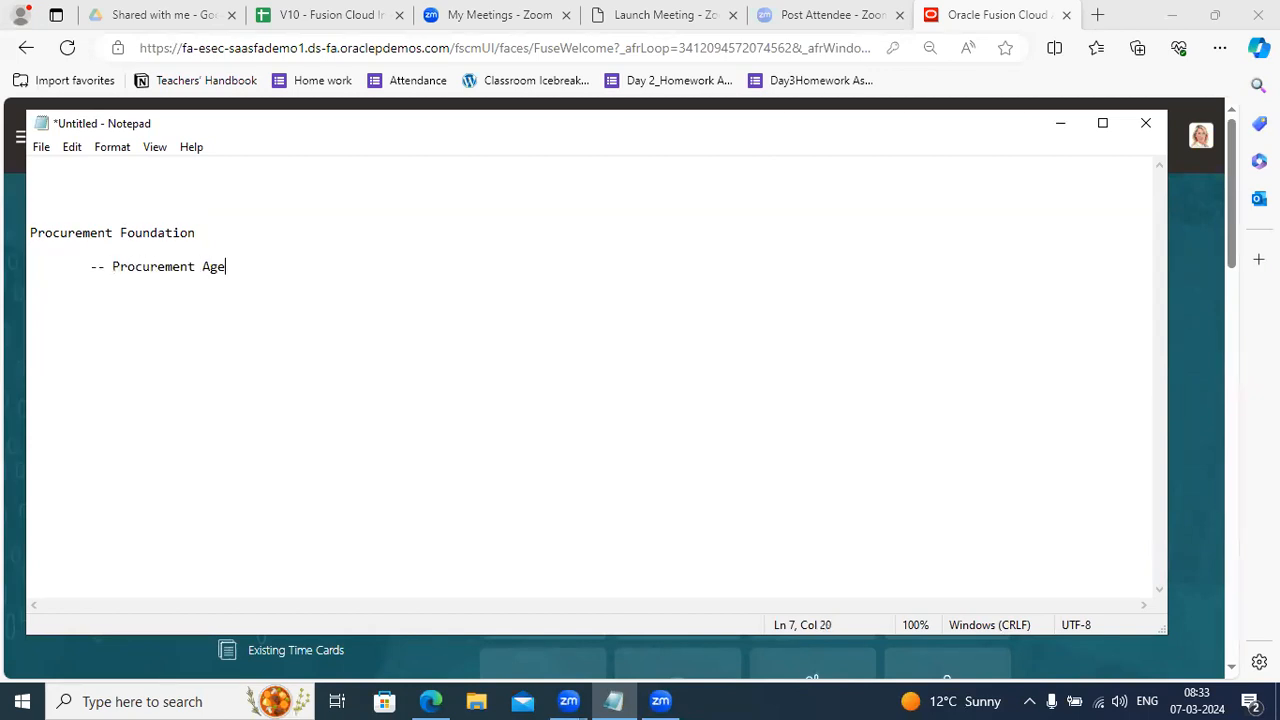
pyautogui.click(660, 84)
pyautogui.click(253, 326)
pyautogui.write('(Buyer)')
# Minimize Notepad to bring back the Oracle home page.
pyautogui.click(1063, 124)
# Go to Setup and Maintenance and open the Procurement Foundation functional area.
pyautogui.click(1203, 140)
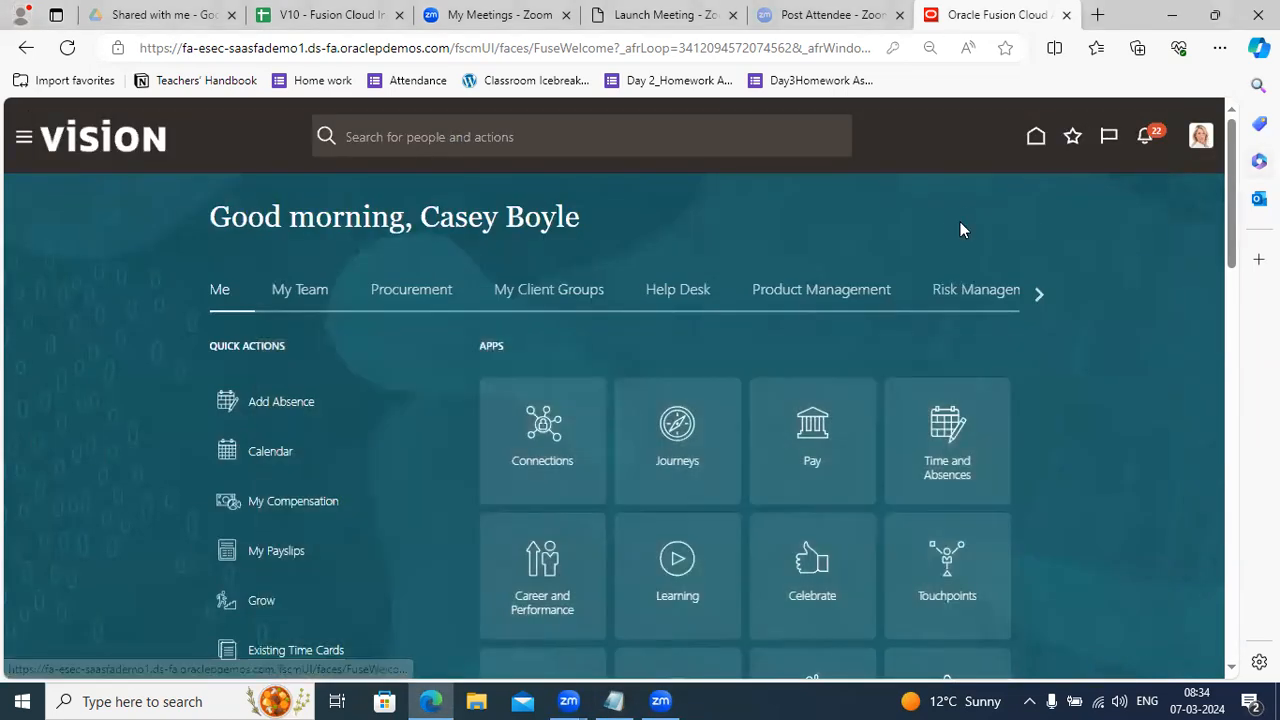
pyautogui.click(921, 391)
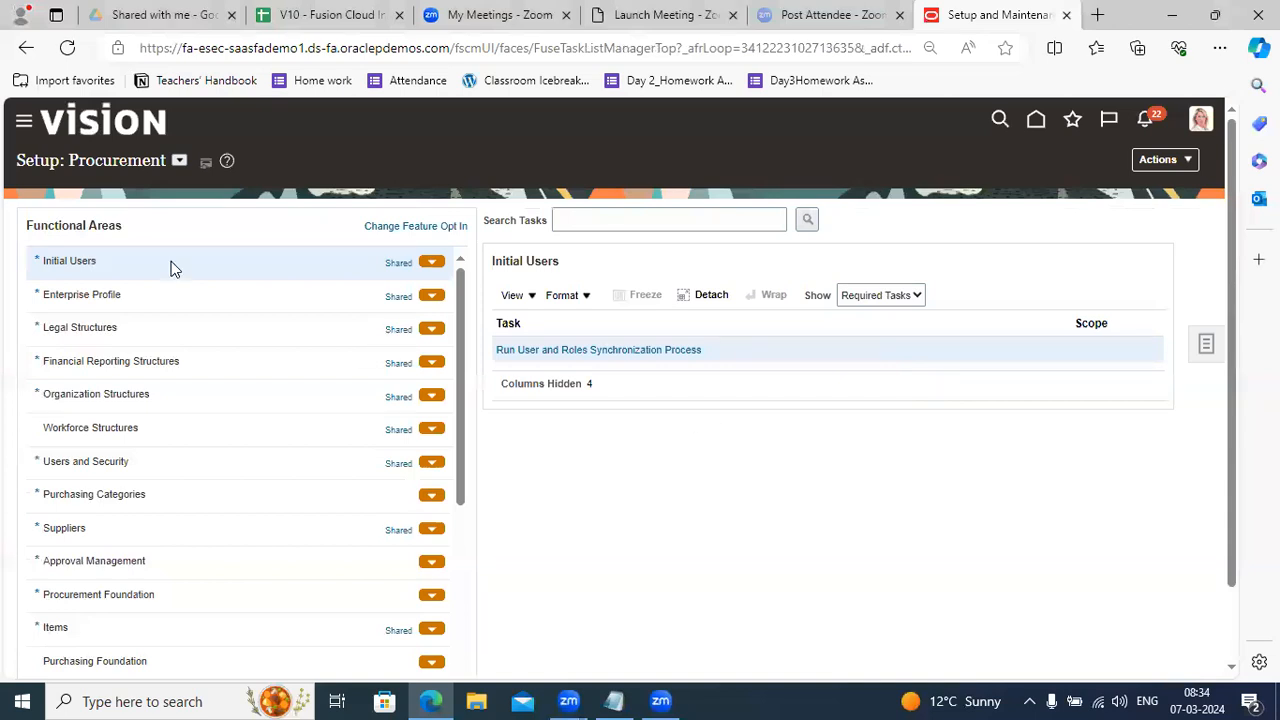
pyautogui.moveTo(460, 346); pyautogui.dragTo(458, 424)
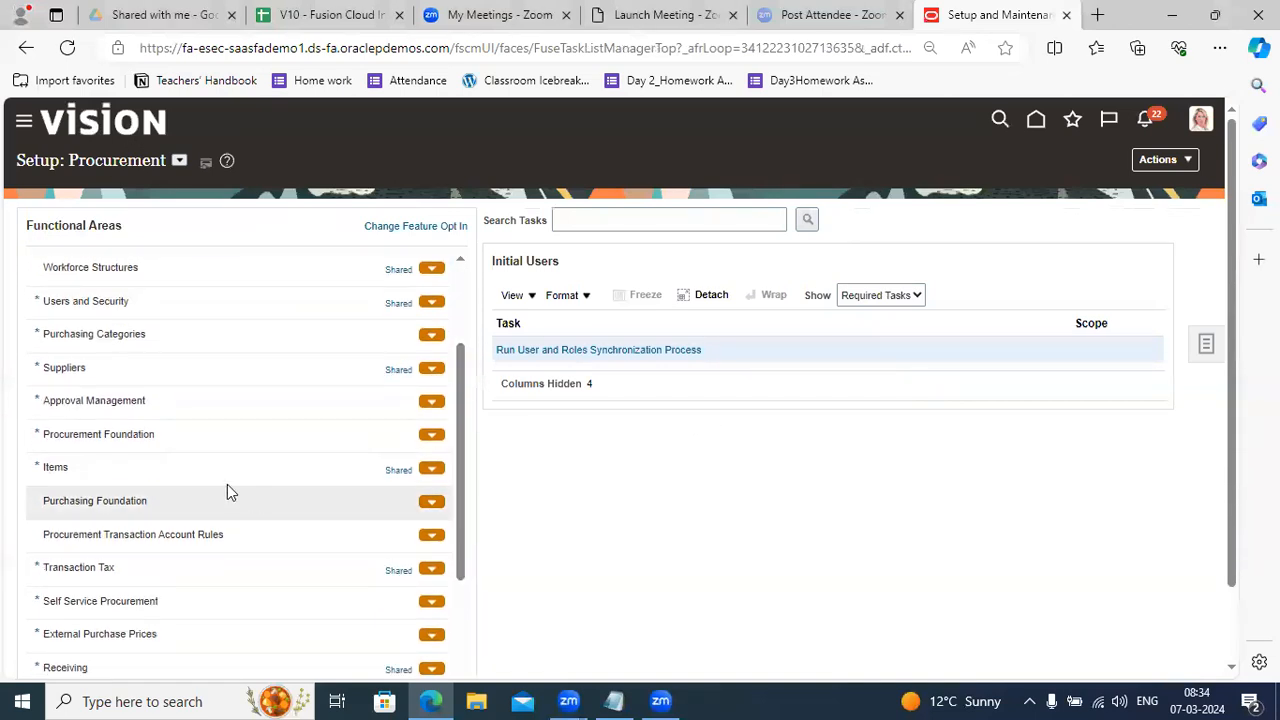
pyautogui.click(127, 437)
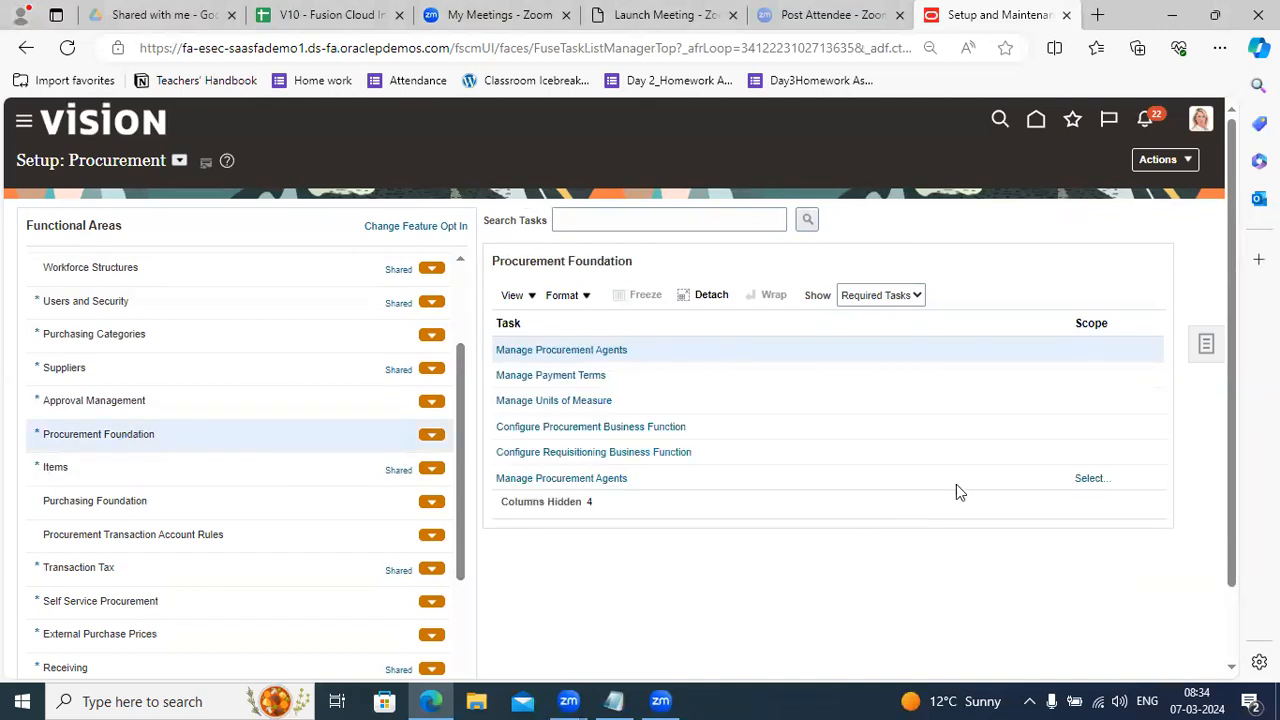
# Open Manage Procurement Agents and add a new procurement agent record.
pyautogui.click(566, 355)
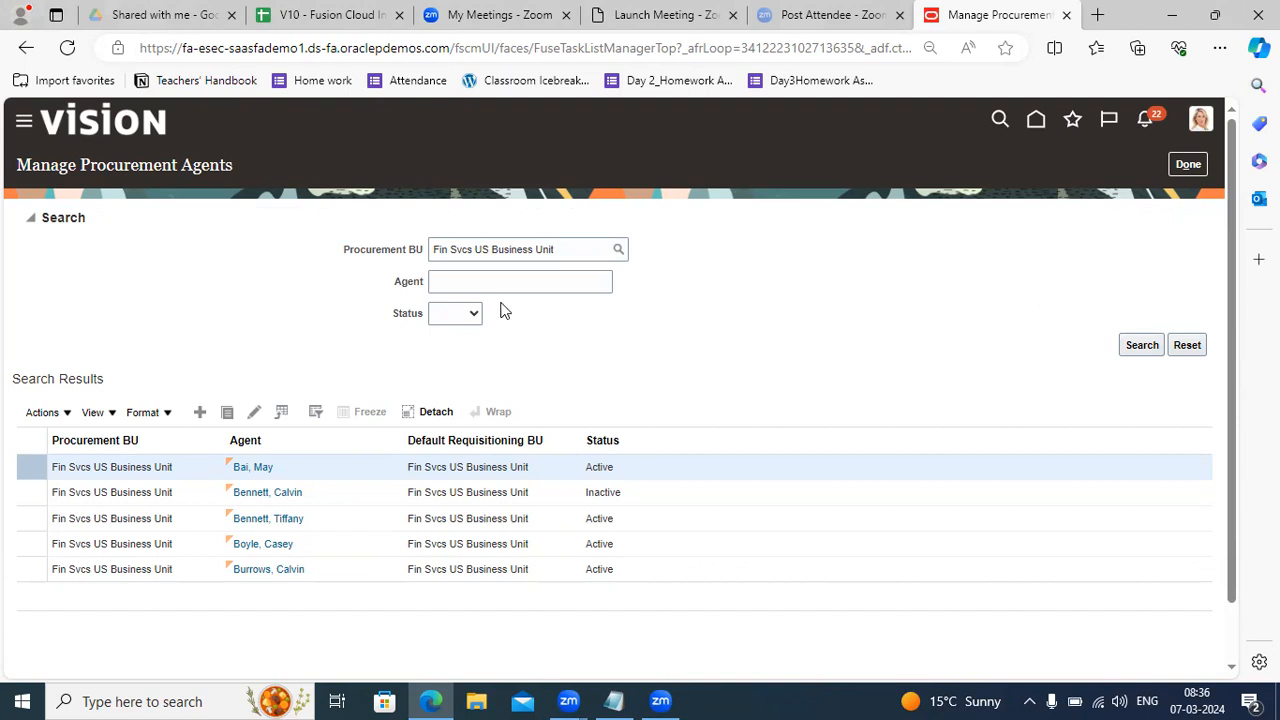
pyautogui.click(199, 413)
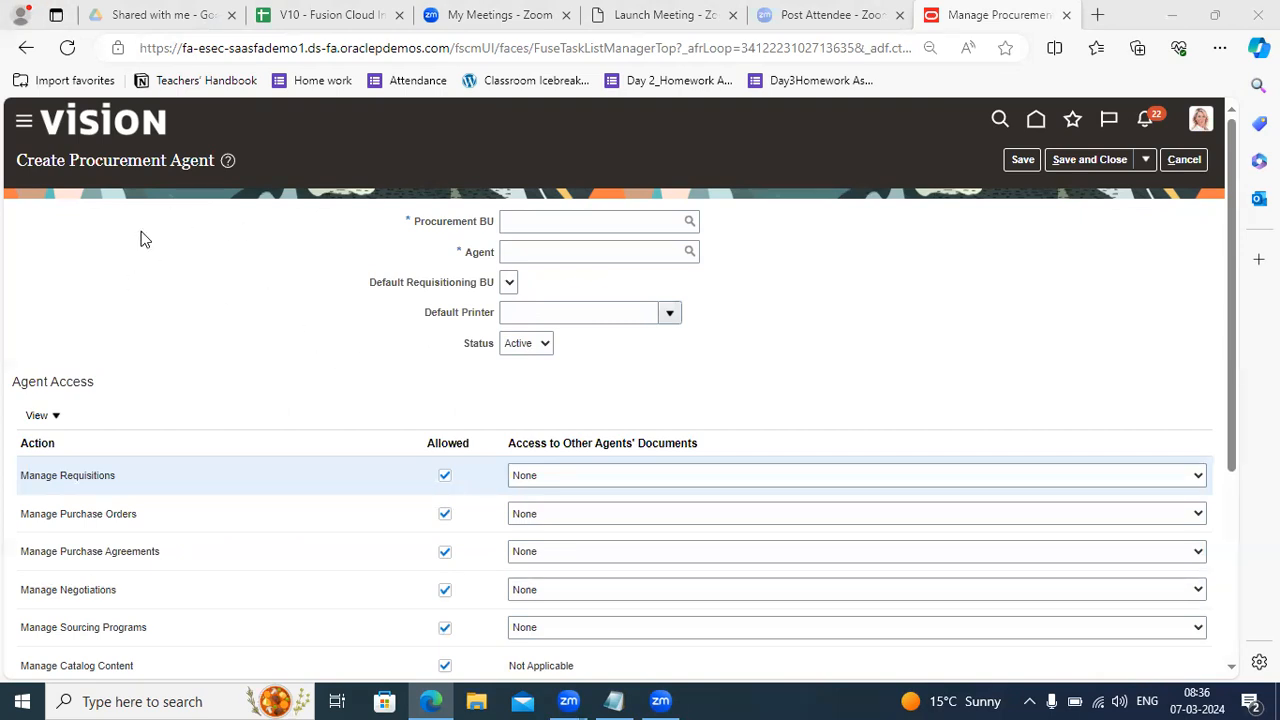
# Enter US1 Business Unit as the Procurement BU, replacing an initial Fin Svcs US choice.
pyautogui.click(560, 220)
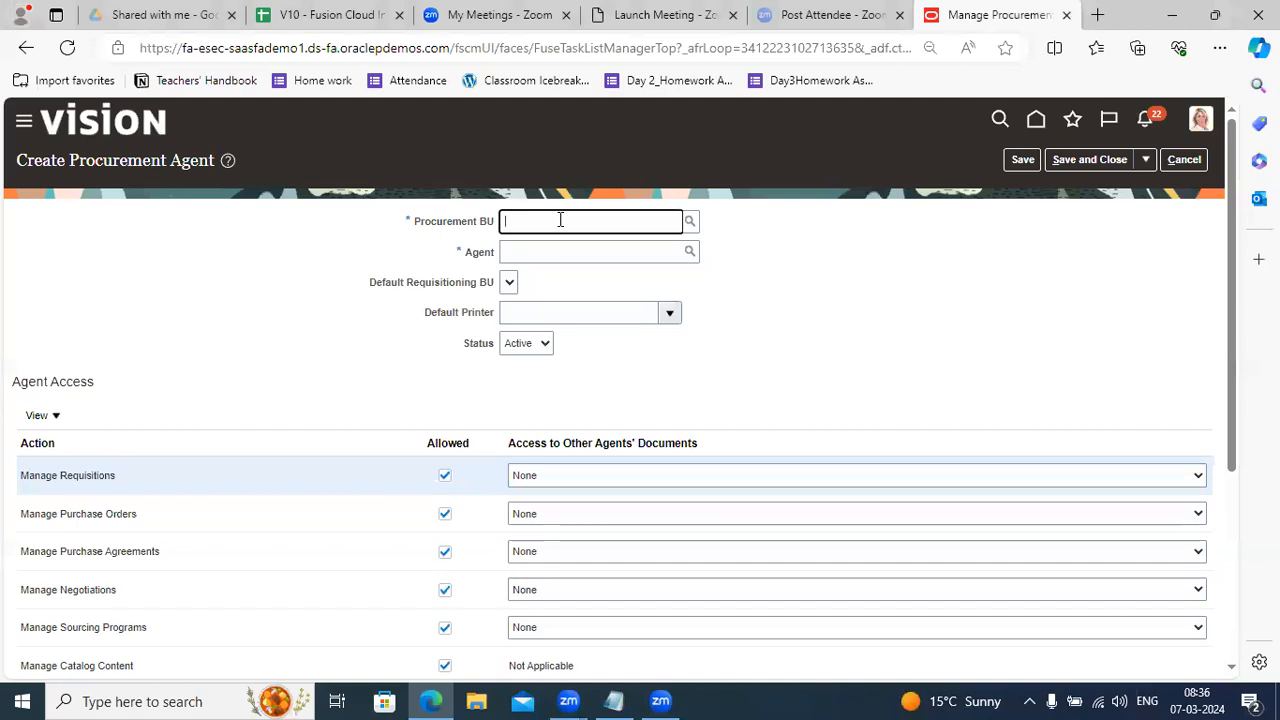
pyautogui.write('fin')
pyautogui.press('Tab')
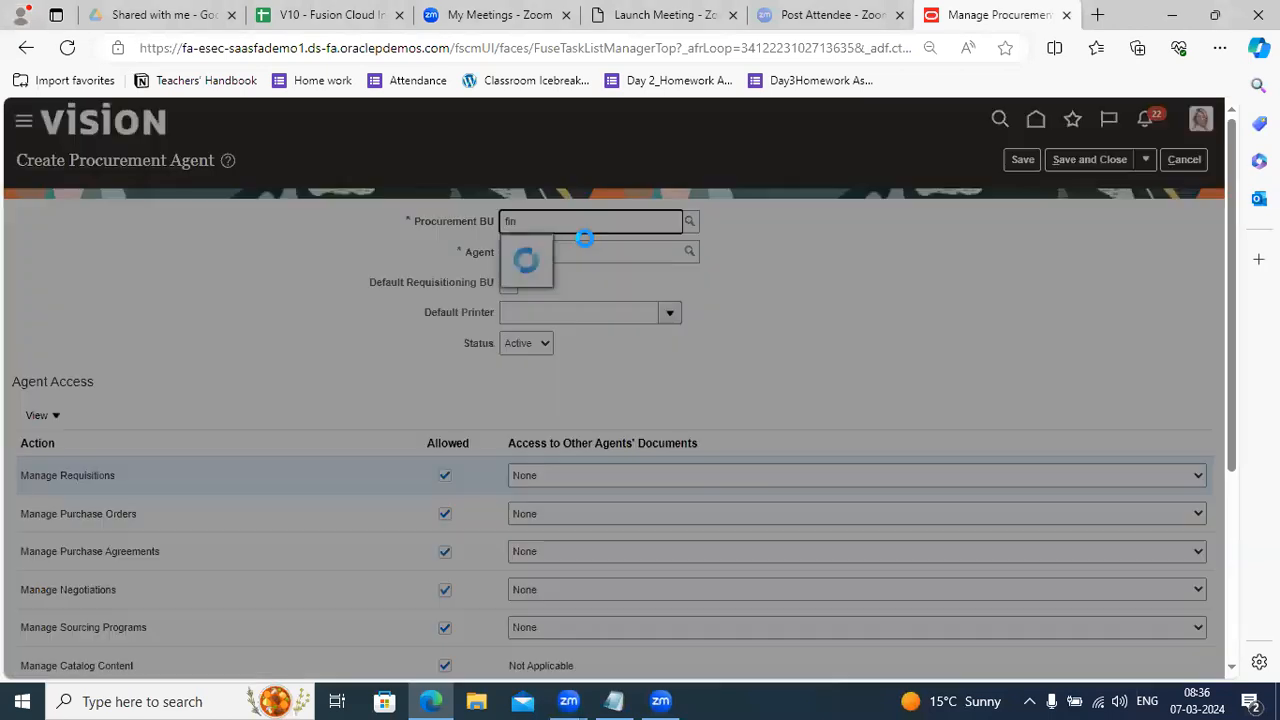
pyautogui.click(553, 458)
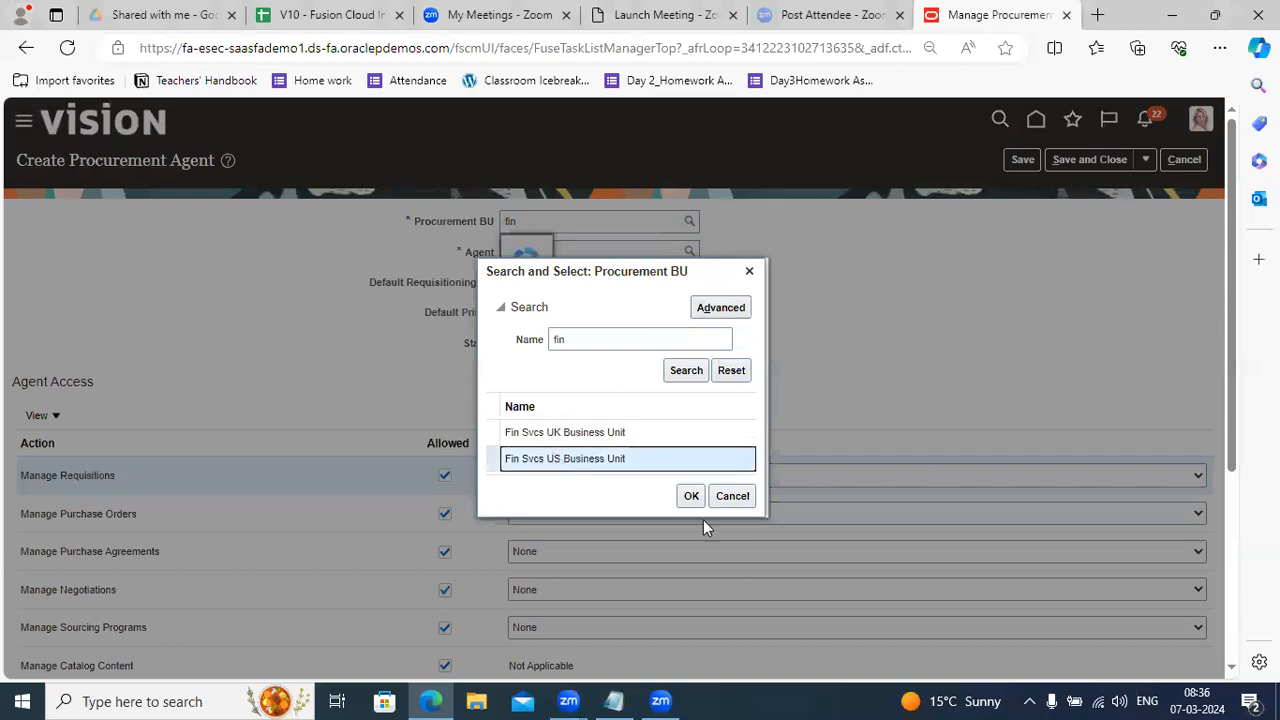
pyautogui.click(690, 496)
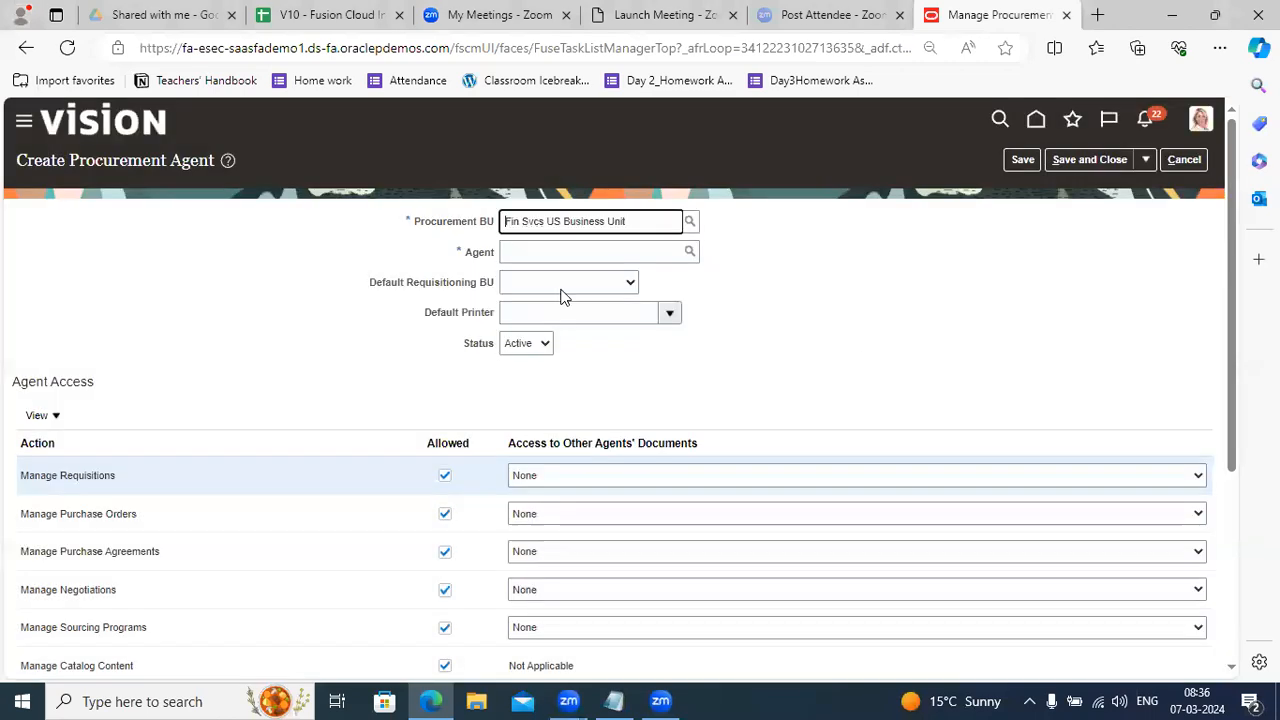
pyautogui.click(564, 248)
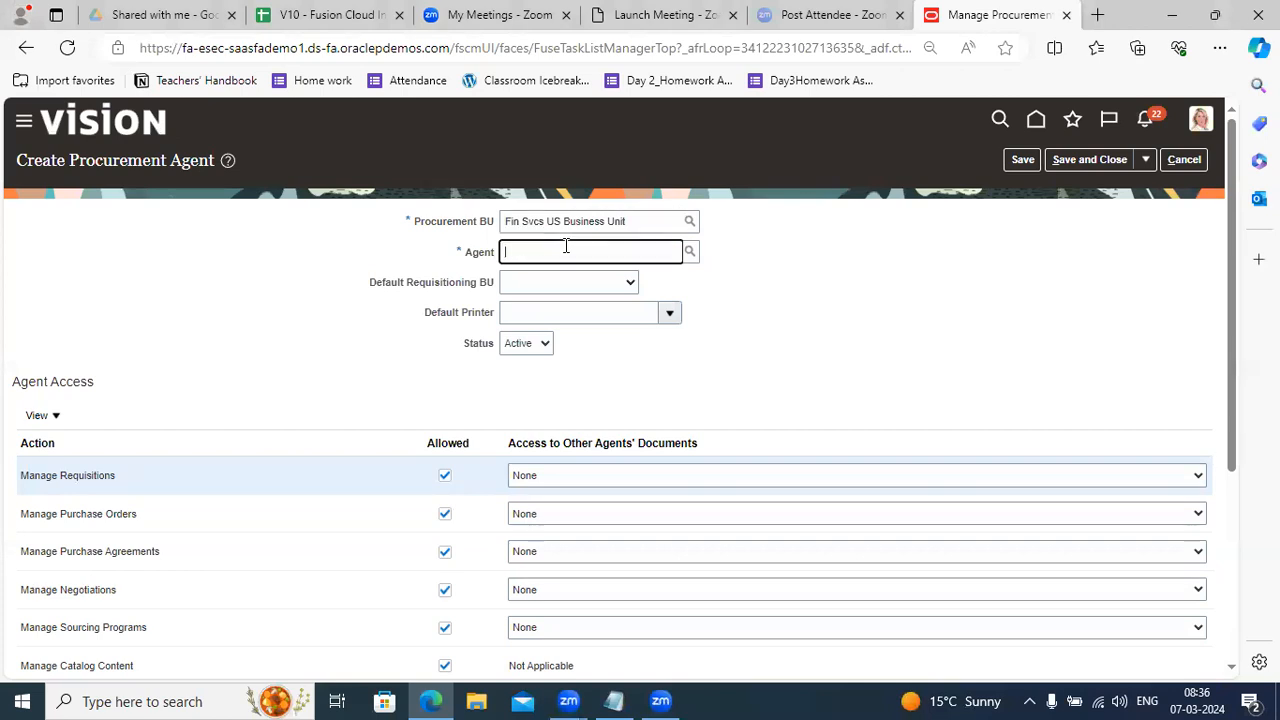
pyautogui.moveTo(655, 220); pyautogui.dragTo(409, 209)
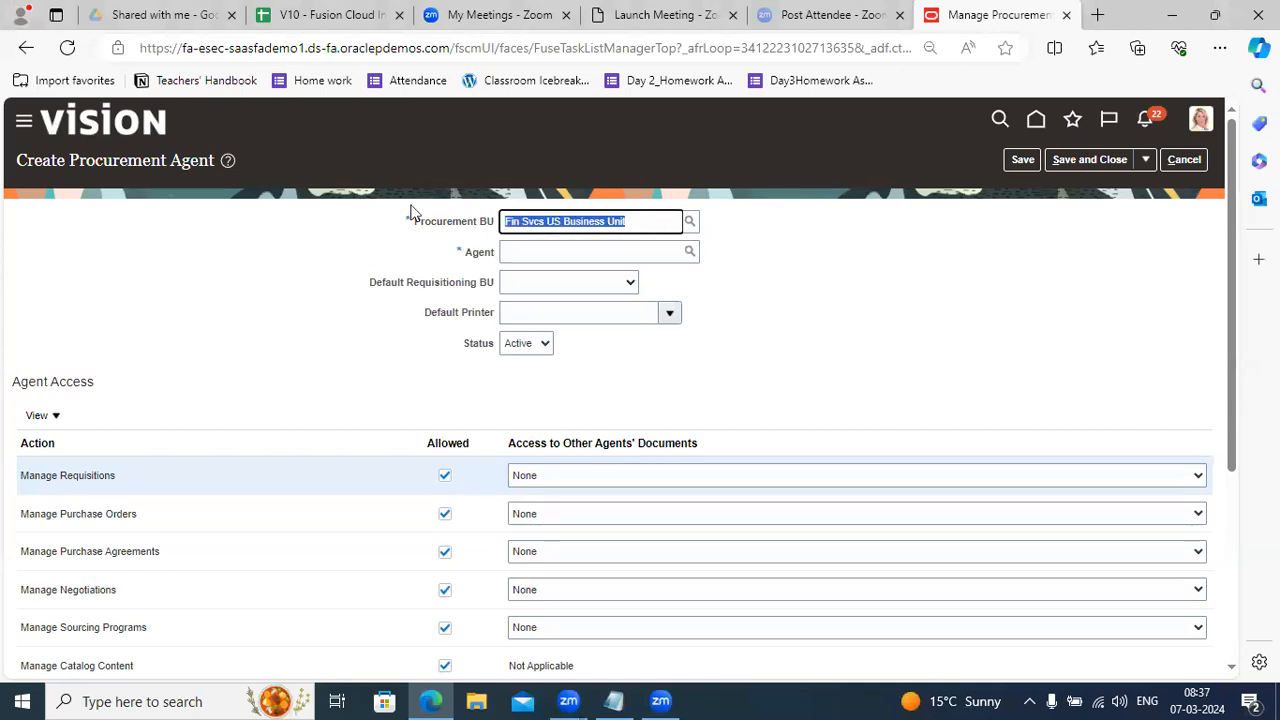
pyautogui.press('BackSpace')
pyautogui.write('us1')
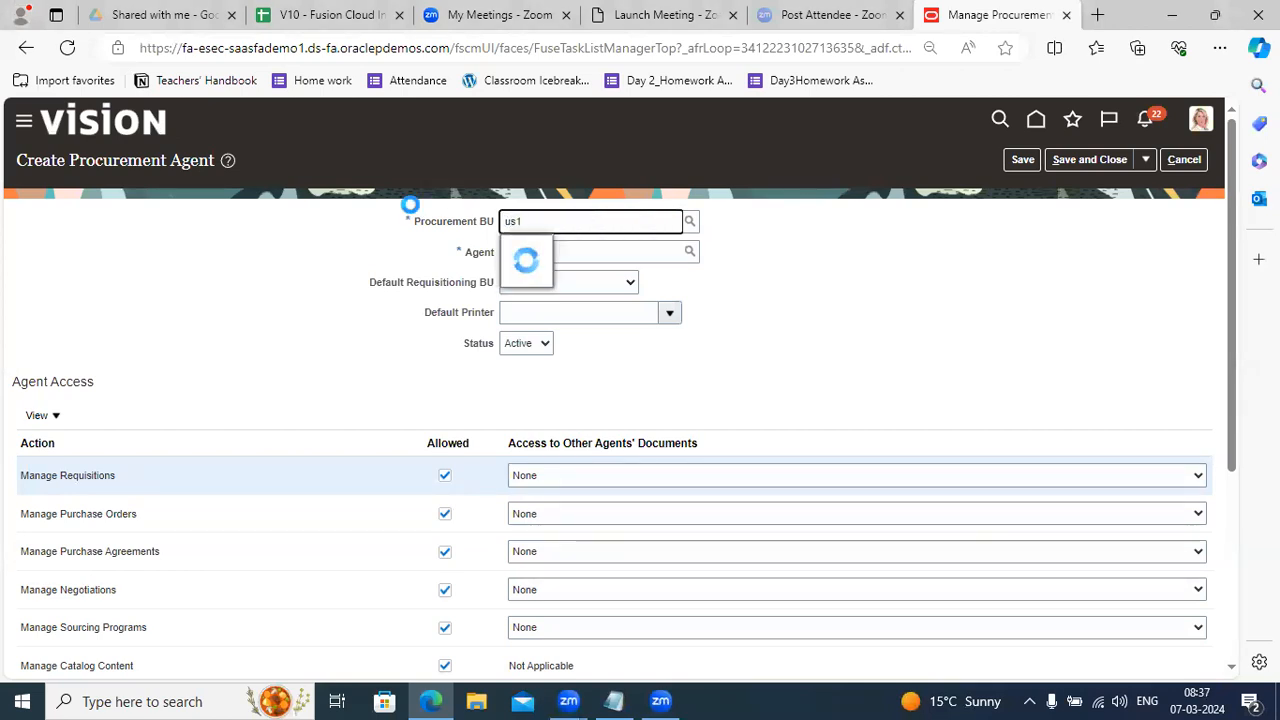
pyautogui.click(550, 247)
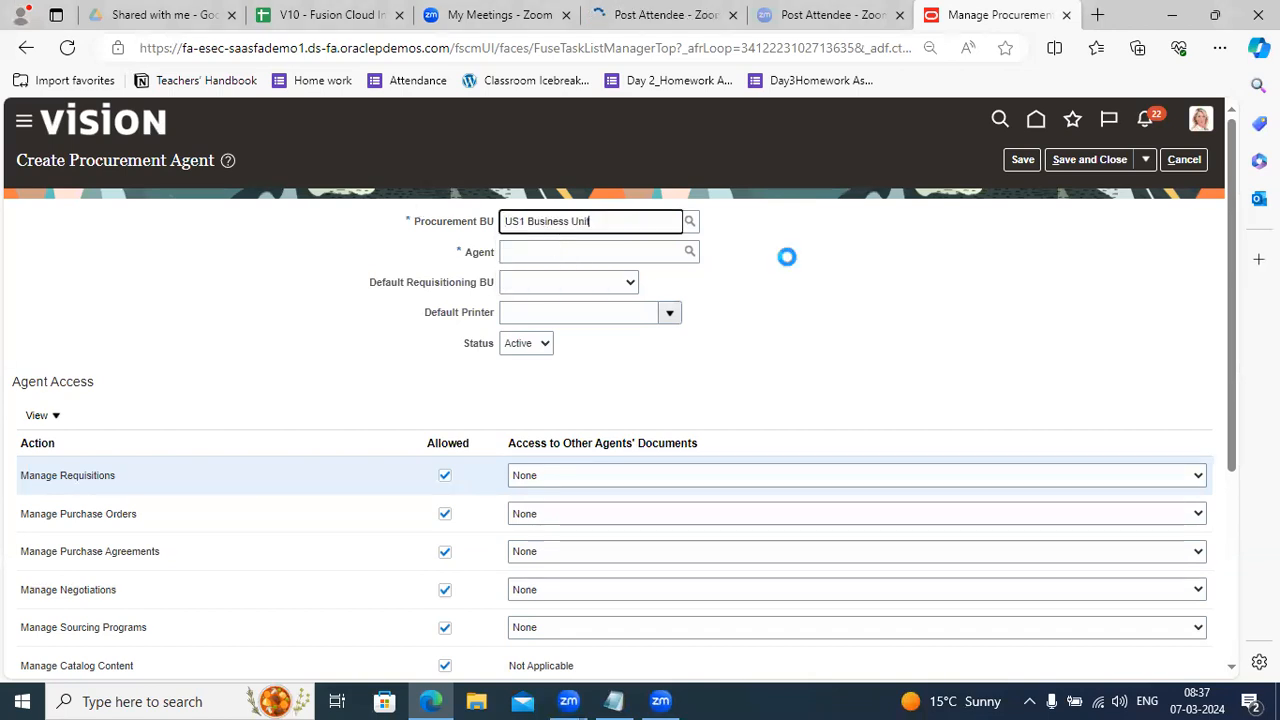
# Search the Agent field by surname, pick the employee, and verify it in the search dialog.
pyautogui.click(528, 255)
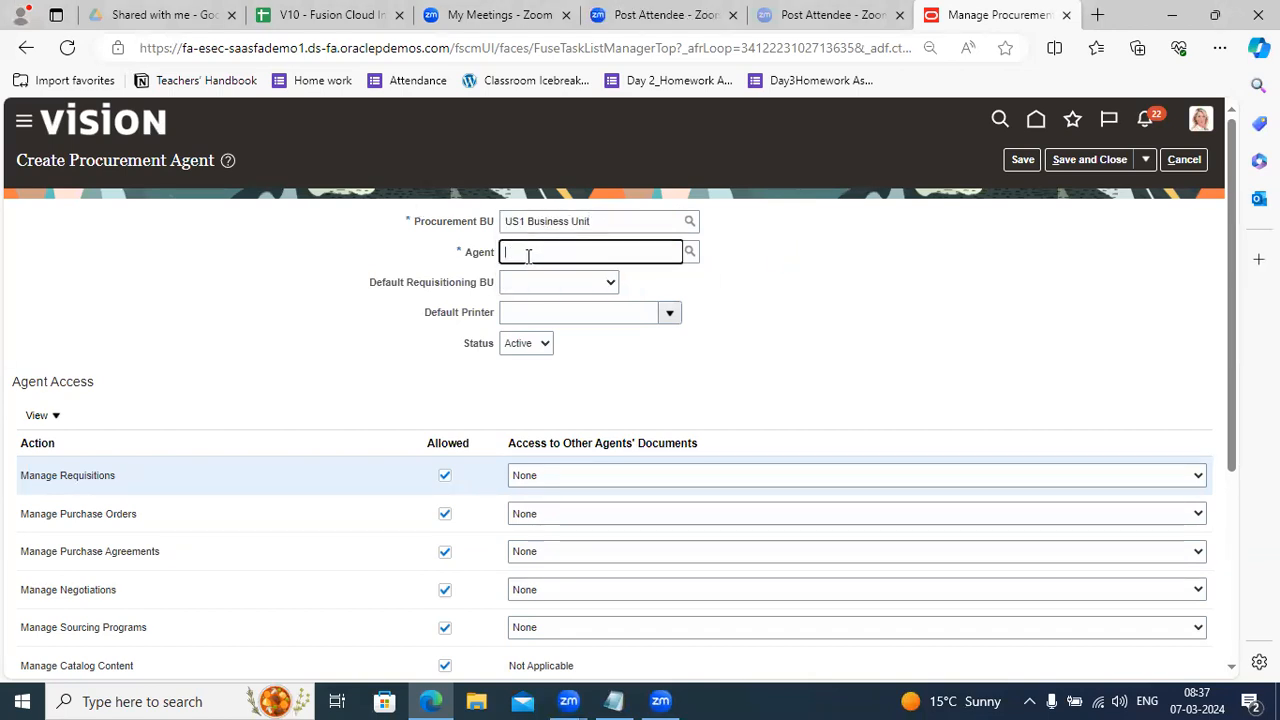
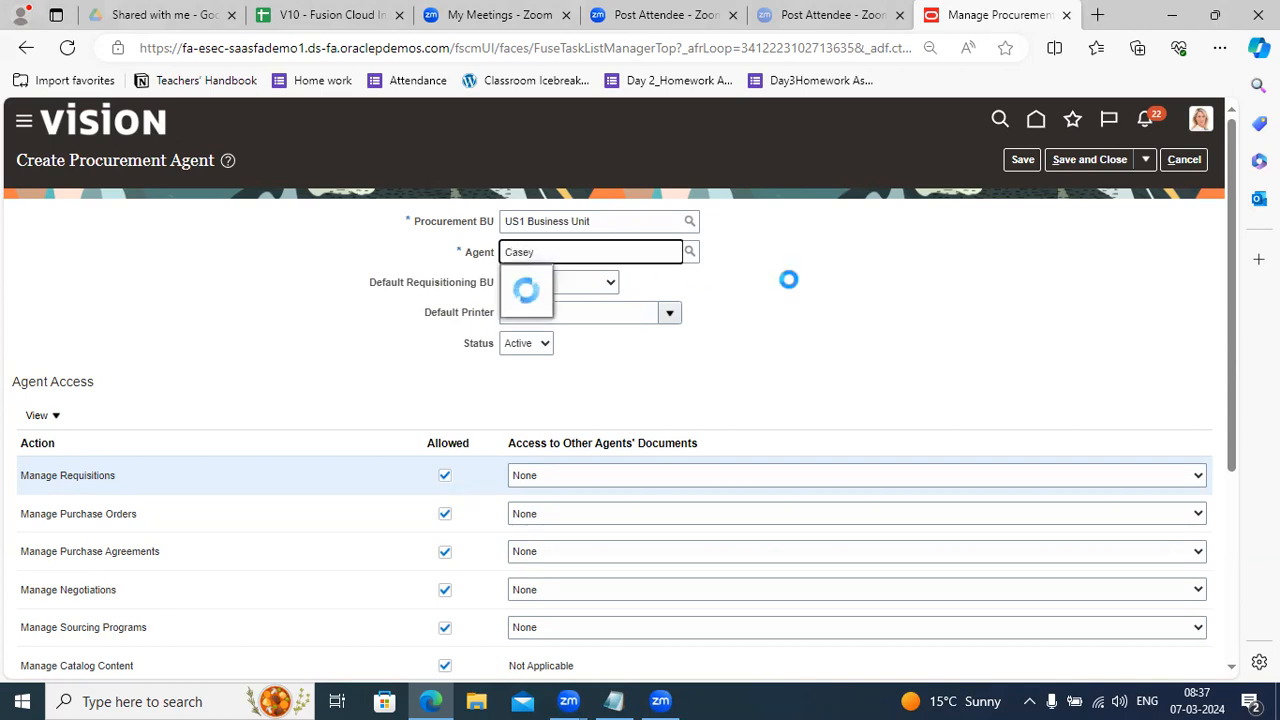
pyautogui.press('BackSpace')
pyautogui.press('BackSpace')
pyautogui.press('BackSpace')
pyautogui.press('BackSpace')
pyautogui.press('BackSpace')
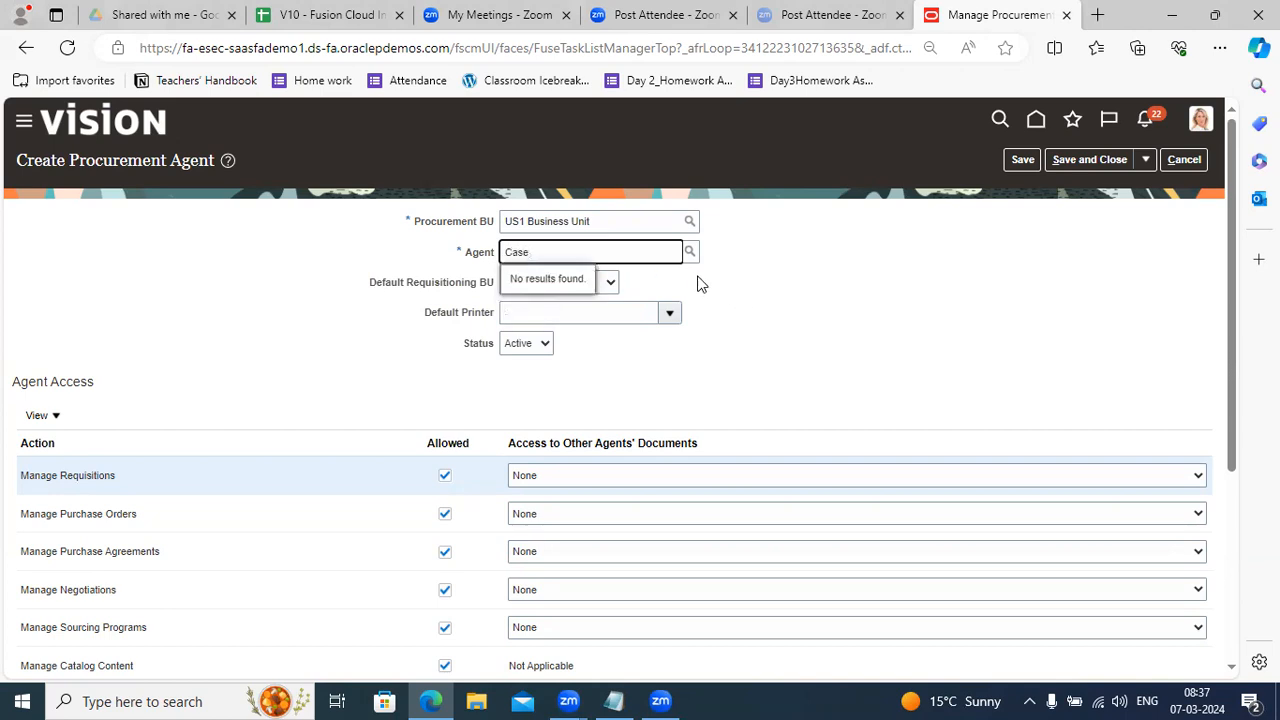
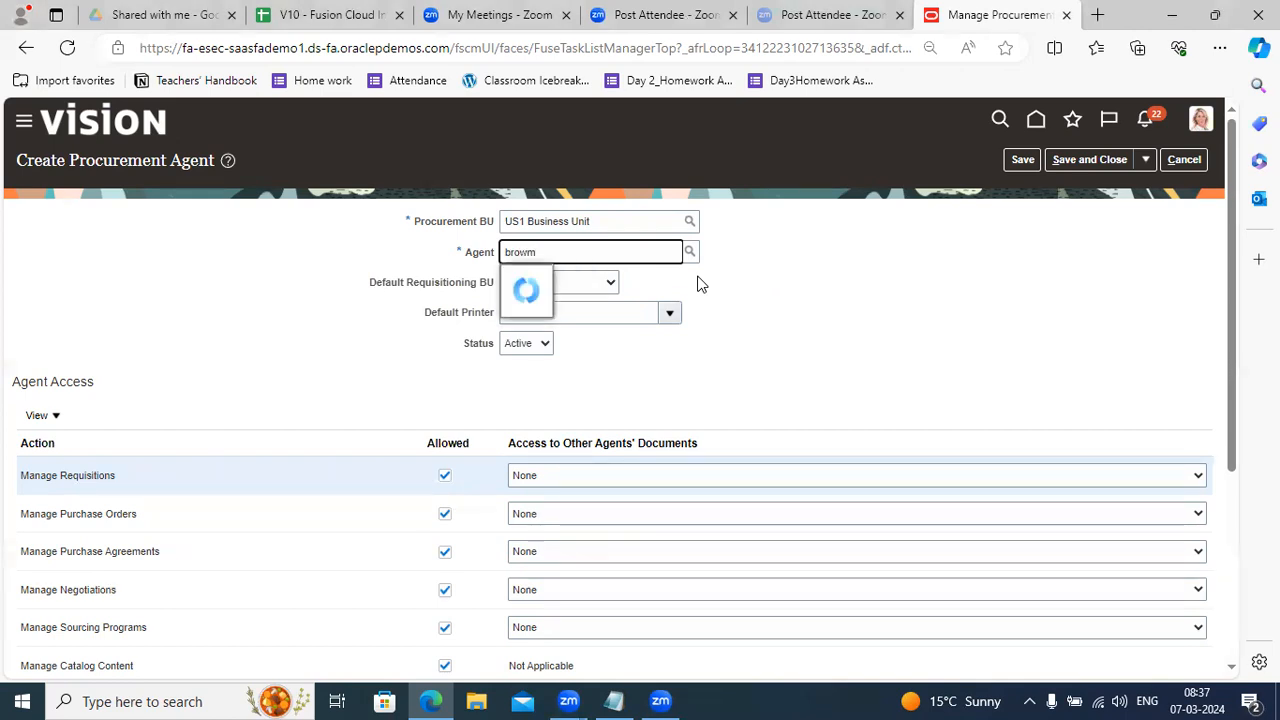
pyautogui.press('BackSpace')
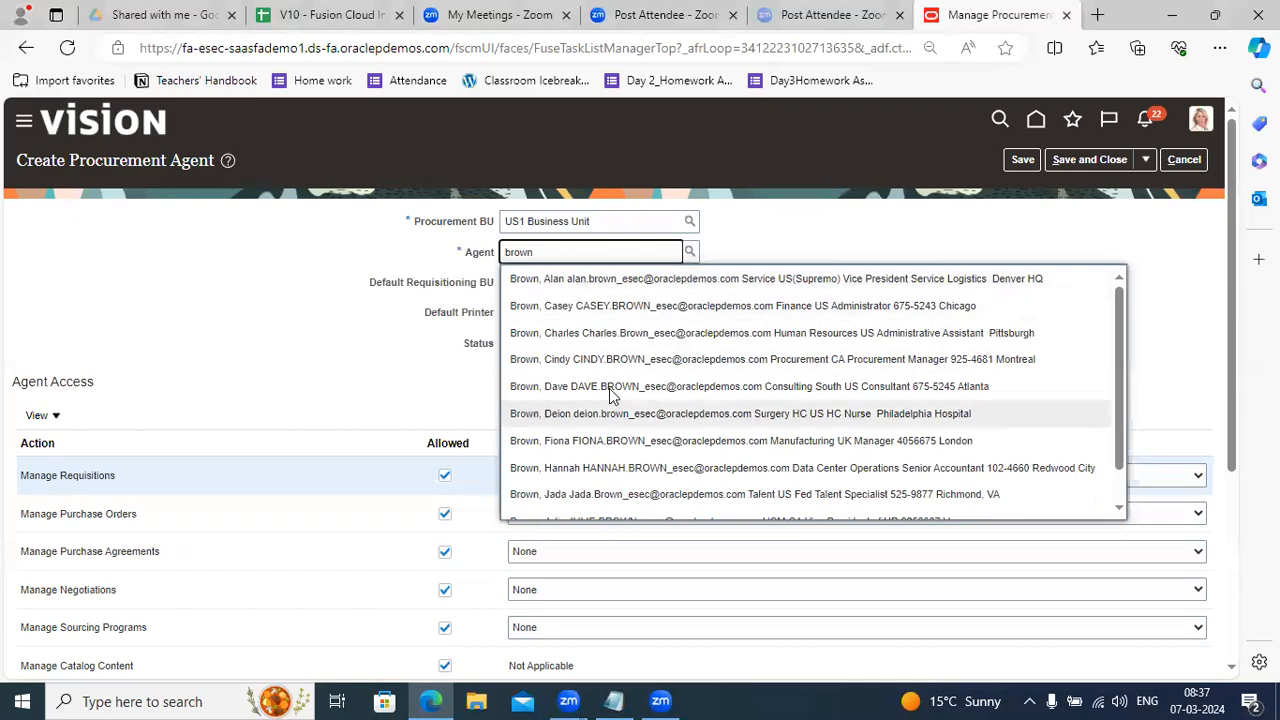
pyautogui.click(540, 360)
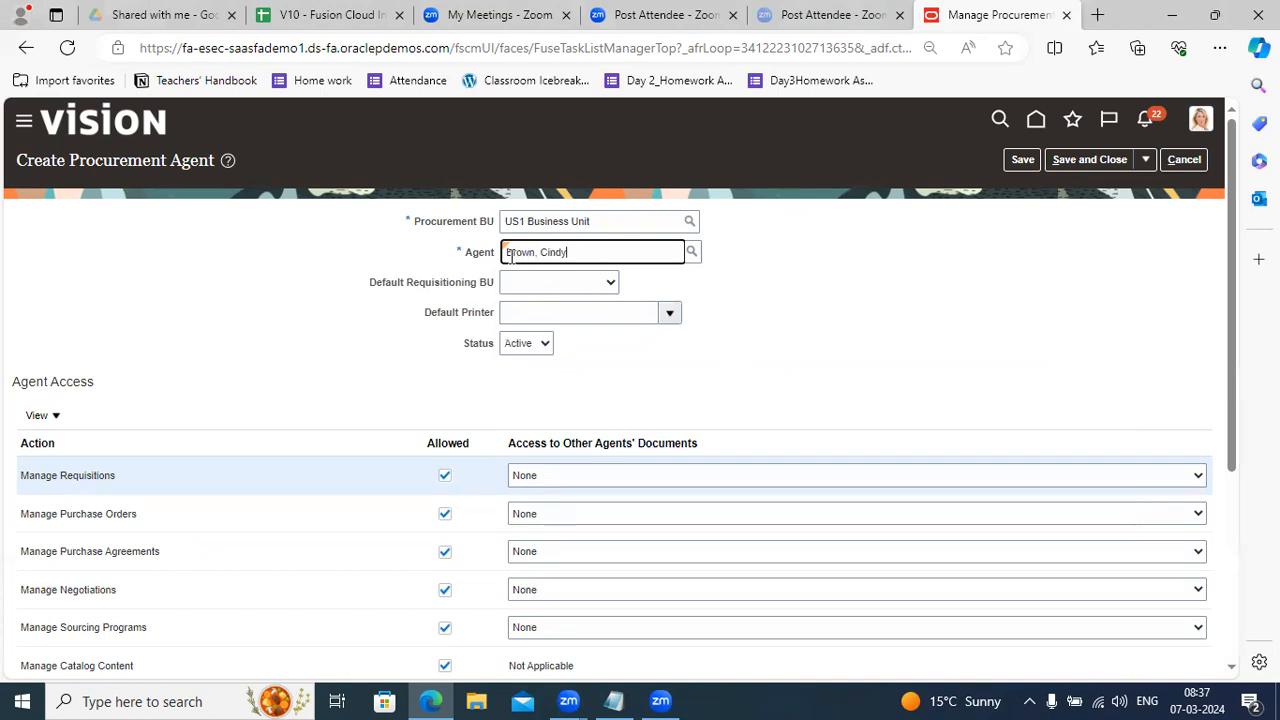
pyautogui.click(691, 253)
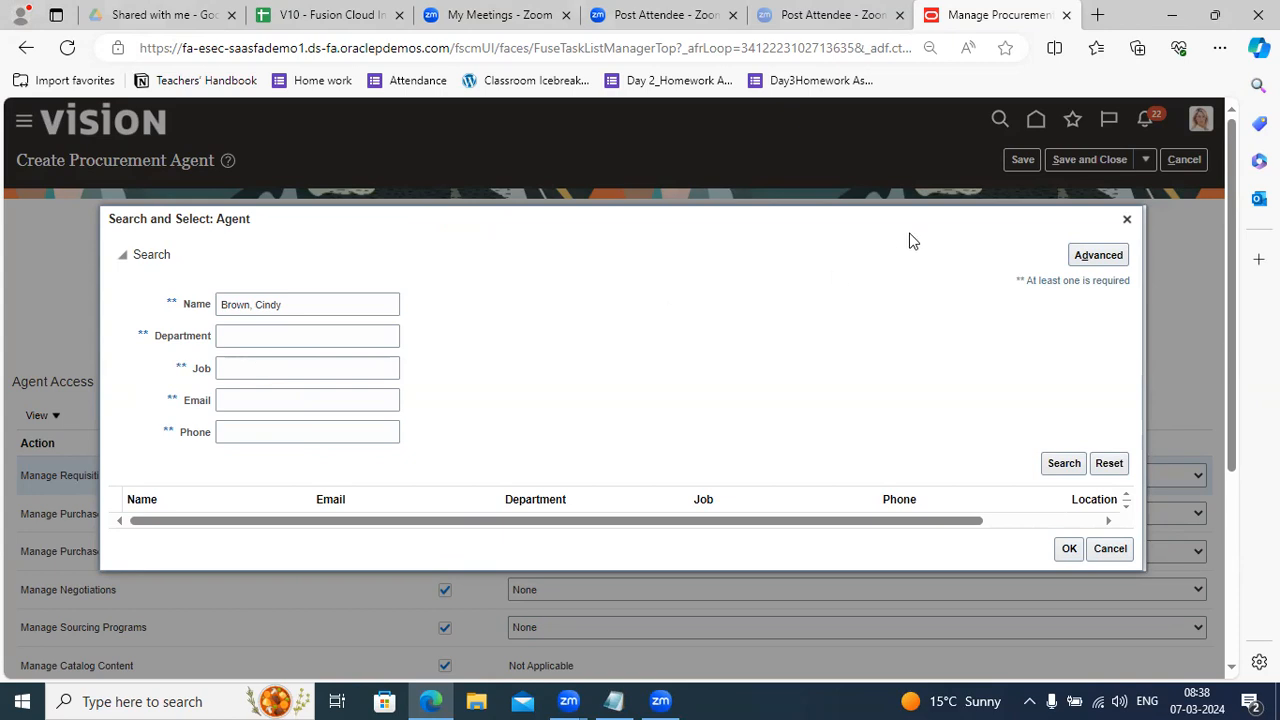
pyautogui.click(1126, 221)
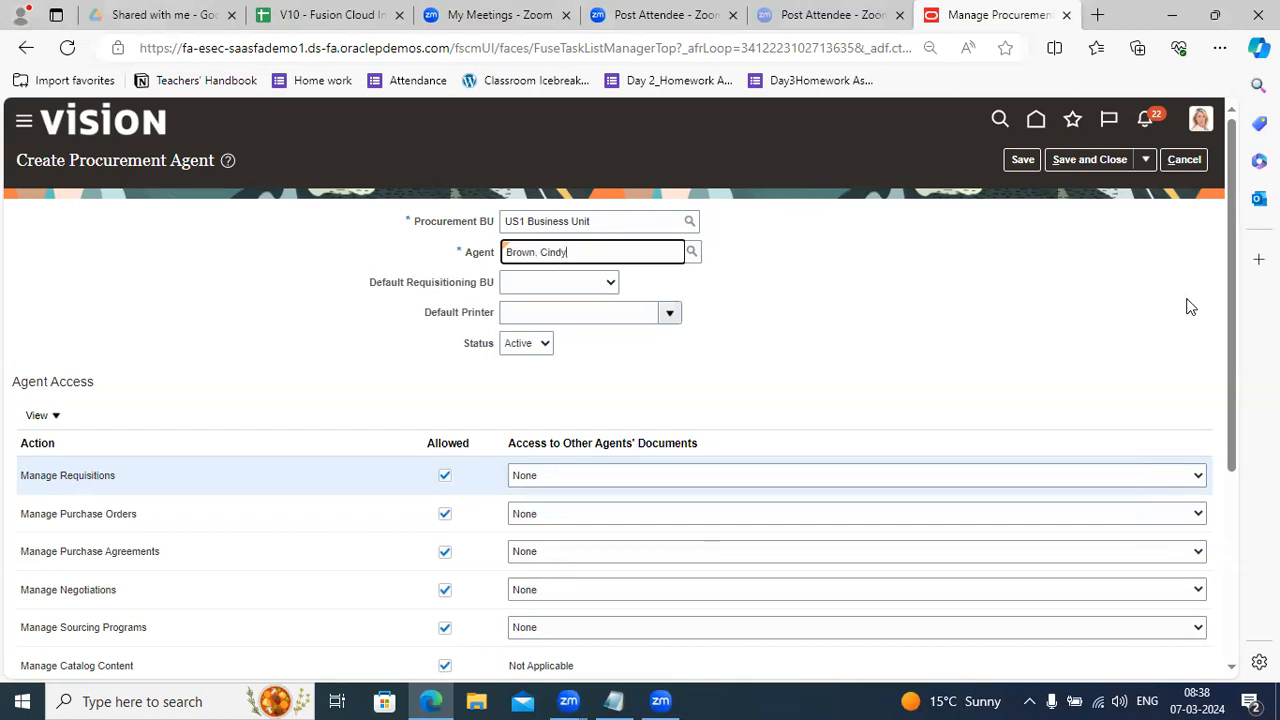
pyautogui.moveTo(1226, 297); pyautogui.dragTo(1228, 388)
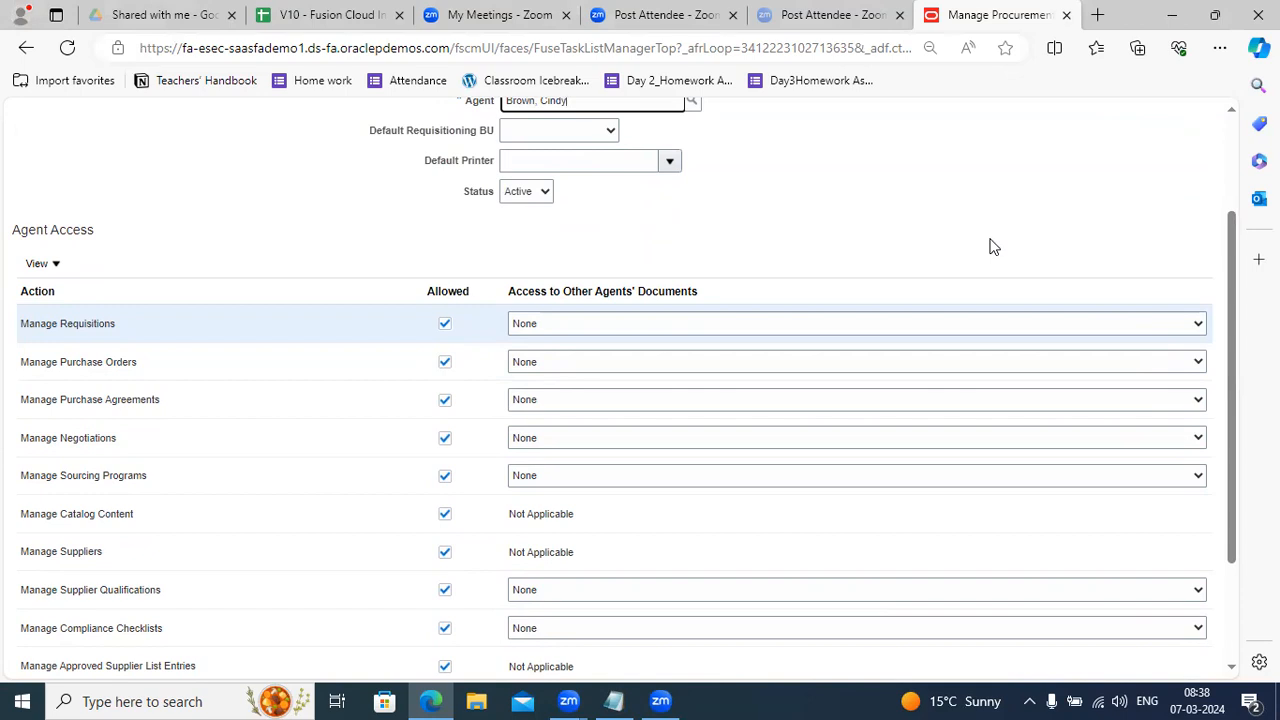
pyautogui.click(673, 355)
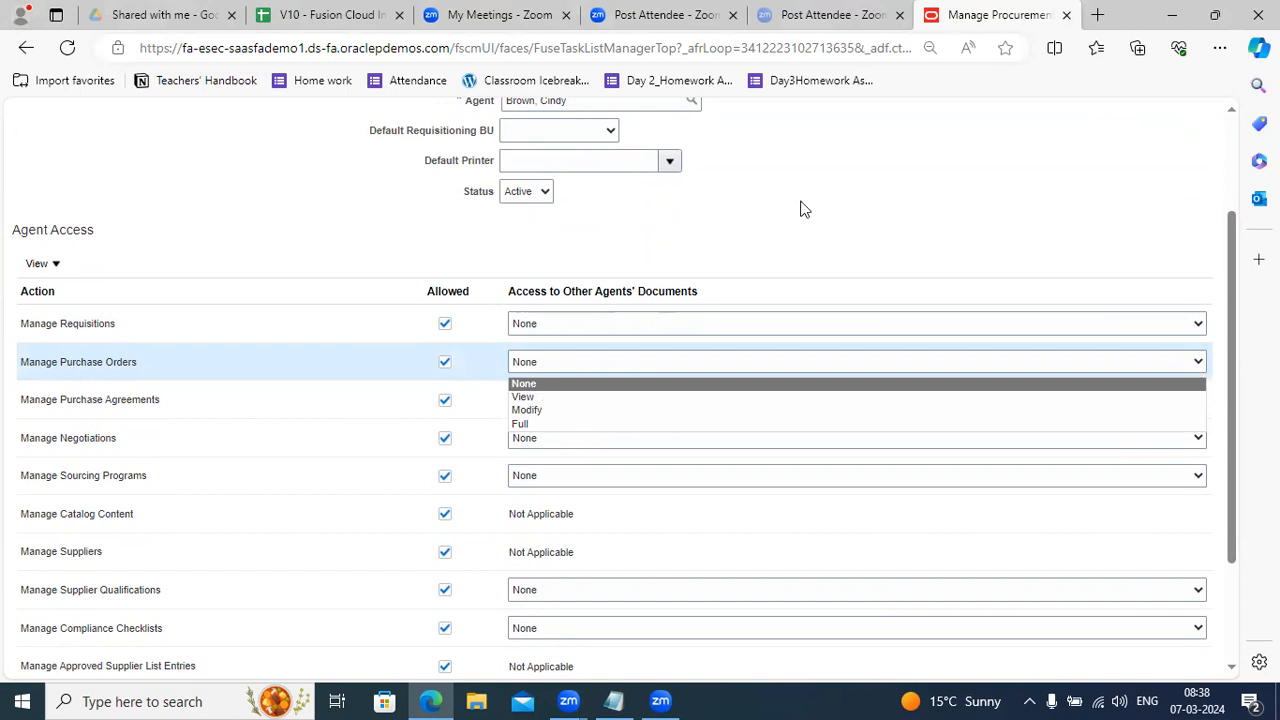
pyautogui.click(874, 234)
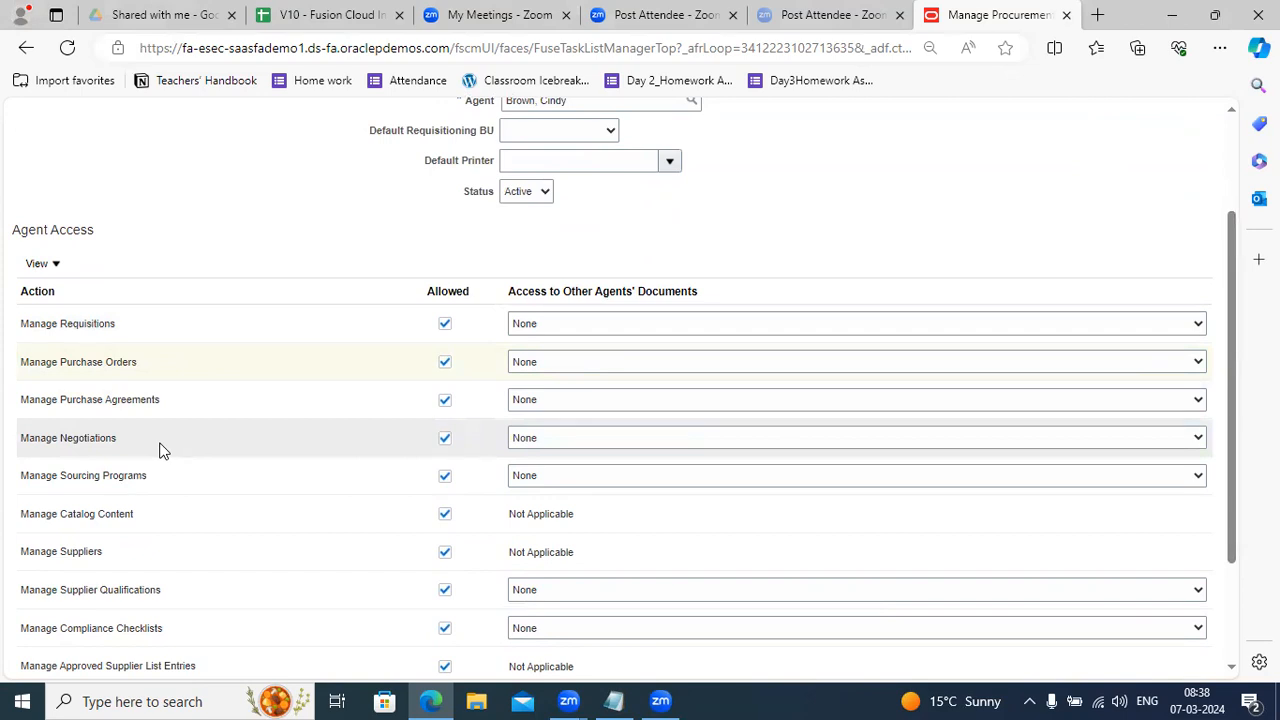
pyautogui.click(553, 323)
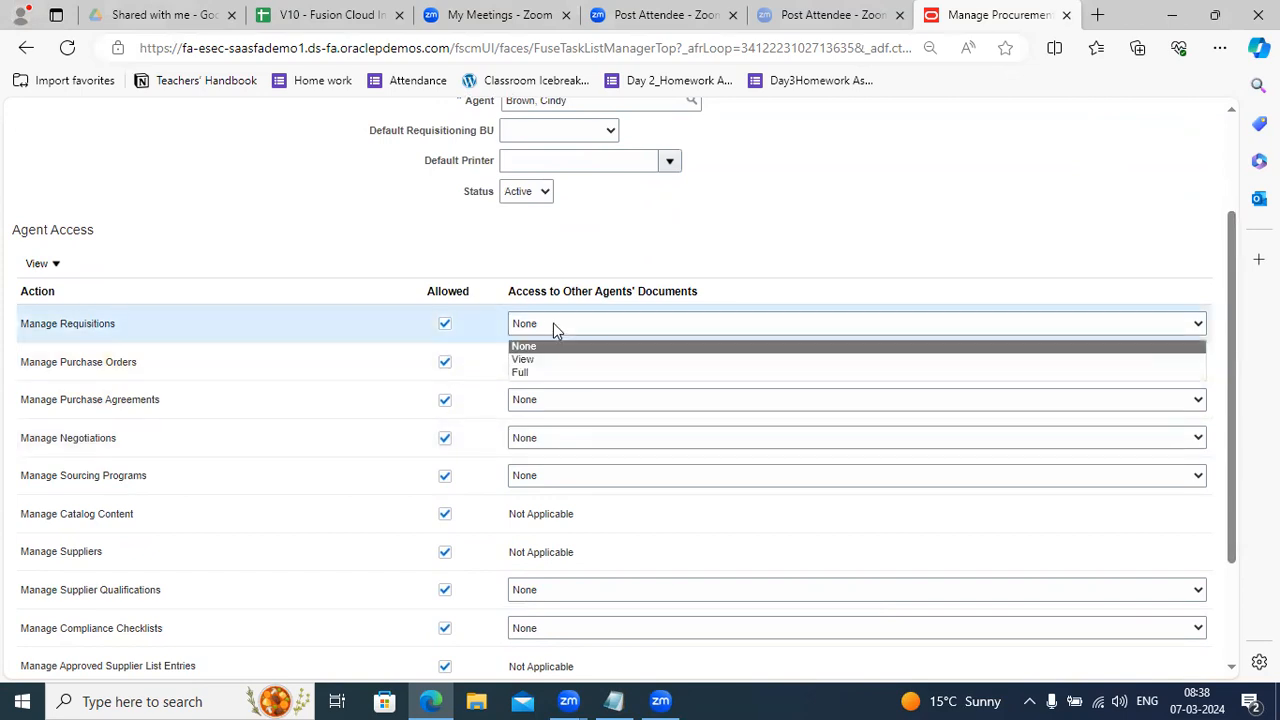
pyautogui.click(625, 420)
pyautogui.click(581, 399)
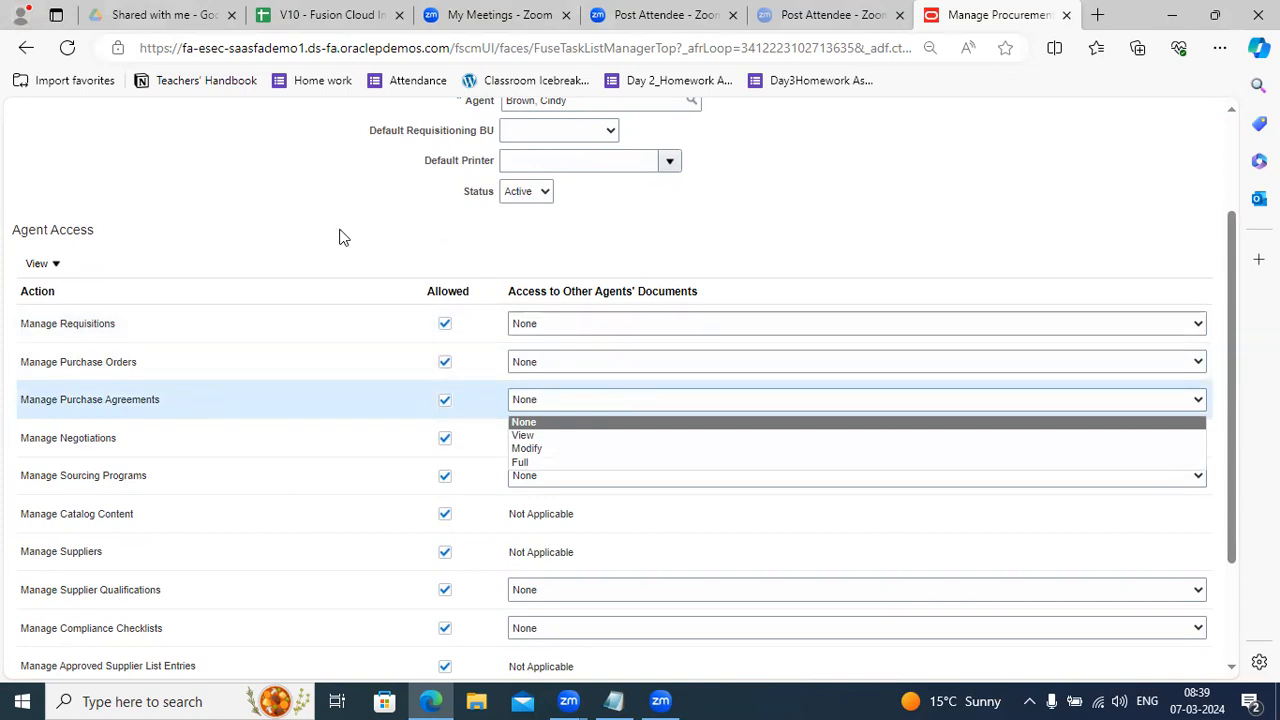
pyautogui.click(364, 256)
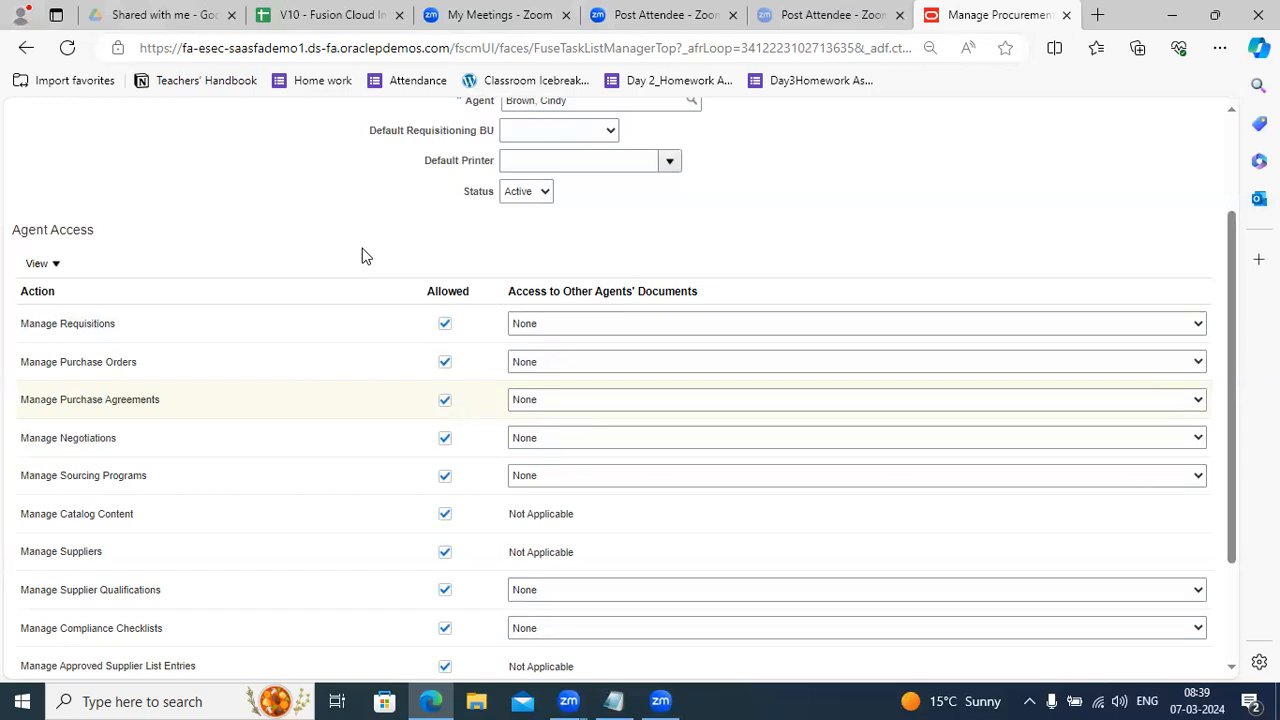
pyautogui.click(640, 363)
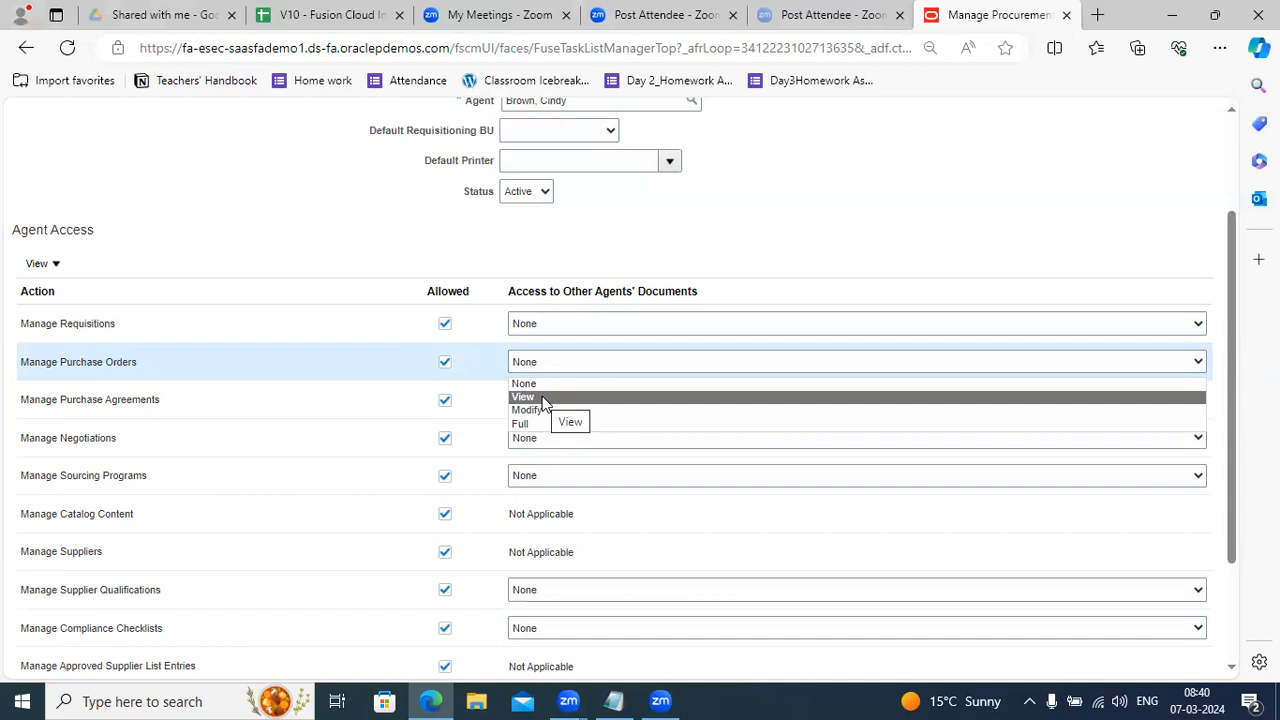
# Set Full access for Requisitions, Purchase Orders, Purchase Agreements, Negotiations and Sourcing Programs.
pyautogui.click(597, 323)
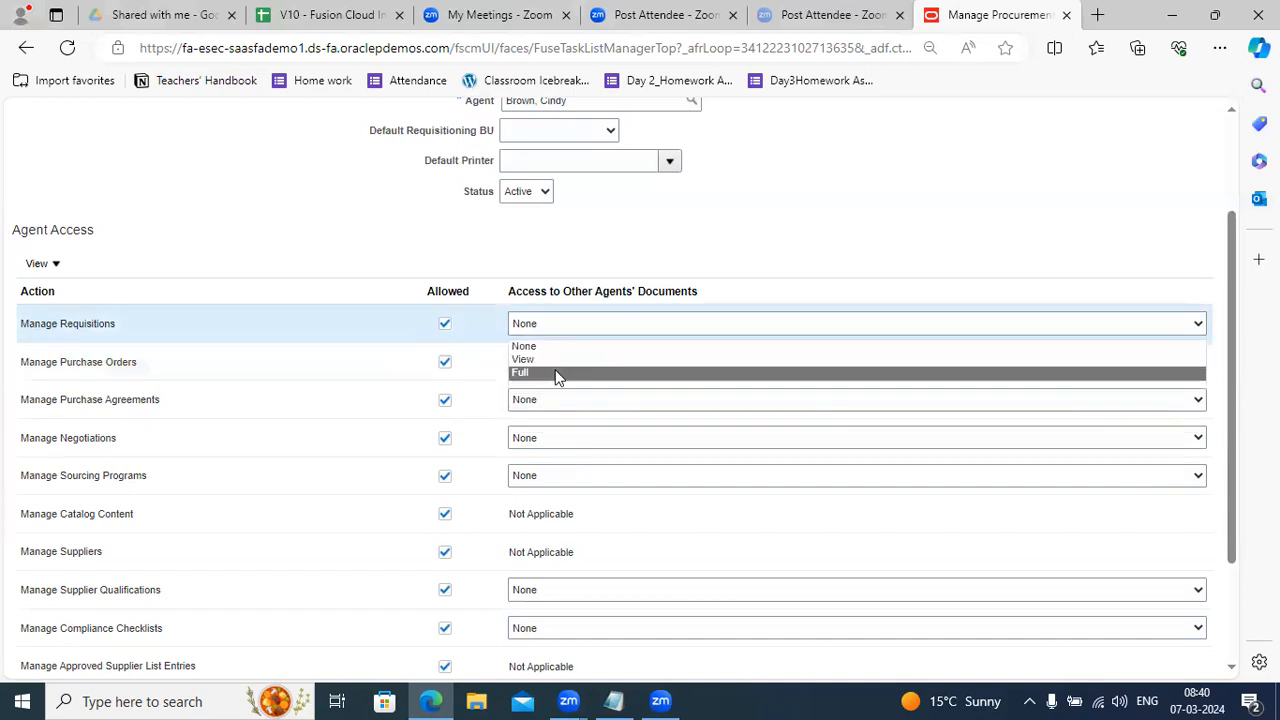
pyautogui.click(557, 373)
pyautogui.click(557, 363)
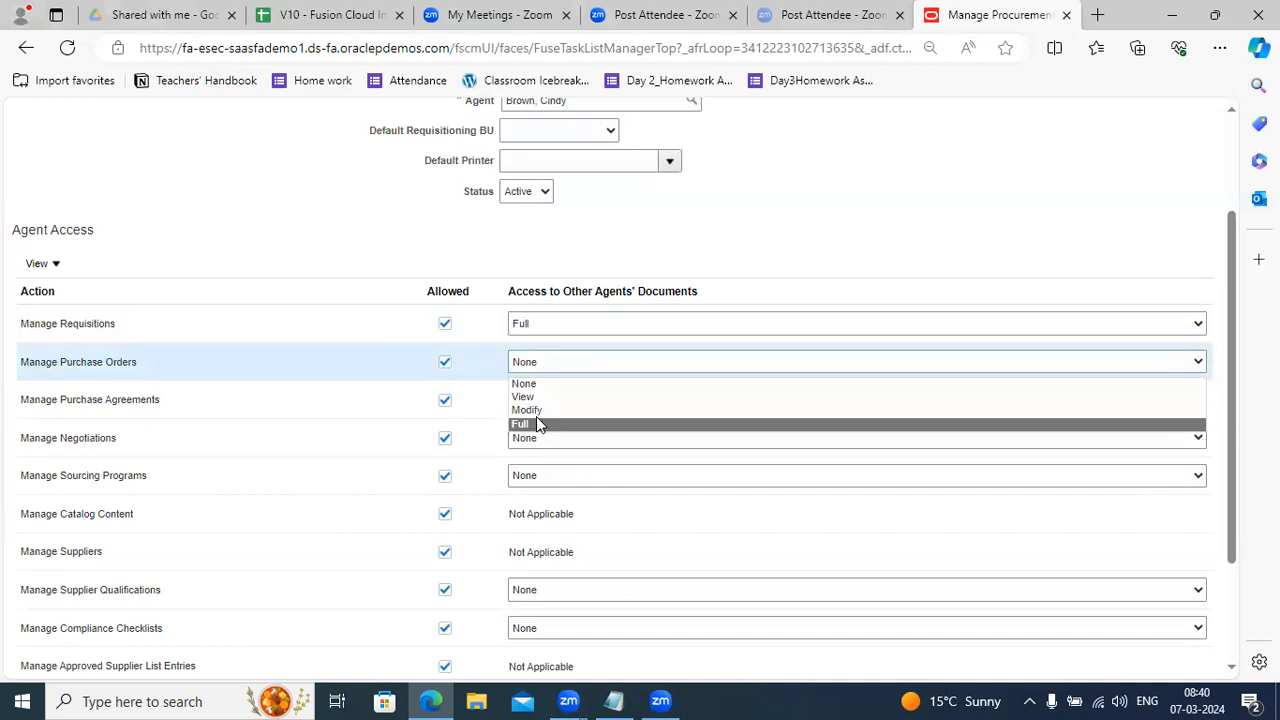
pyautogui.click(536, 424)
pyautogui.click(557, 400)
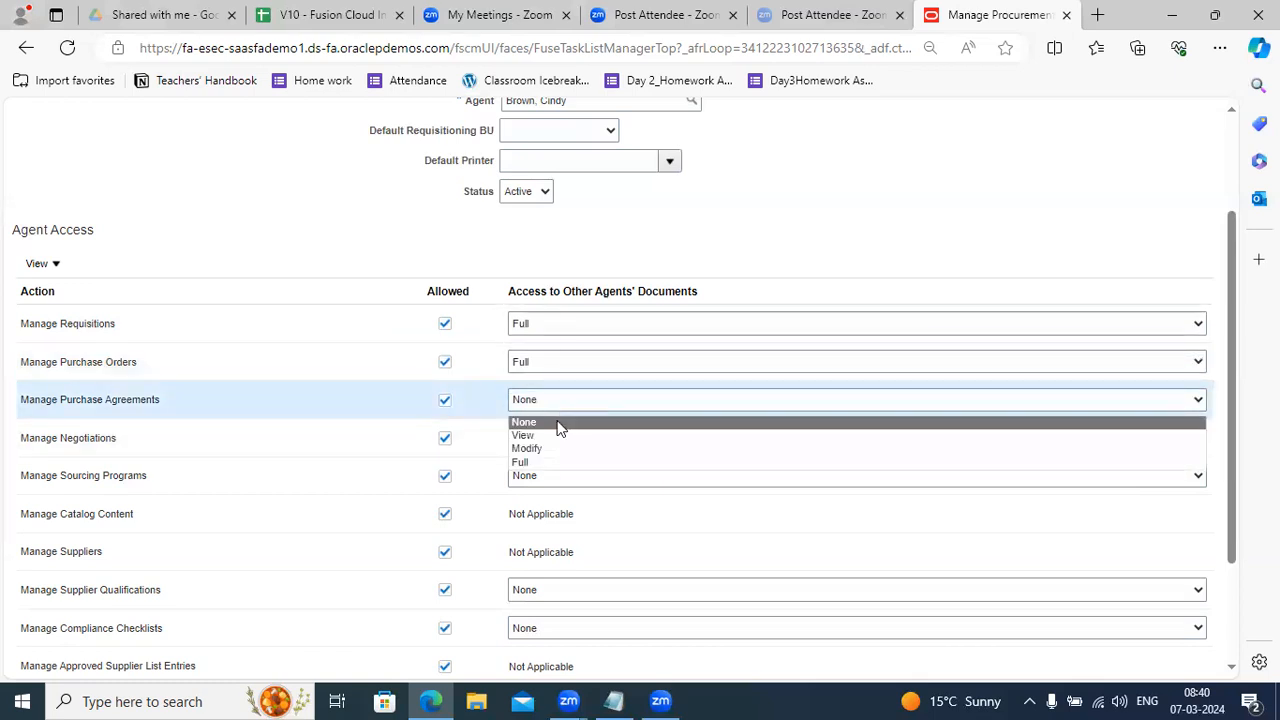
pyautogui.click(538, 456)
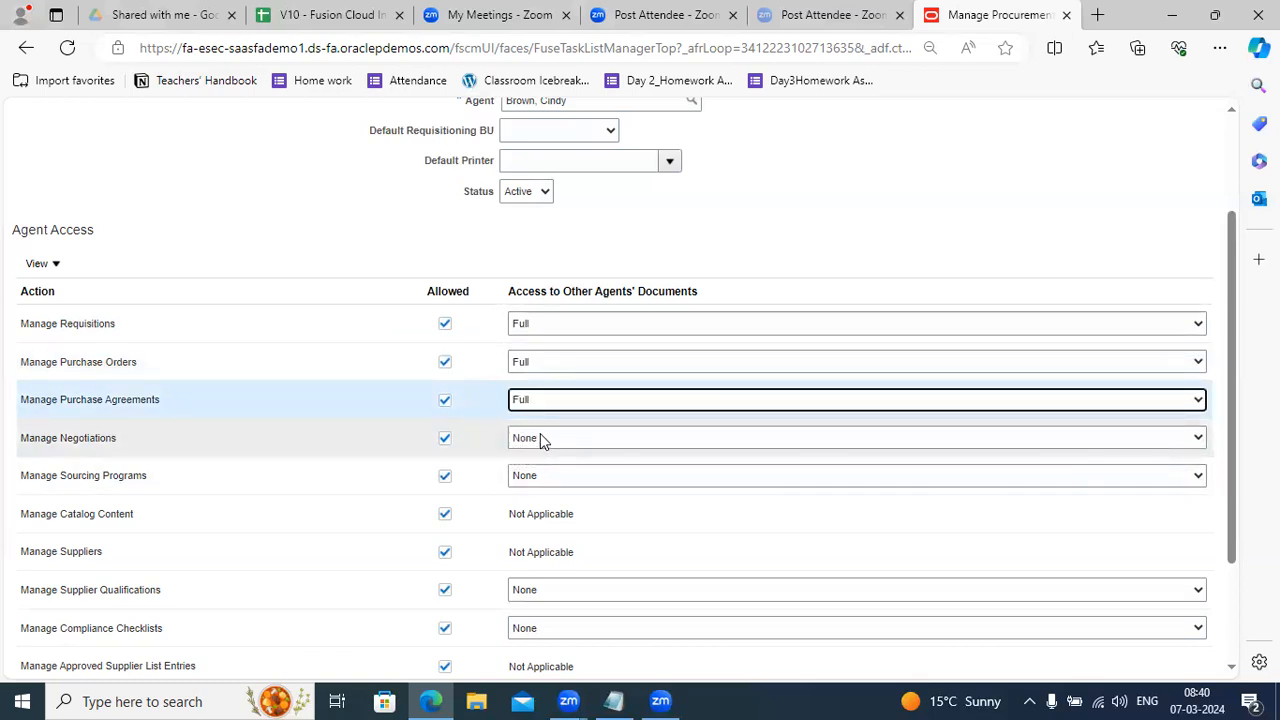
pyautogui.click(540, 435)
pyautogui.click(533, 489)
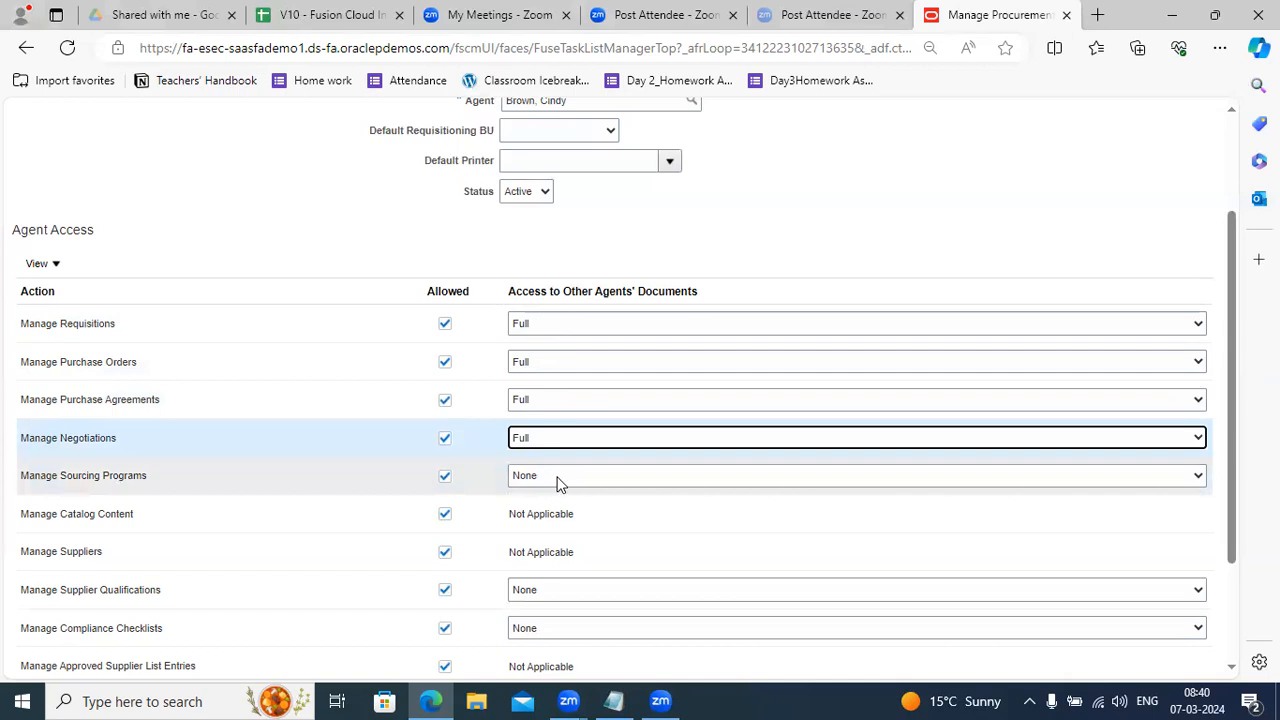
pyautogui.click(557, 479)
pyautogui.click(546, 526)
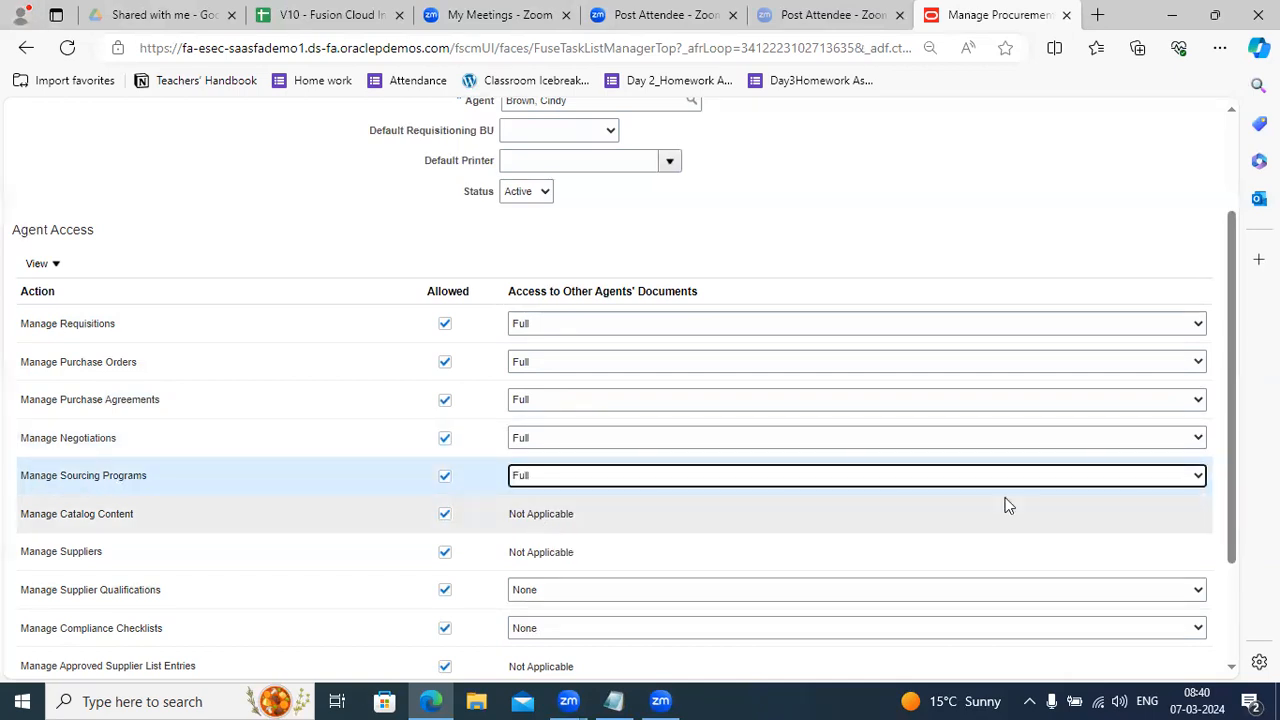
# Set Full access for Manage Supplier Qualifications and Manage Compliance Checklists.
pyautogui.moveTo(1233, 402); pyautogui.dragTo(1222, 449)
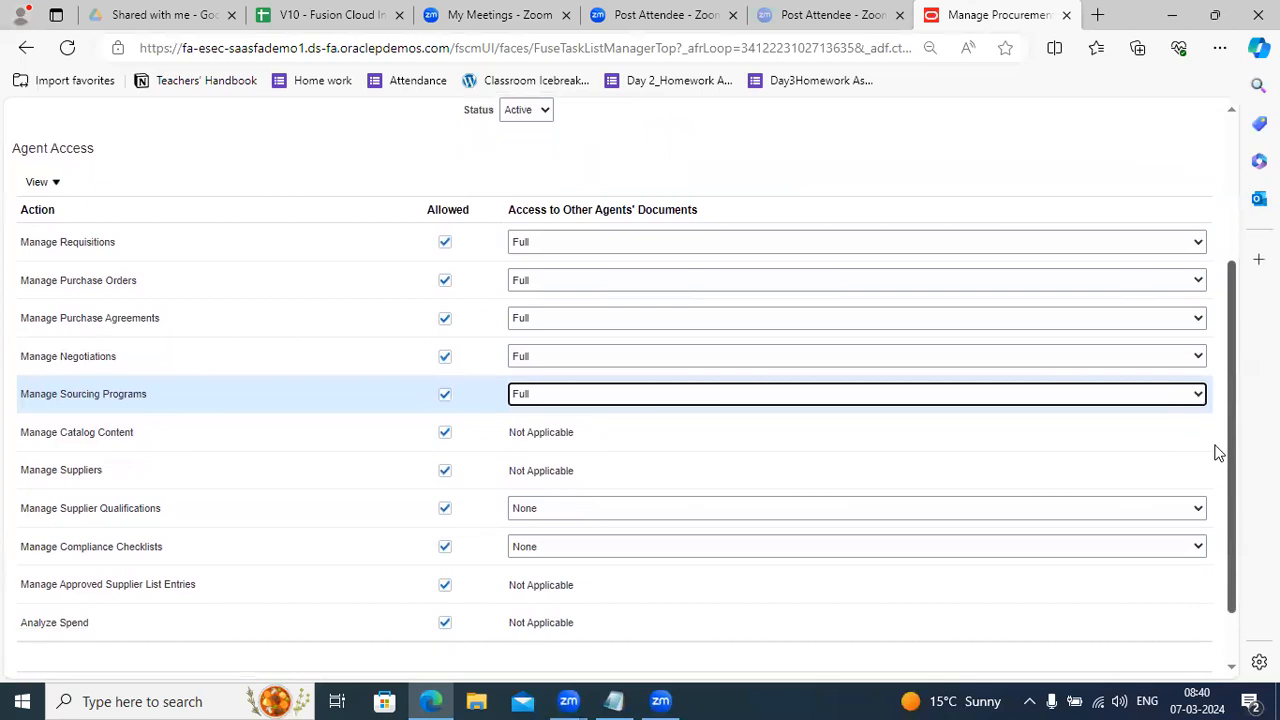
pyautogui.moveTo(1218, 452); pyautogui.dragTo(1208, 480)
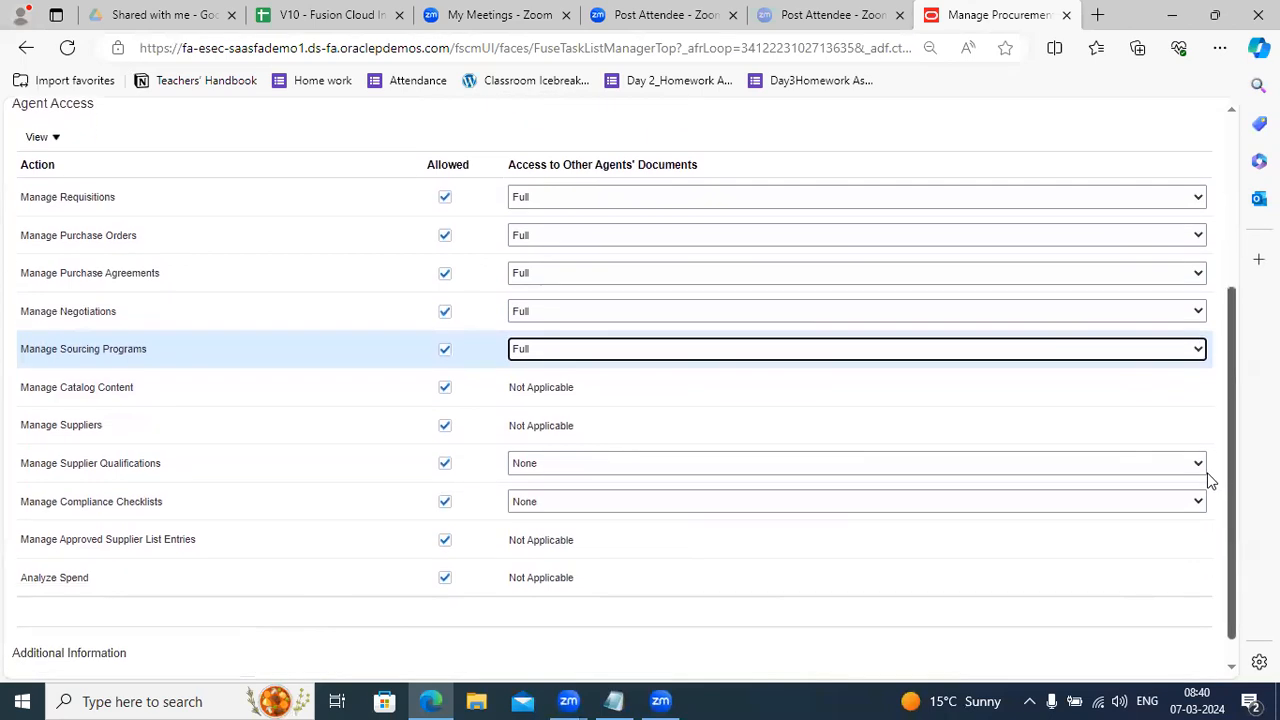
pyautogui.click(1020, 471)
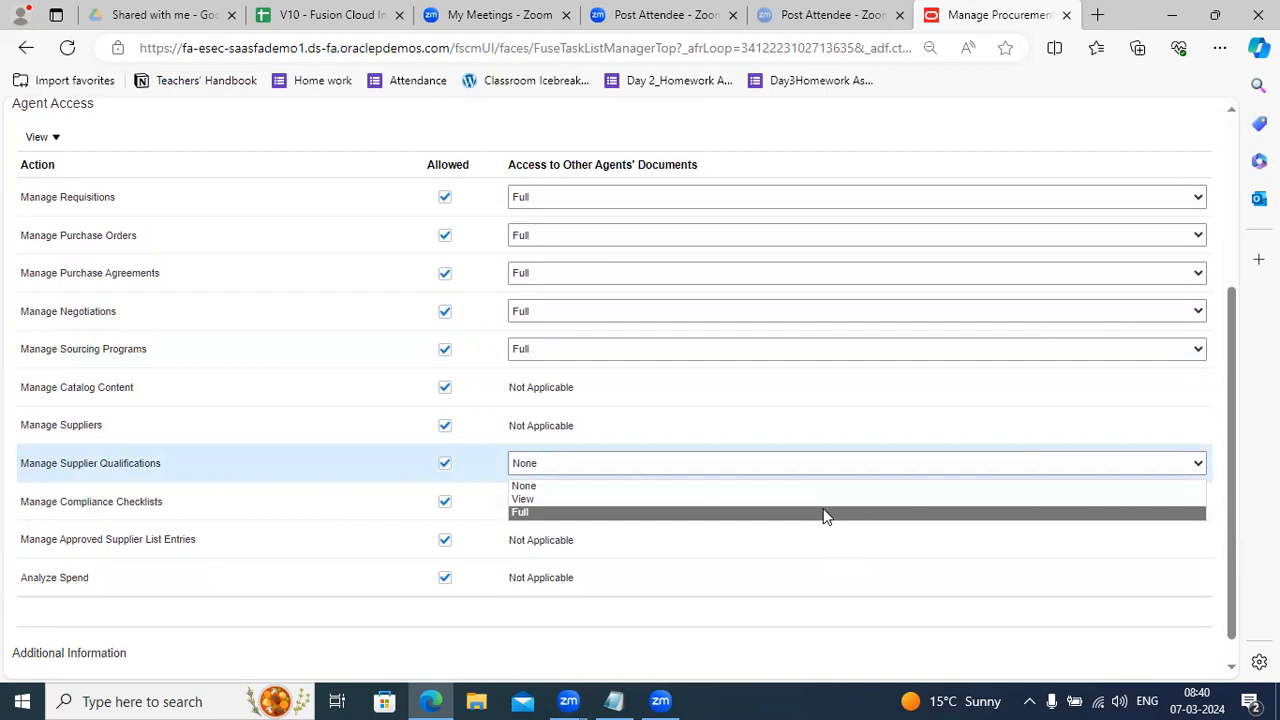
pyautogui.click(823, 511)
pyautogui.click(744, 500)
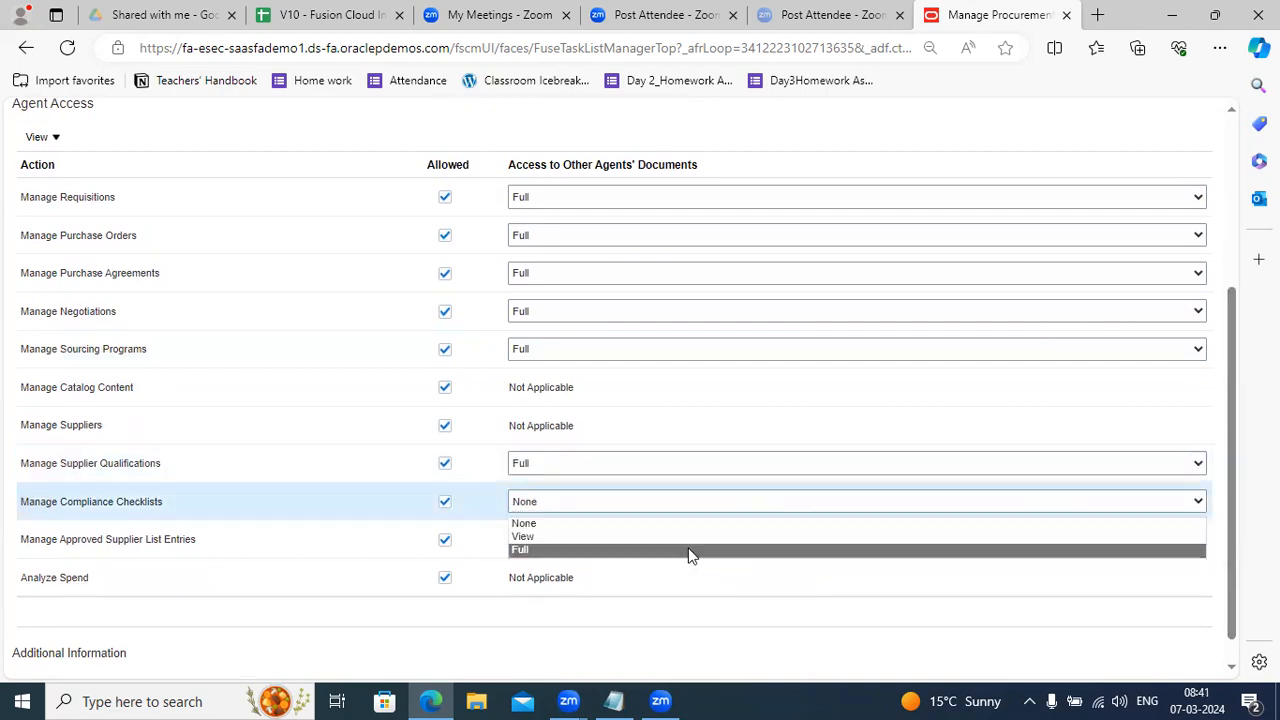
pyautogui.click(684, 549)
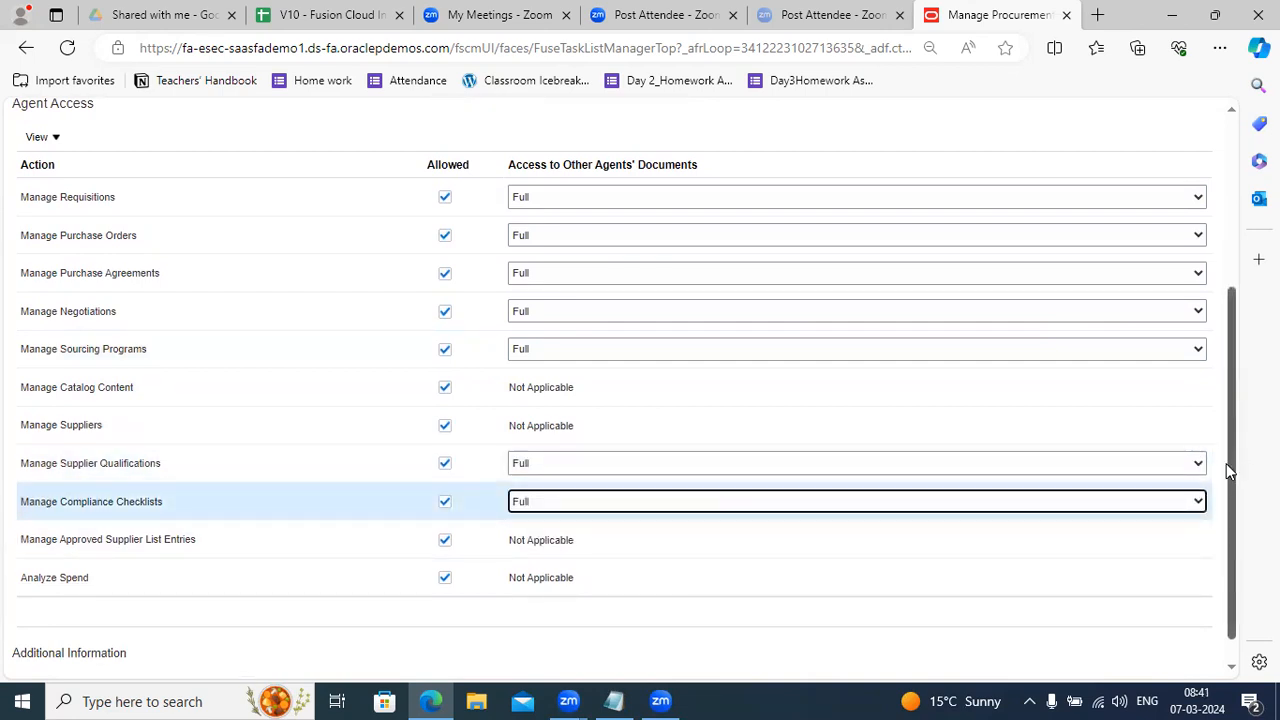
pyautogui.moveTo(1232, 472); pyautogui.dragTo(1242, 285)
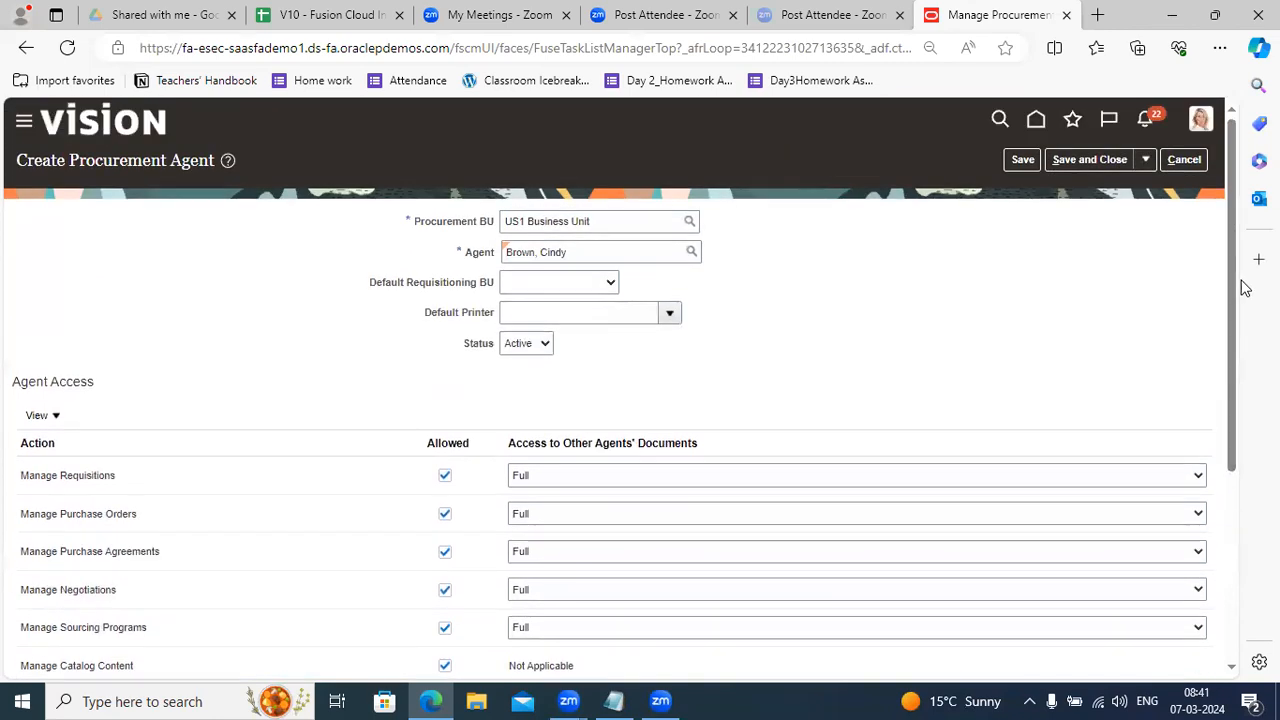
# Save and close the agent record, then begin another new procurement agent.
pyautogui.click(1024, 163)
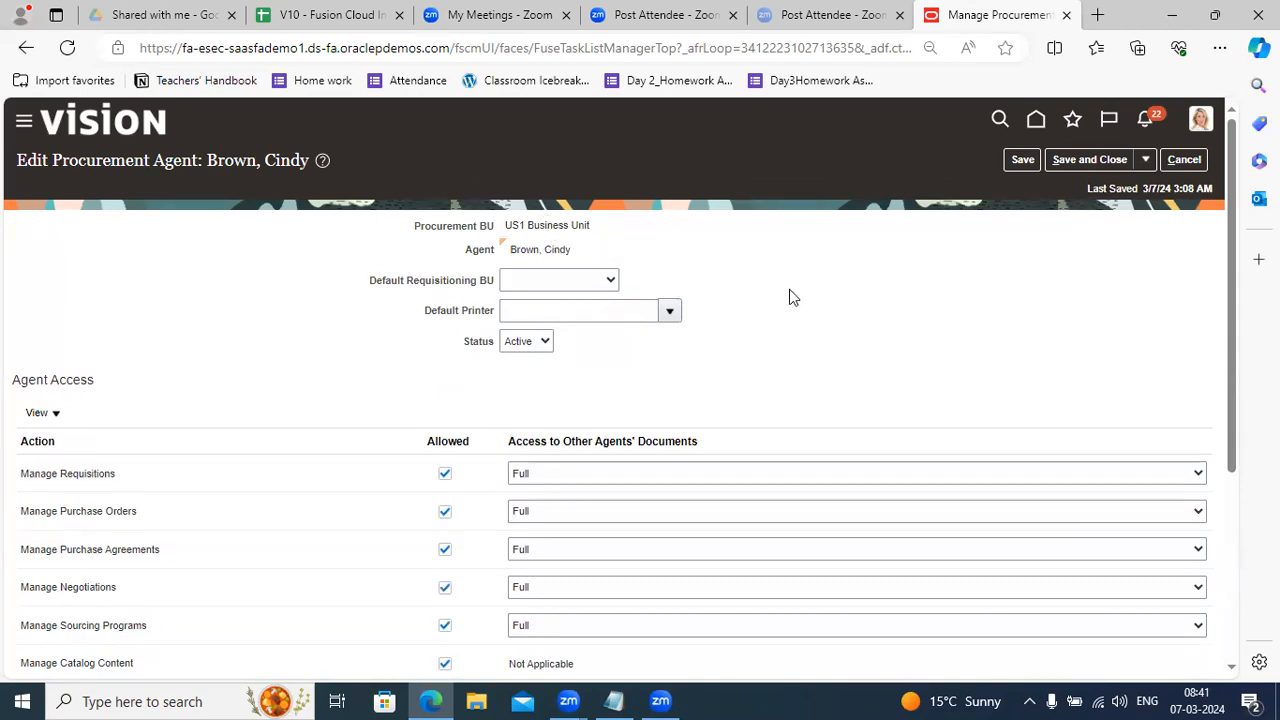
pyautogui.click(1078, 156)
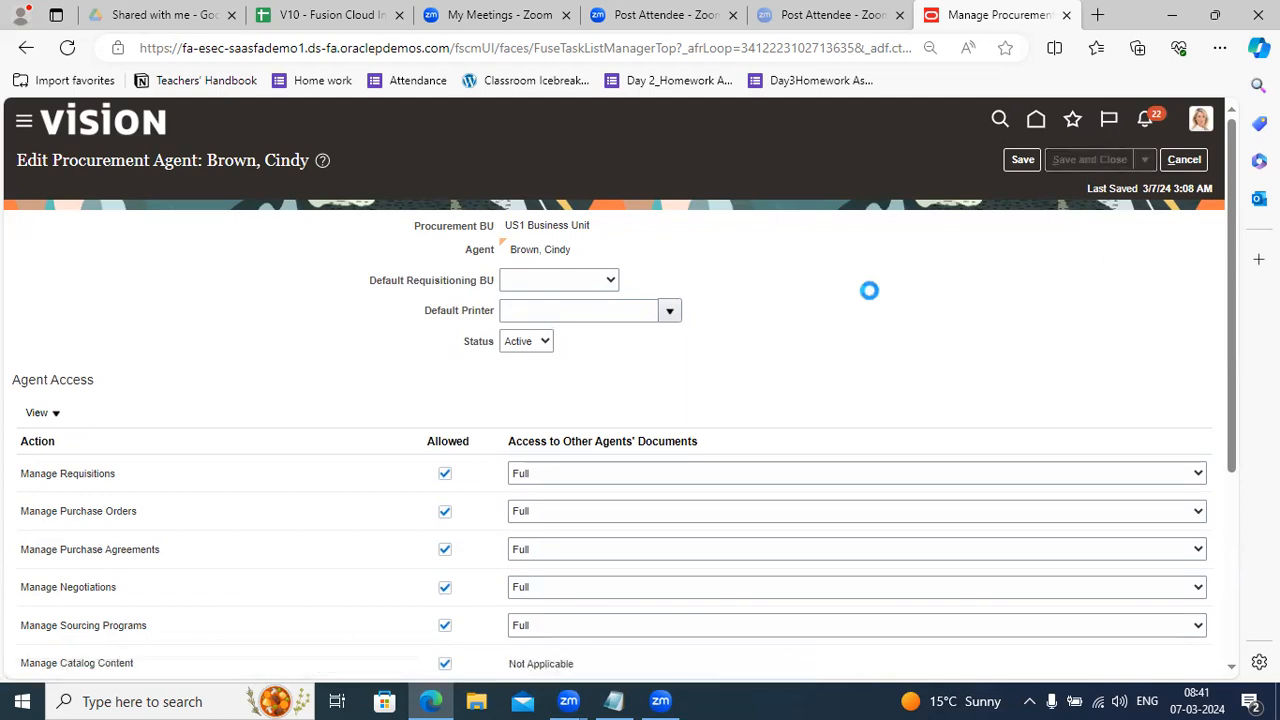
pyautogui.click(199, 416)
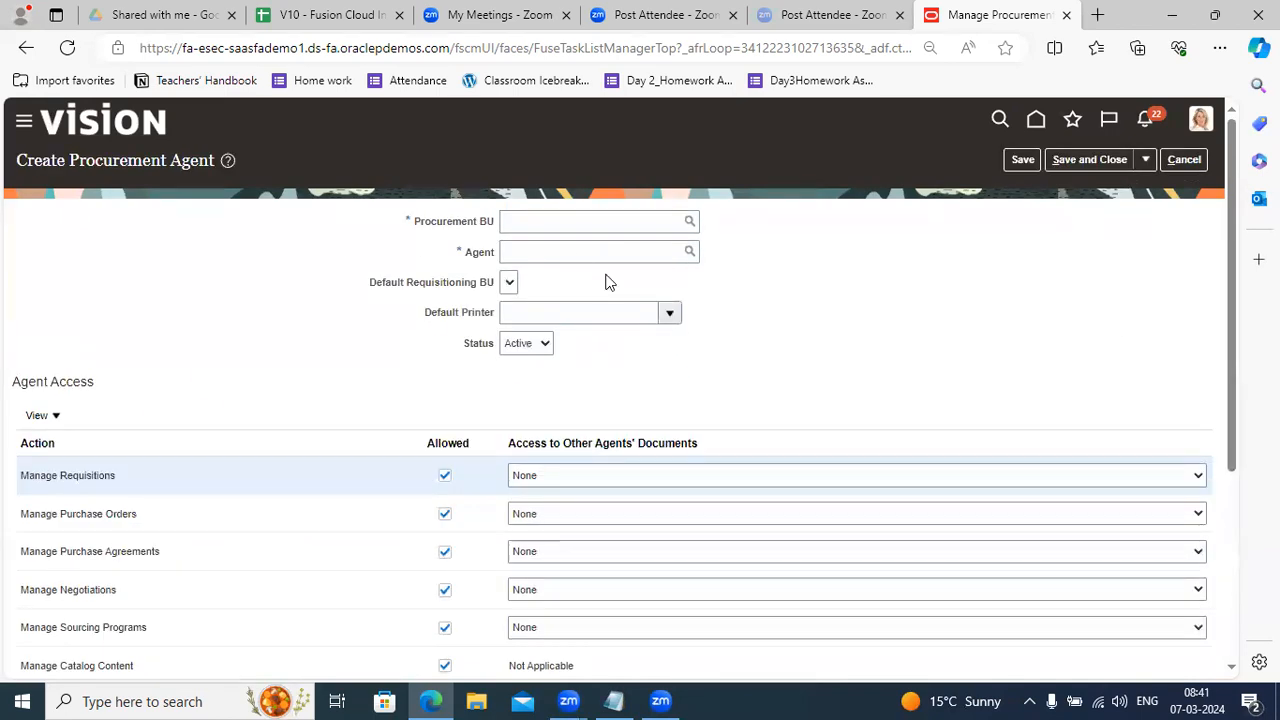
# Enter the same employee as Agent and US1 Business Unit as Procurement BU.
pyautogui.click(567, 255)
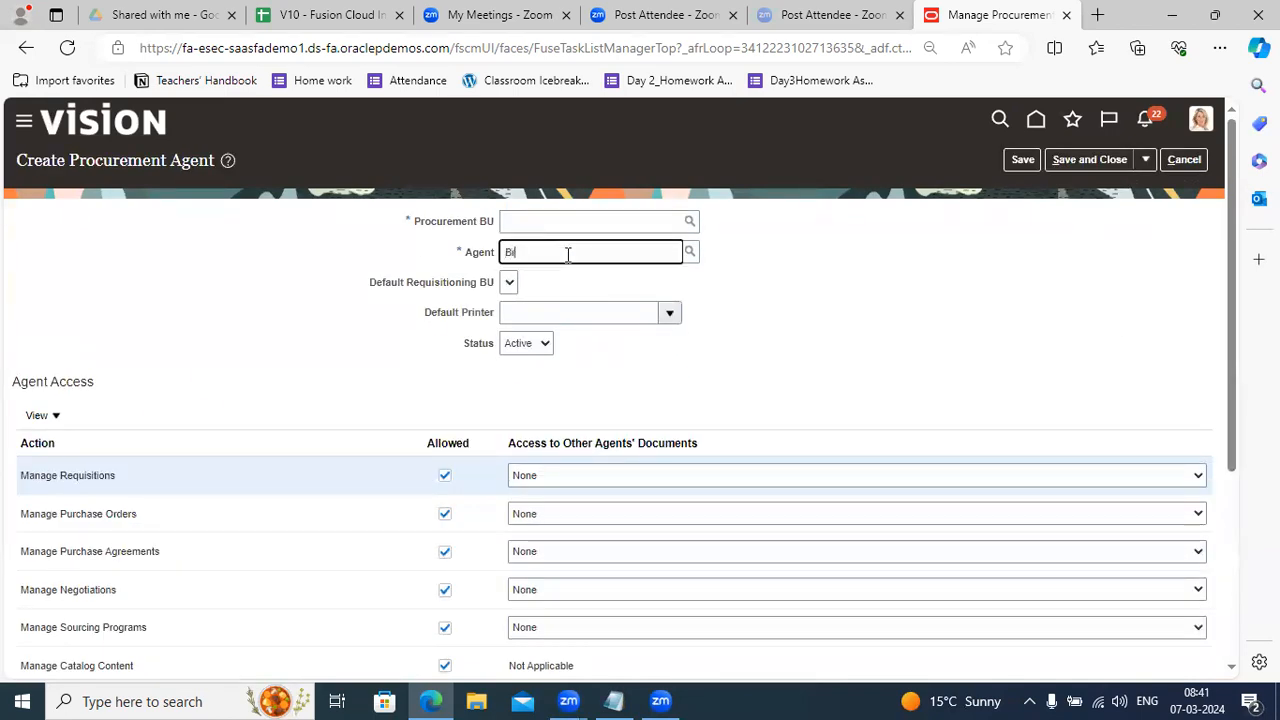
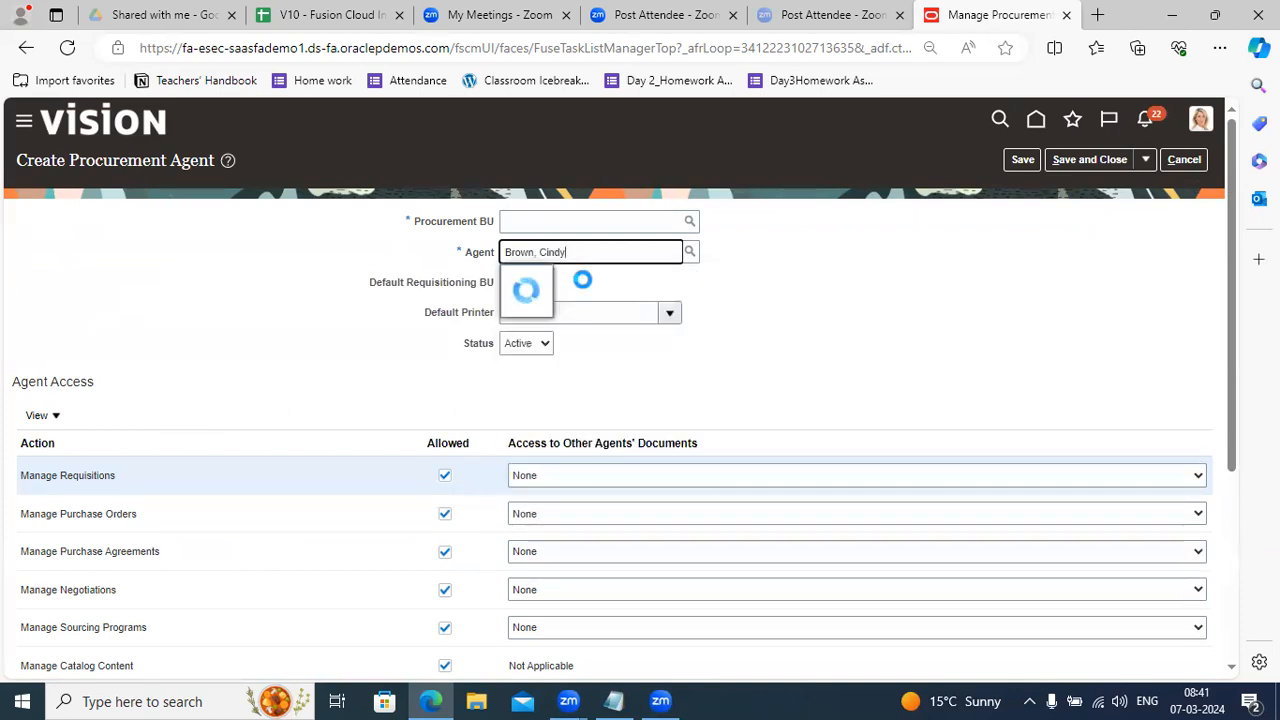
pyautogui.click(530, 282)
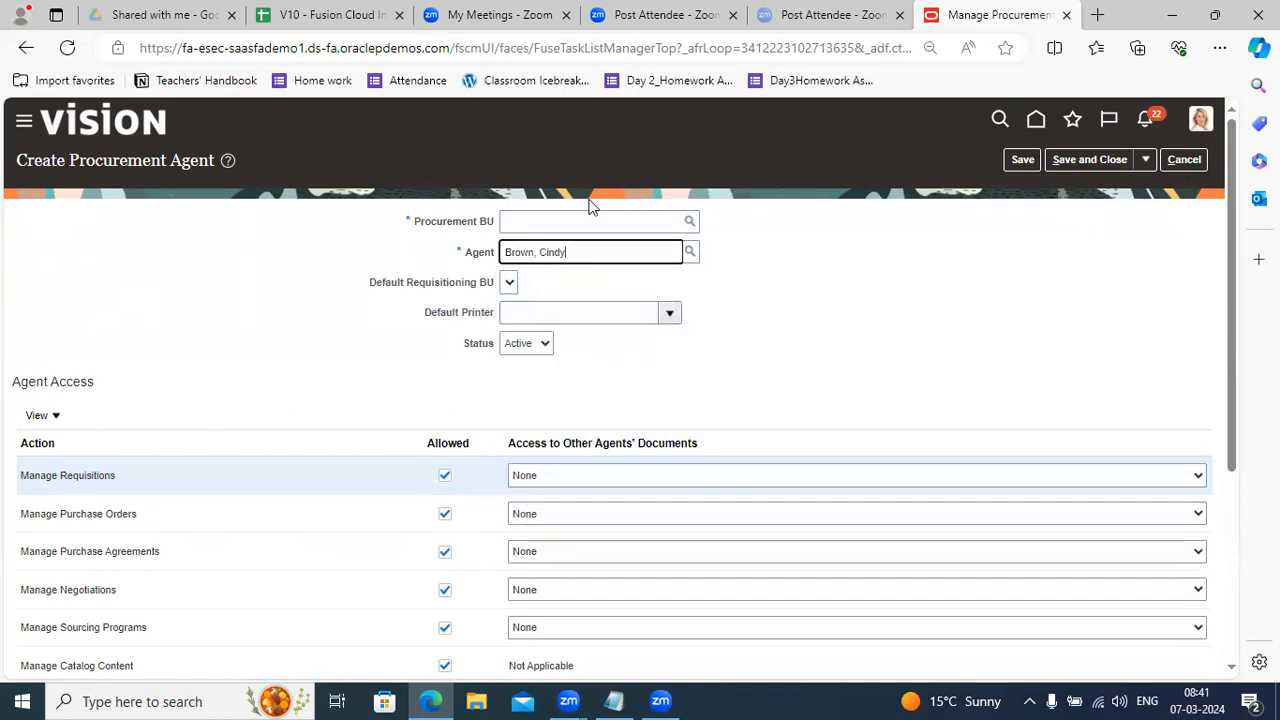
pyautogui.click(575, 212)
pyautogui.write('US1')
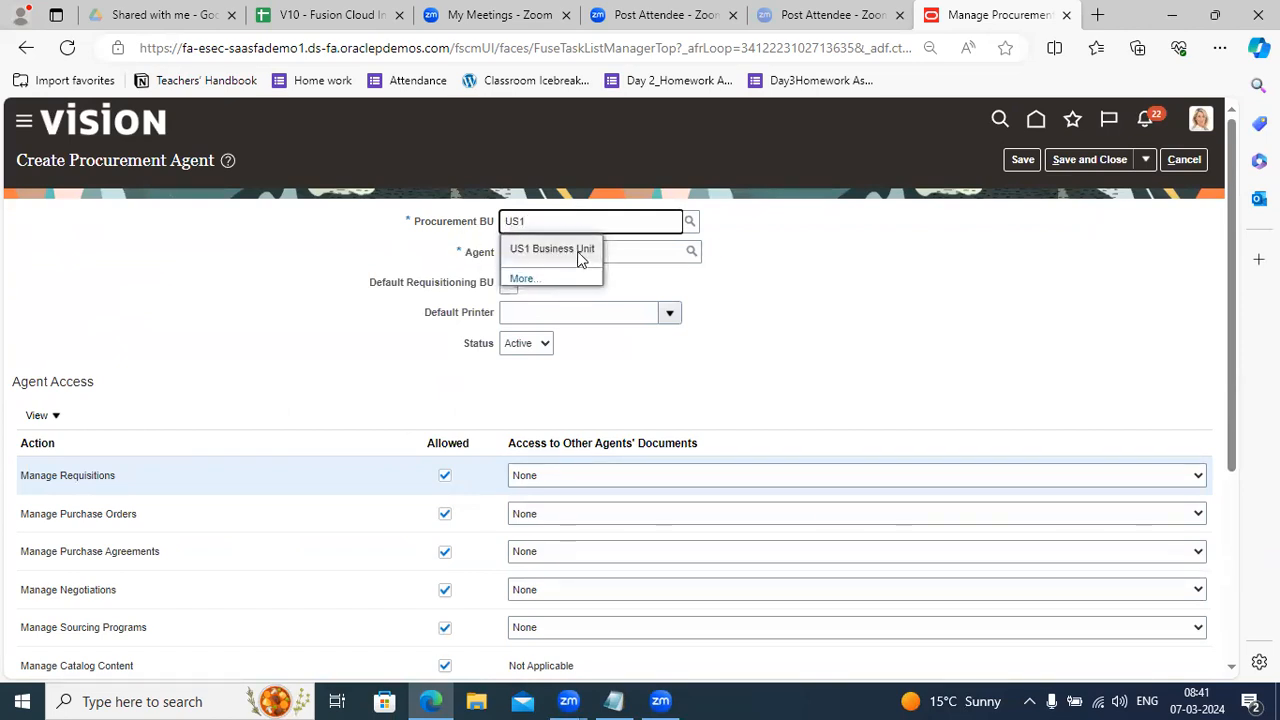
pyautogui.click(575, 250)
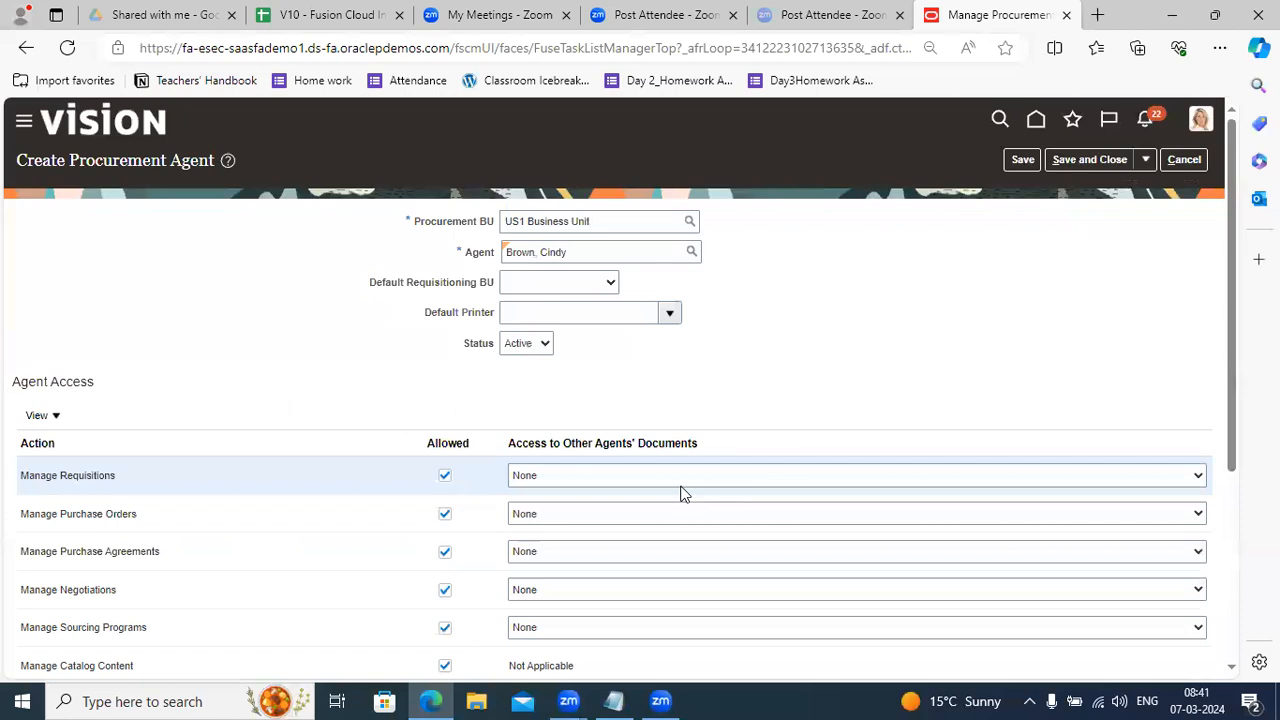
# Give View access to Manage Requisitions, try saving, and dismiss the not-unique error.
pyautogui.click(645, 475)
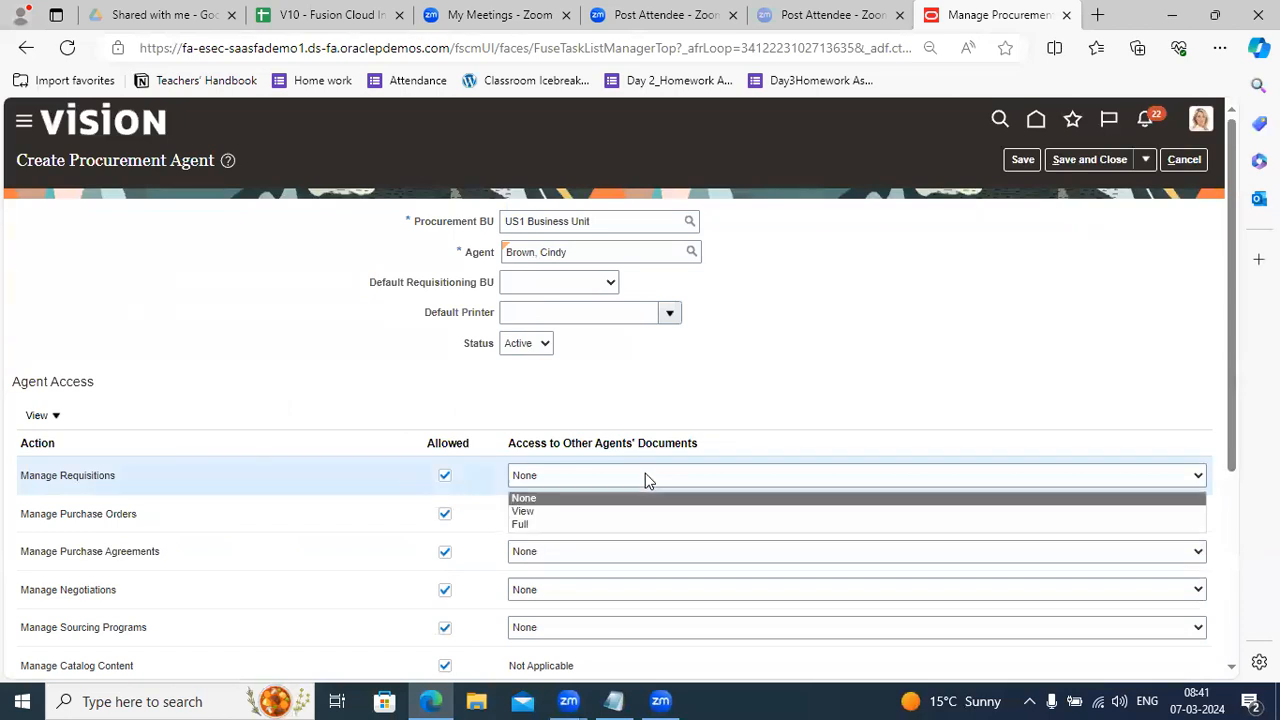
pyautogui.click(610, 512)
pyautogui.click(1053, 161)
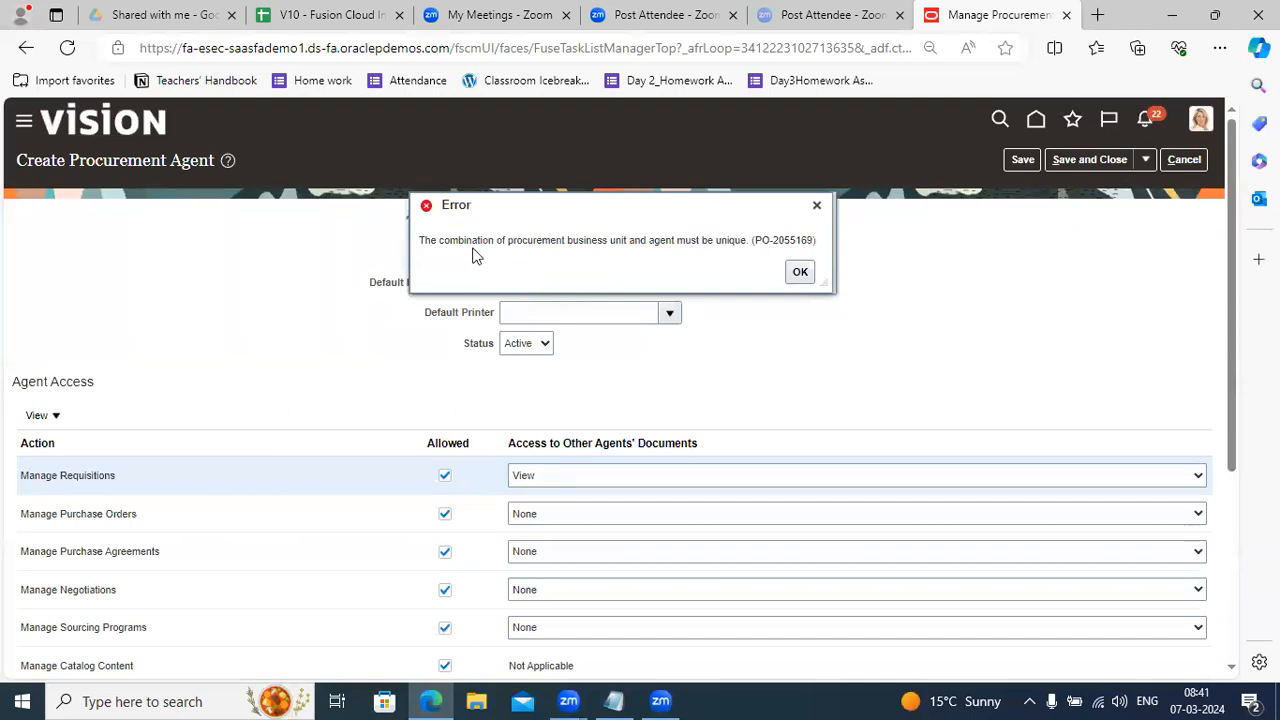
pyautogui.click(799, 273)
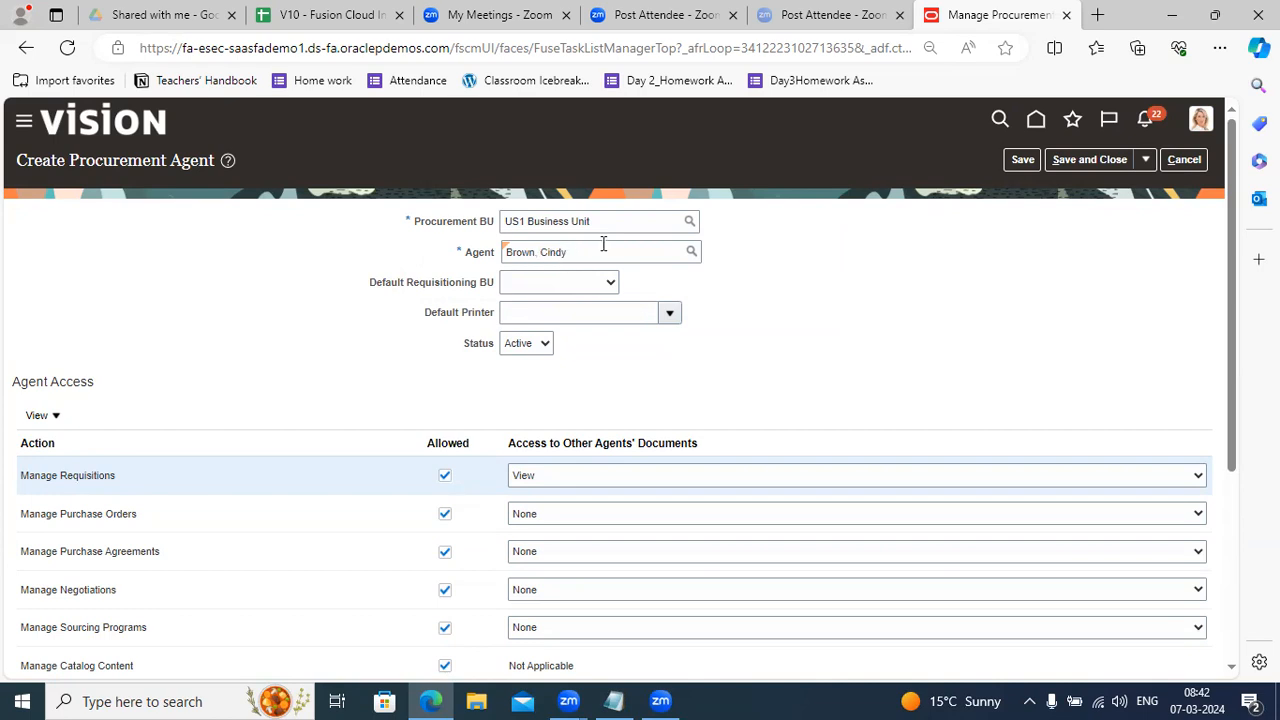
# Change the Procurement BU from US1 to Fin Svcs US Business Unit and save.
pyautogui.moveTo(614, 222); pyautogui.dragTo(471, 223)
pyautogui.press('BackSpace')
pyautogui.write('FIN')
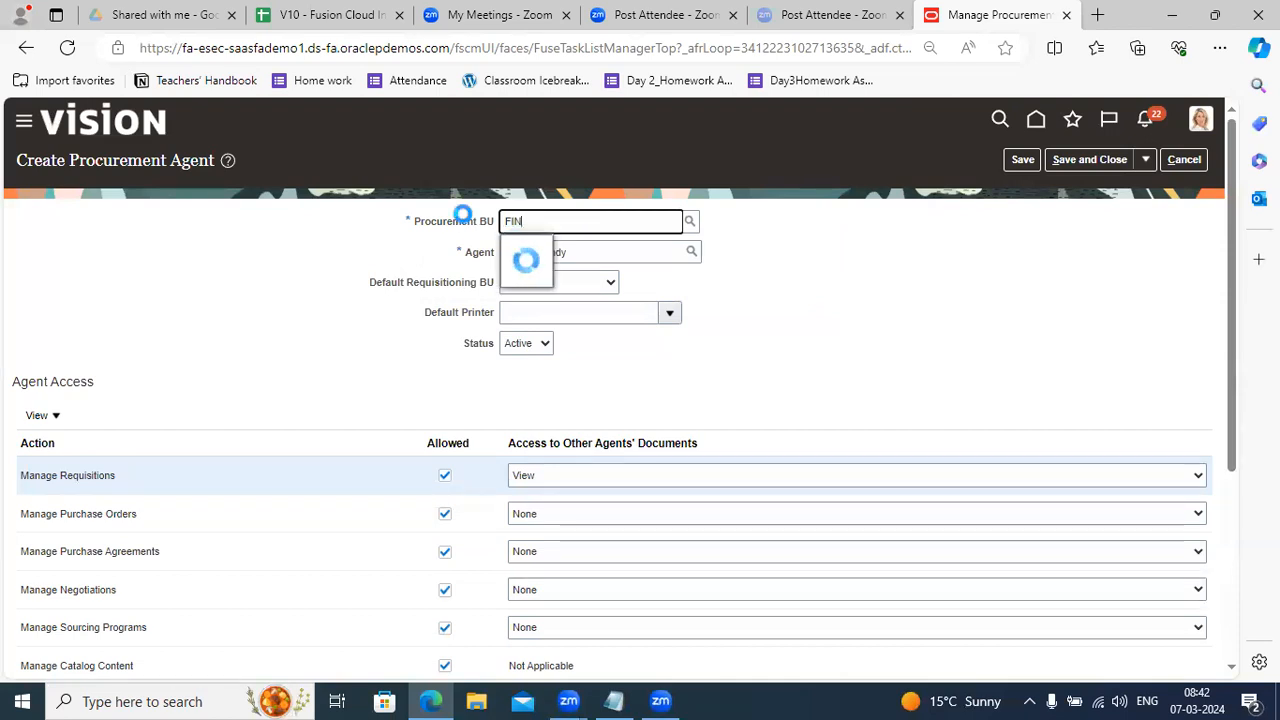
pyautogui.click(545, 276)
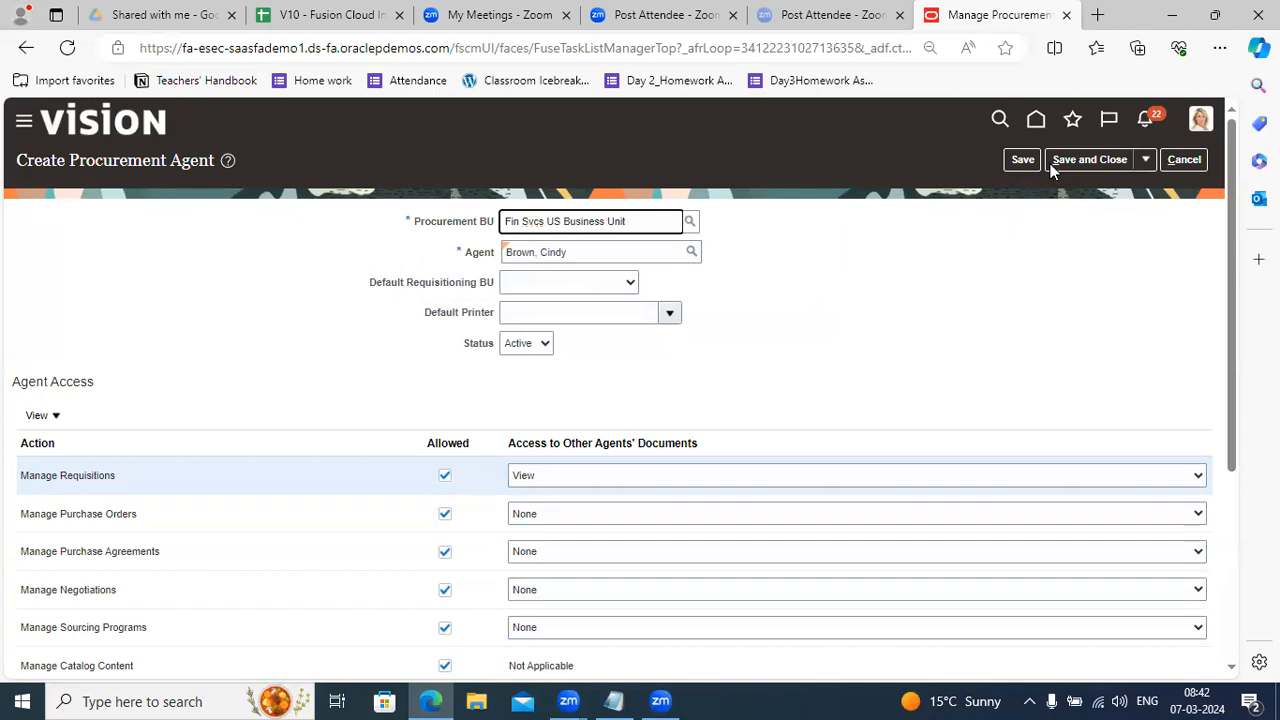
pyautogui.click(1024, 160)
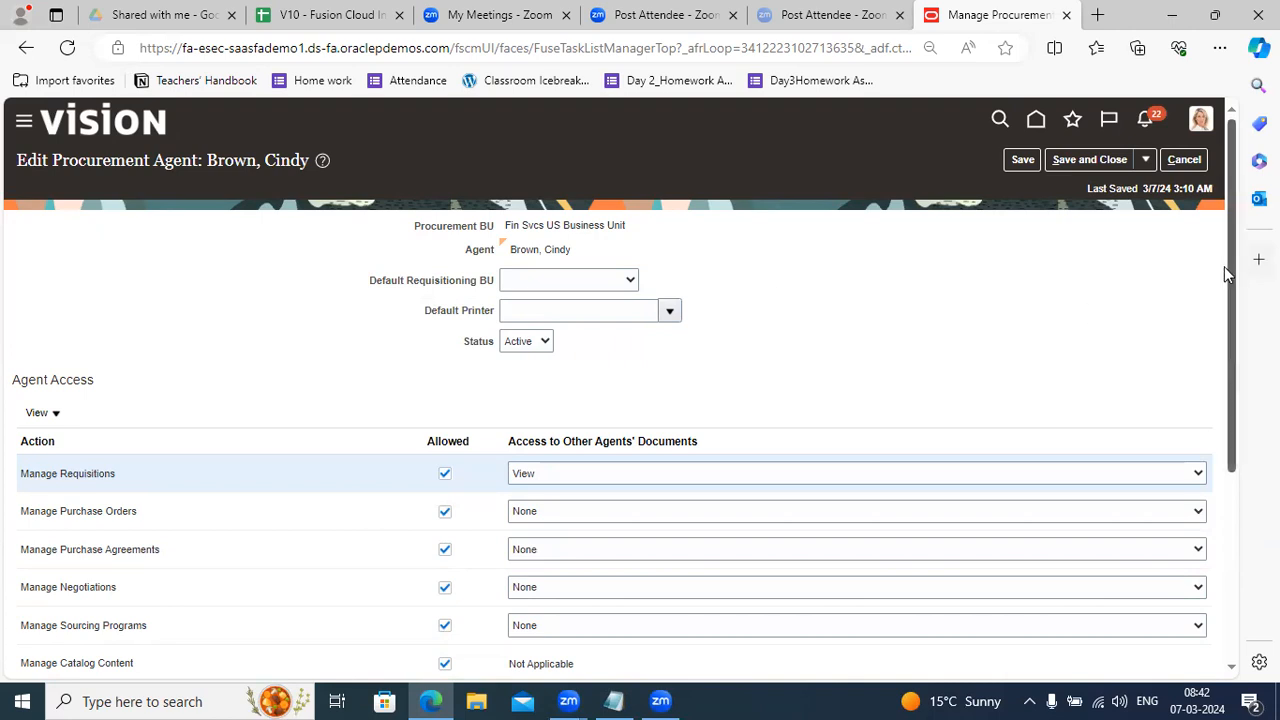
pyautogui.scroll(-1, 1232, 280)
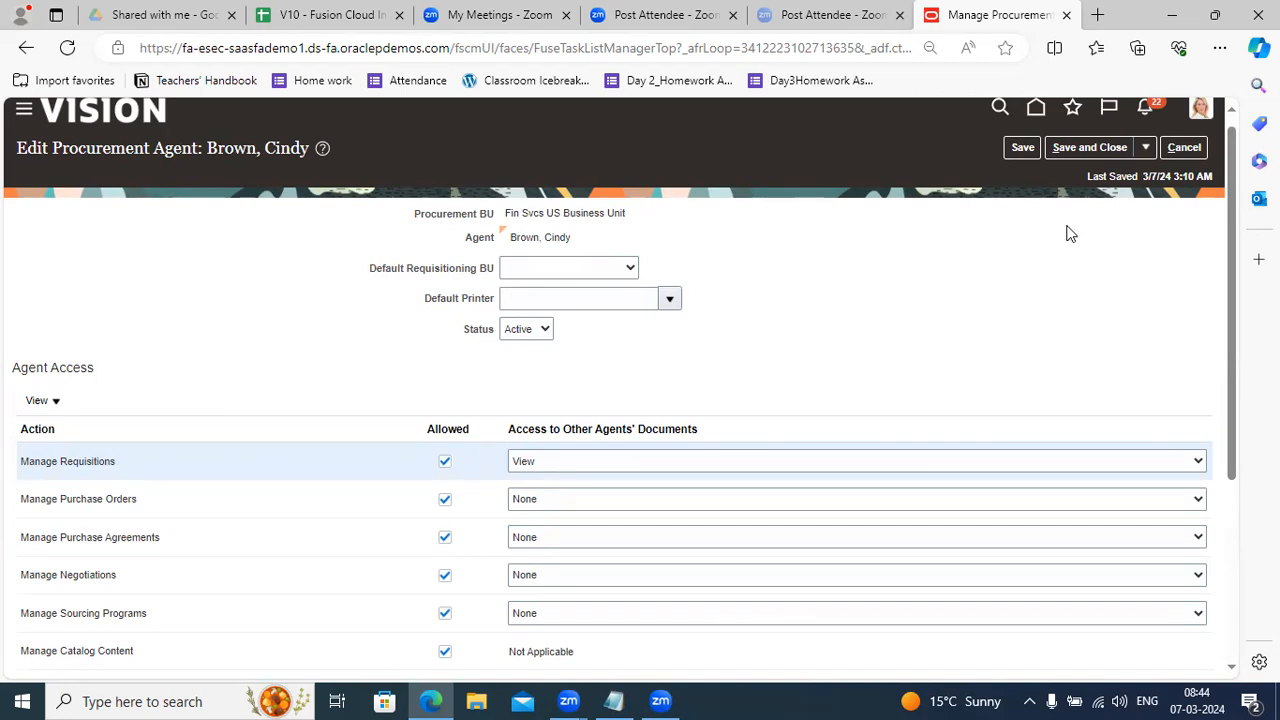
# Save and close the agent record, then add an indented '-- Payment Terms' line under Procurement Agent (Buyer) in Notepad.
pyautogui.click(1074, 148)
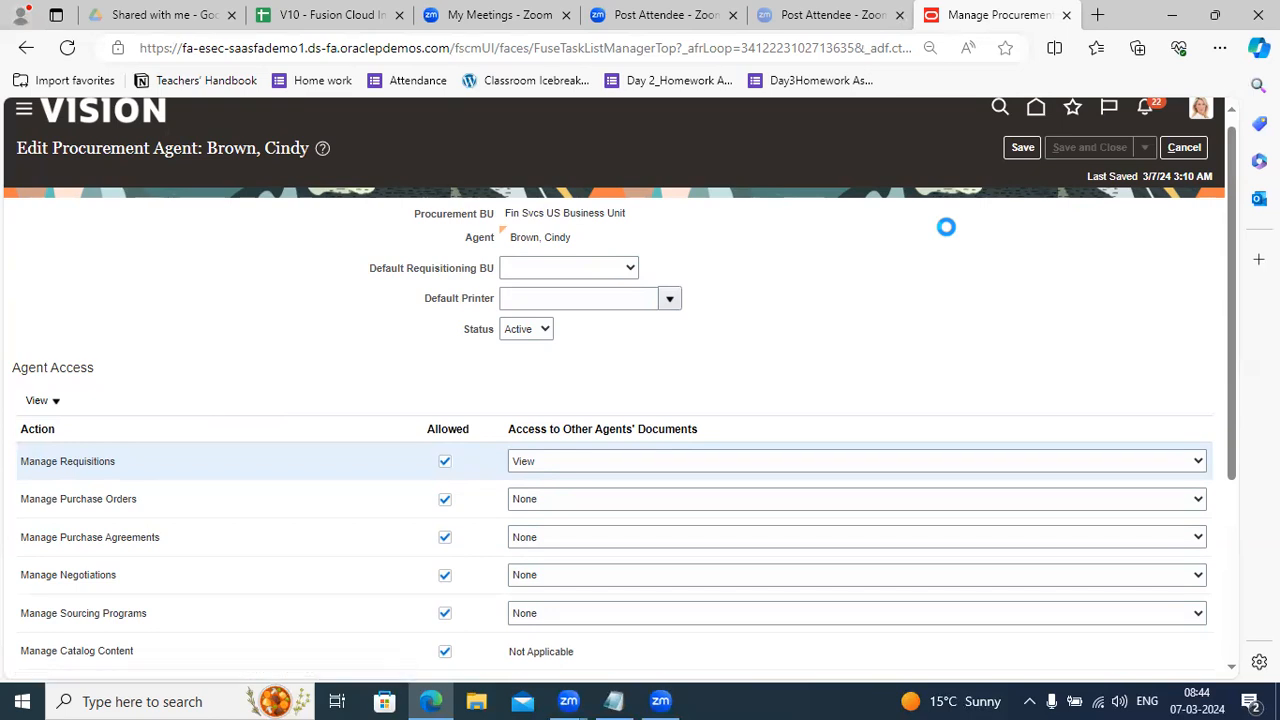
pyautogui.click(1188, 166)
pyautogui.click(614, 701)
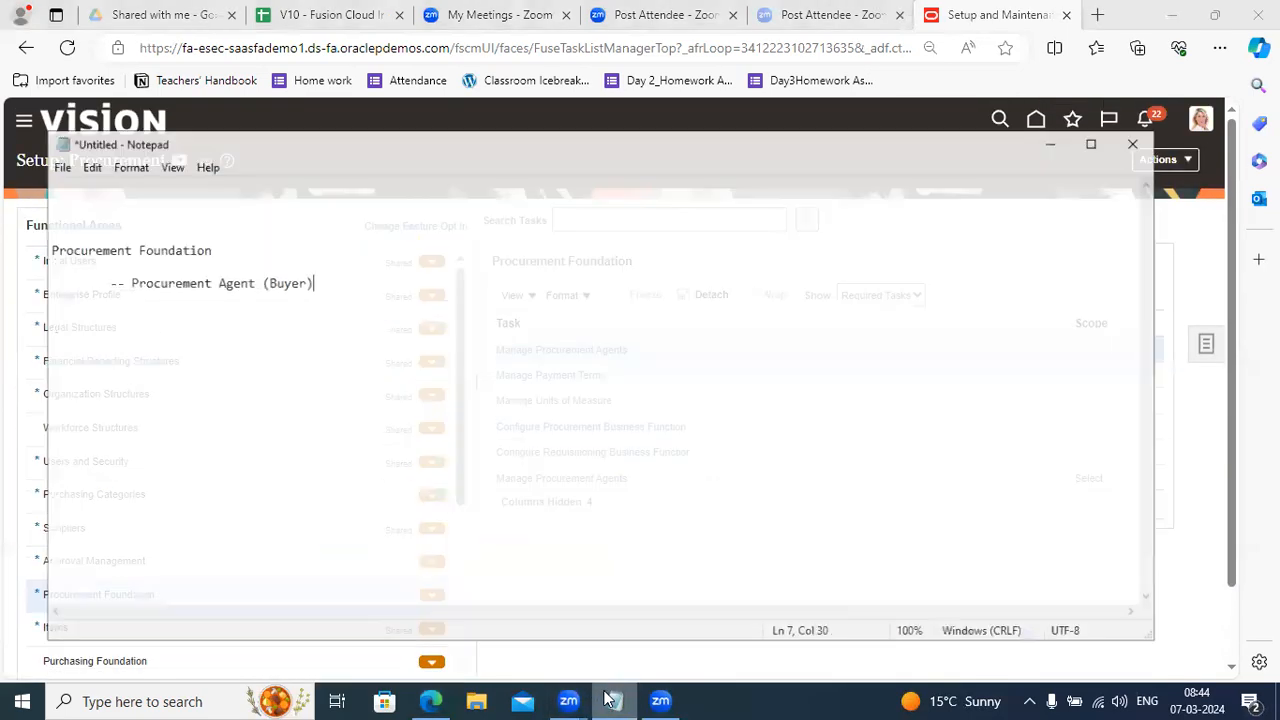
pyautogui.press('Return')
pyautogui.press('Tab')
pyautogui.write('-- ')
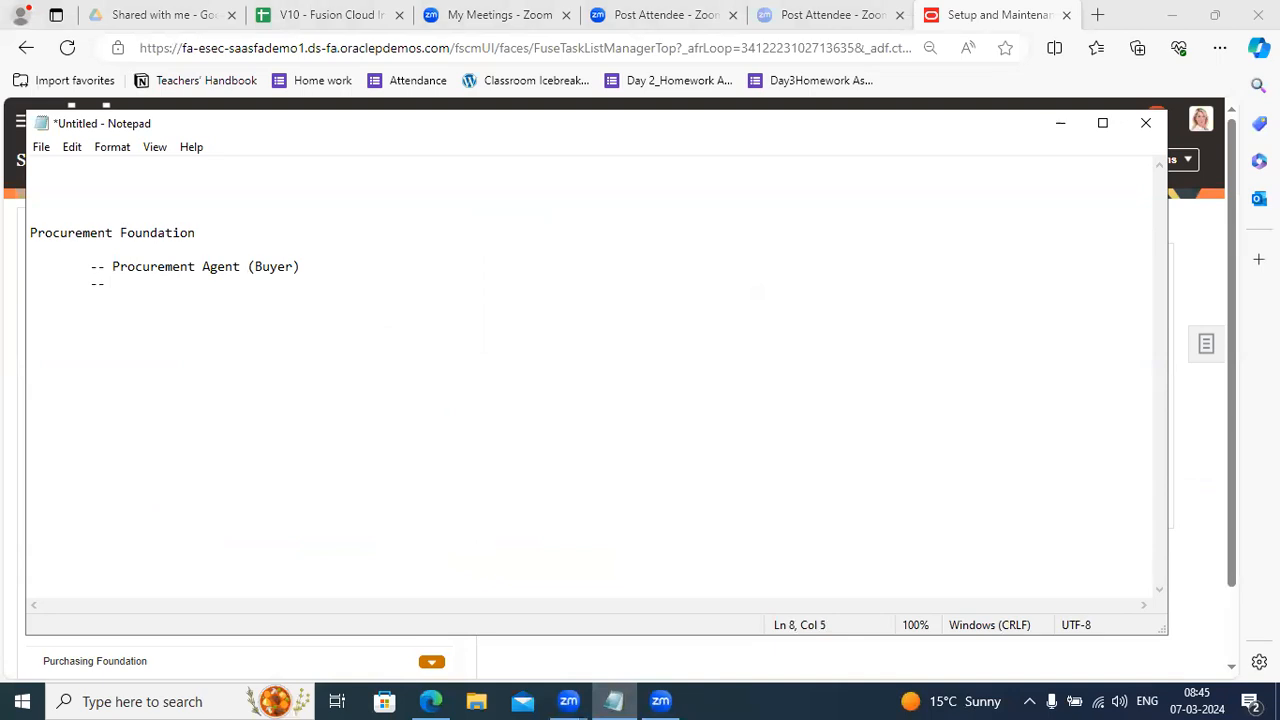
pyautogui.write('Payment Terms')
pyautogui.click(401, 171)
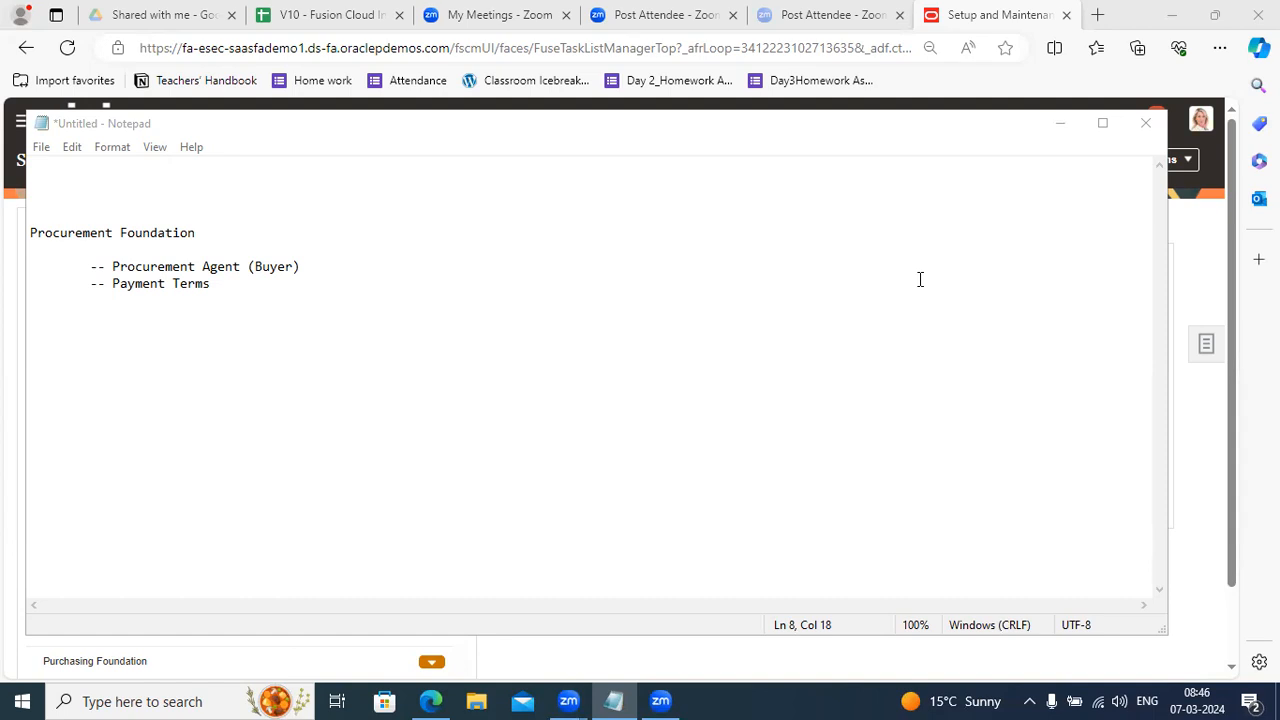
# In Manage Payment Terms, create a new payment term and enter the name Net 120.
pyautogui.click(1063, 126)
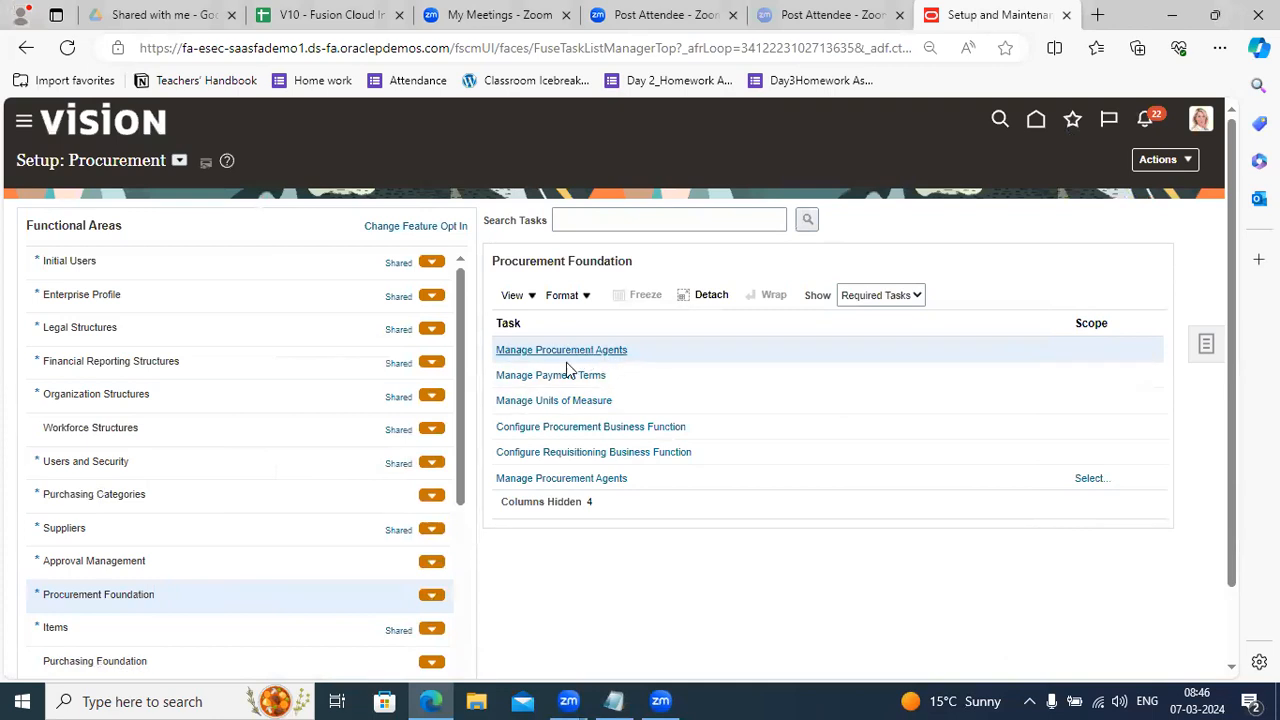
pyautogui.click(558, 382)
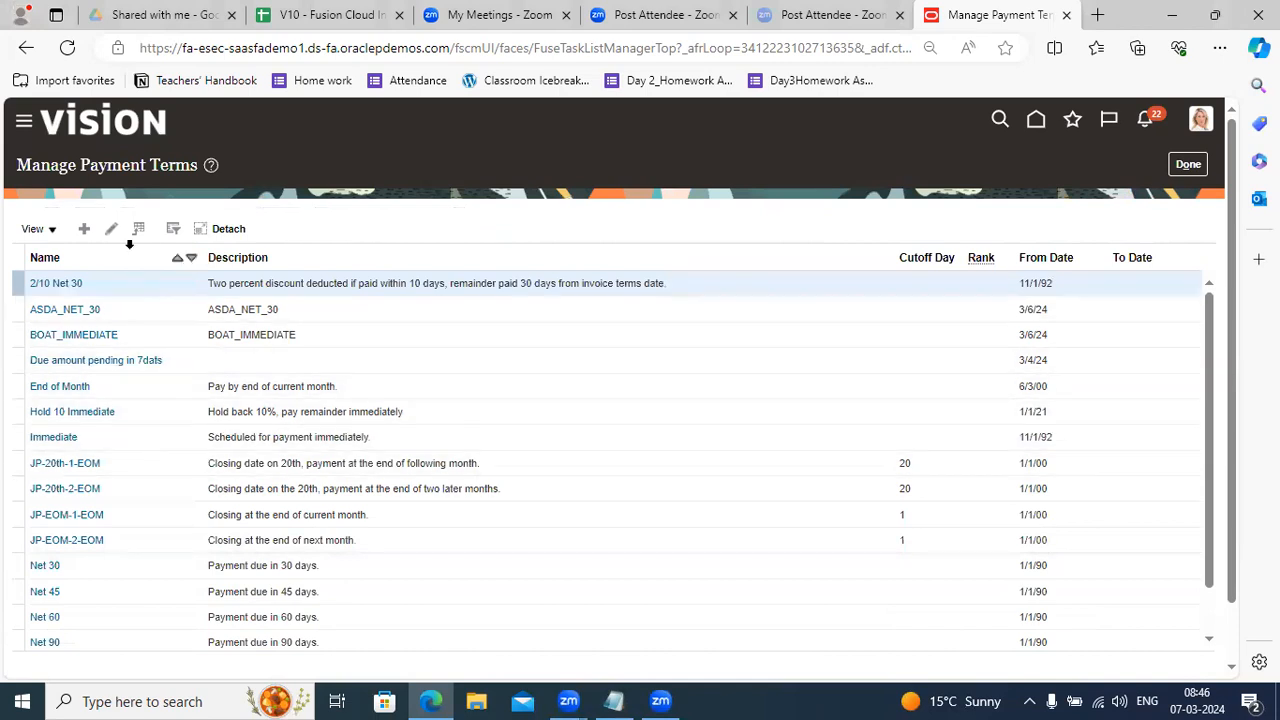
pyautogui.click(85, 229)
pyautogui.click(185, 221)
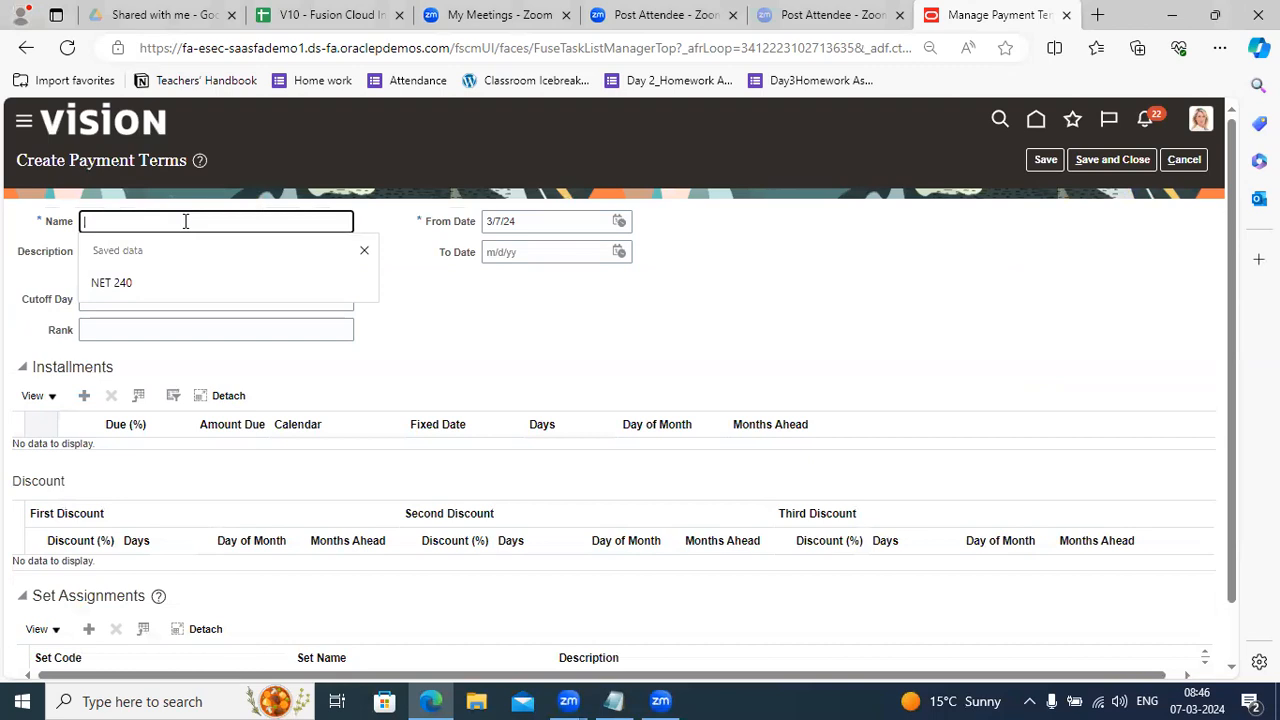
pyautogui.write('Net 120')
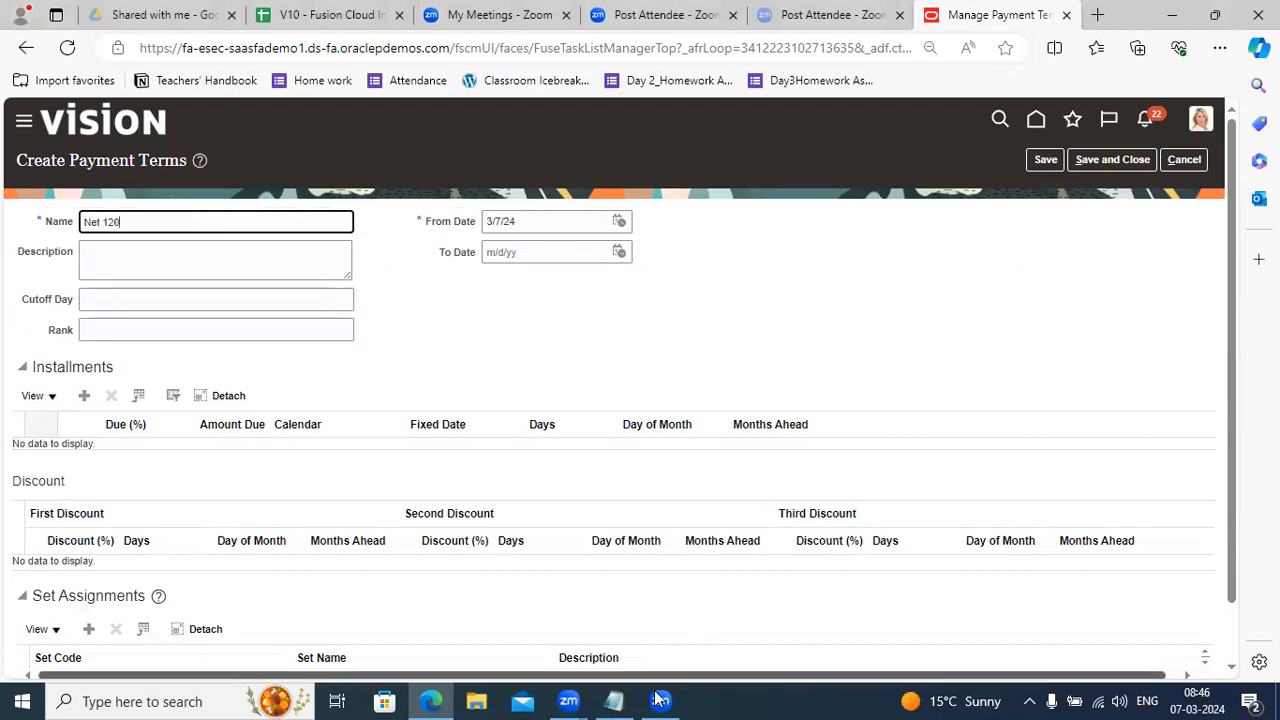
pyautogui.click(614, 701)
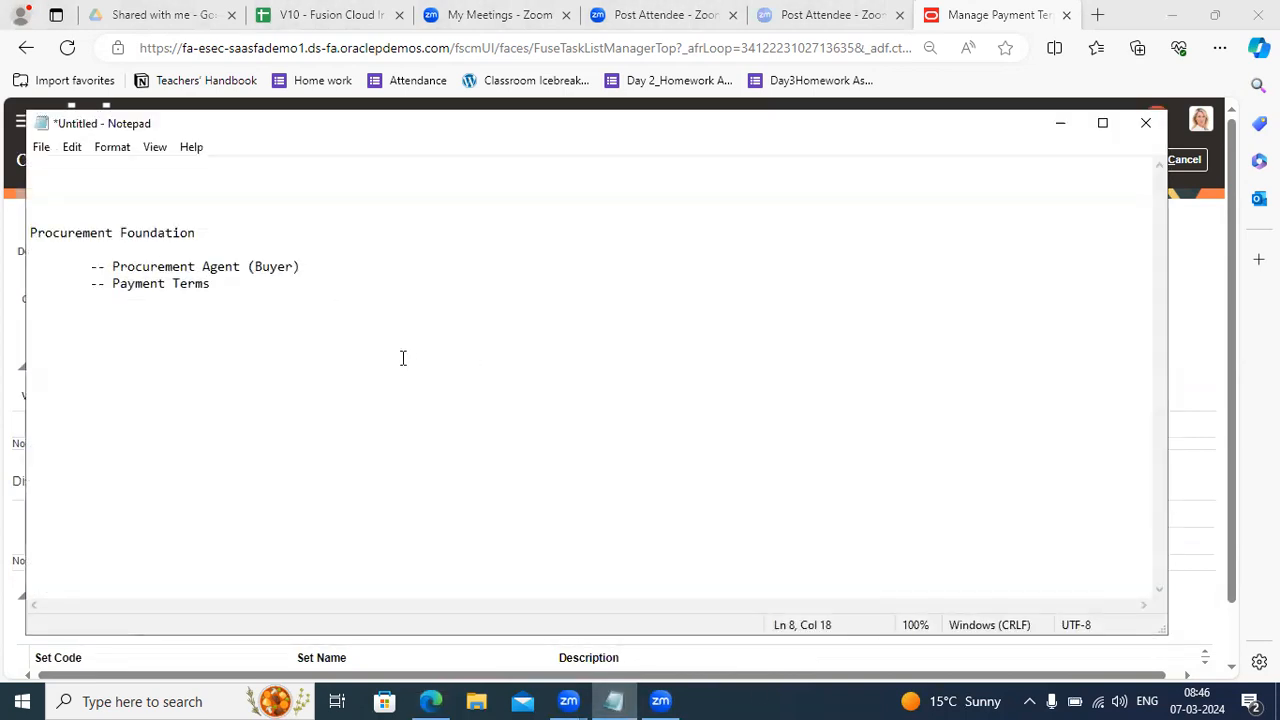
# Add a NET 30 heading below the Payment Terms line in the notes.
pyautogui.press('Return')
pyautogui.press('Return')
pyautogui.press('Return')
pyautogui.press('BackSpace')
pyautogui.press('Return')
pyautogui.write('NET 1')
pyautogui.write('2')
pyautogui.press('BackSpace')
pyautogui.press('BackSpace')
pyautogui.write('30')
pyautogui.press('Return')
pyautogui.press('Return')
# Add installment lines '10 ---- 50%', '10 --- 25%' and '10 --- 25' under NET 30.
pyautogui.write('1')
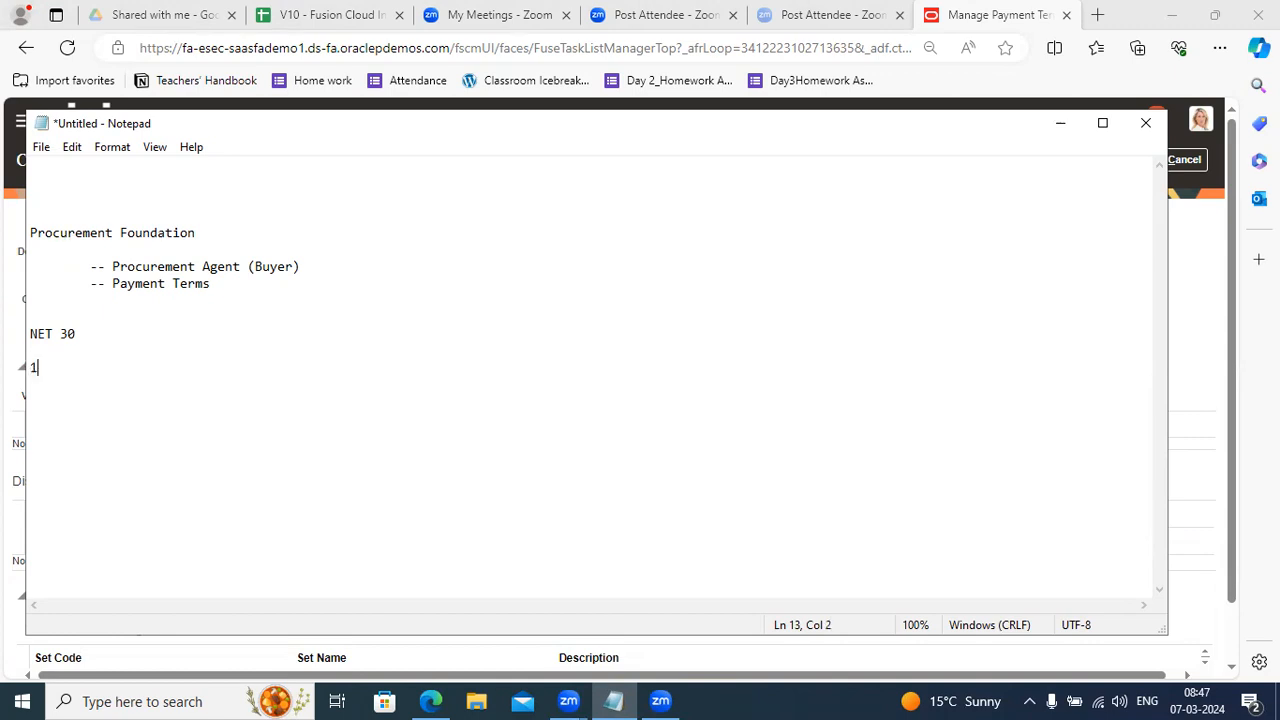
pyautogui.write('0 ----   50%')
pyautogui.press('Return')
pyautogui.write('10 --- 25%')
pyautogui.press('Return')
pyautogui.write('10 --- 25')
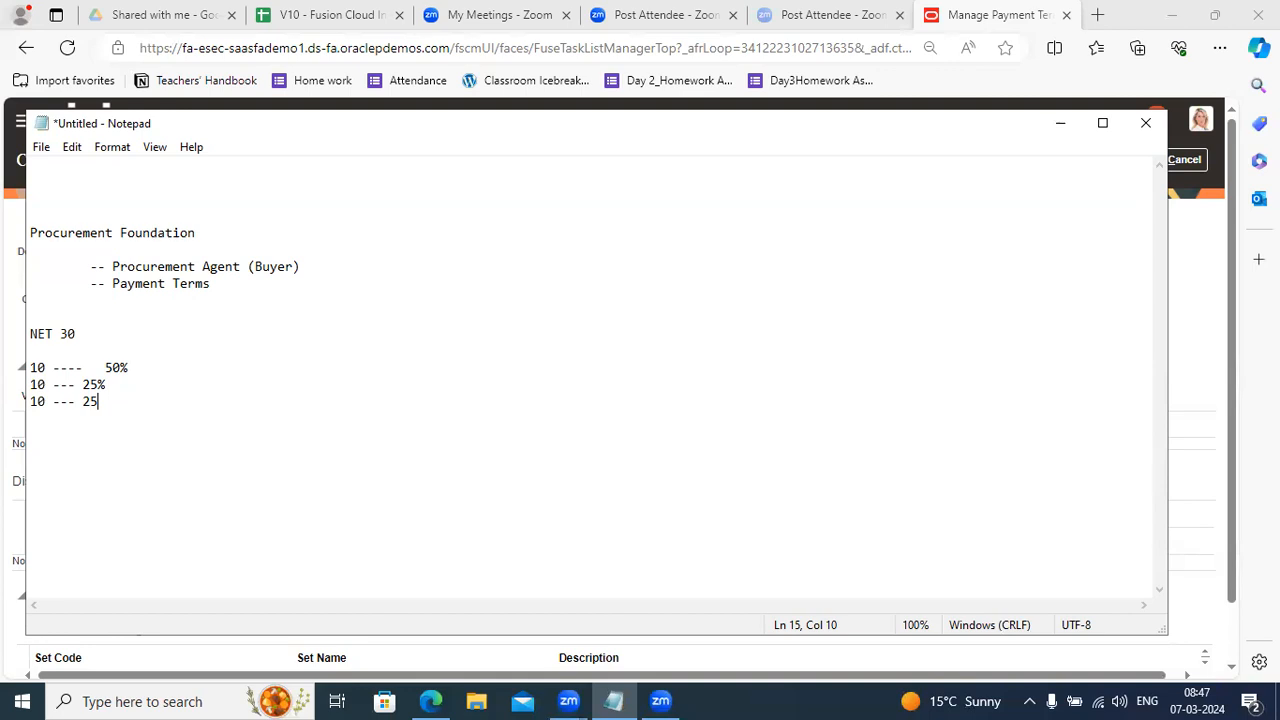
pyautogui.write('%')
pyautogui.press('BackSpace')
pyautogui.press('BackSpace')
pyautogui.click(116, 410)
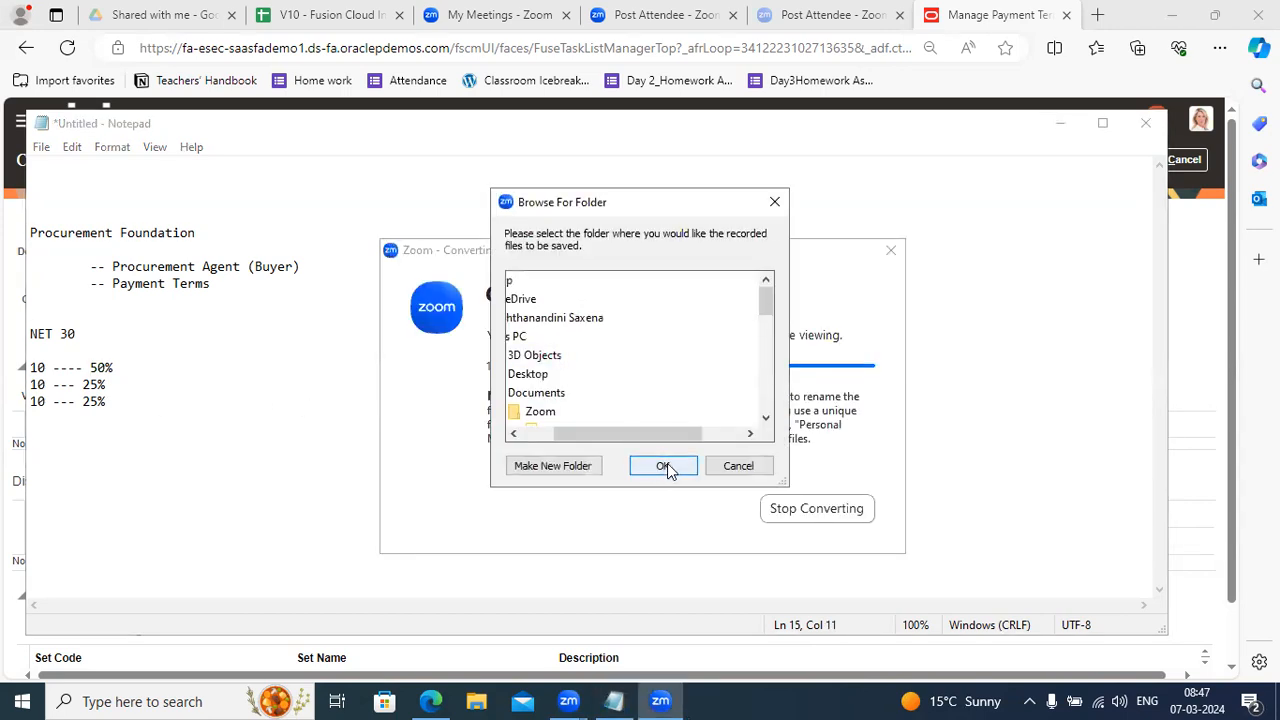
pyautogui.click(667, 466)
# Insert indented tiers '1 - 5 == 2%' and '6 - 10 == 4%' under the 50% line.
pyautogui.click(138, 369)
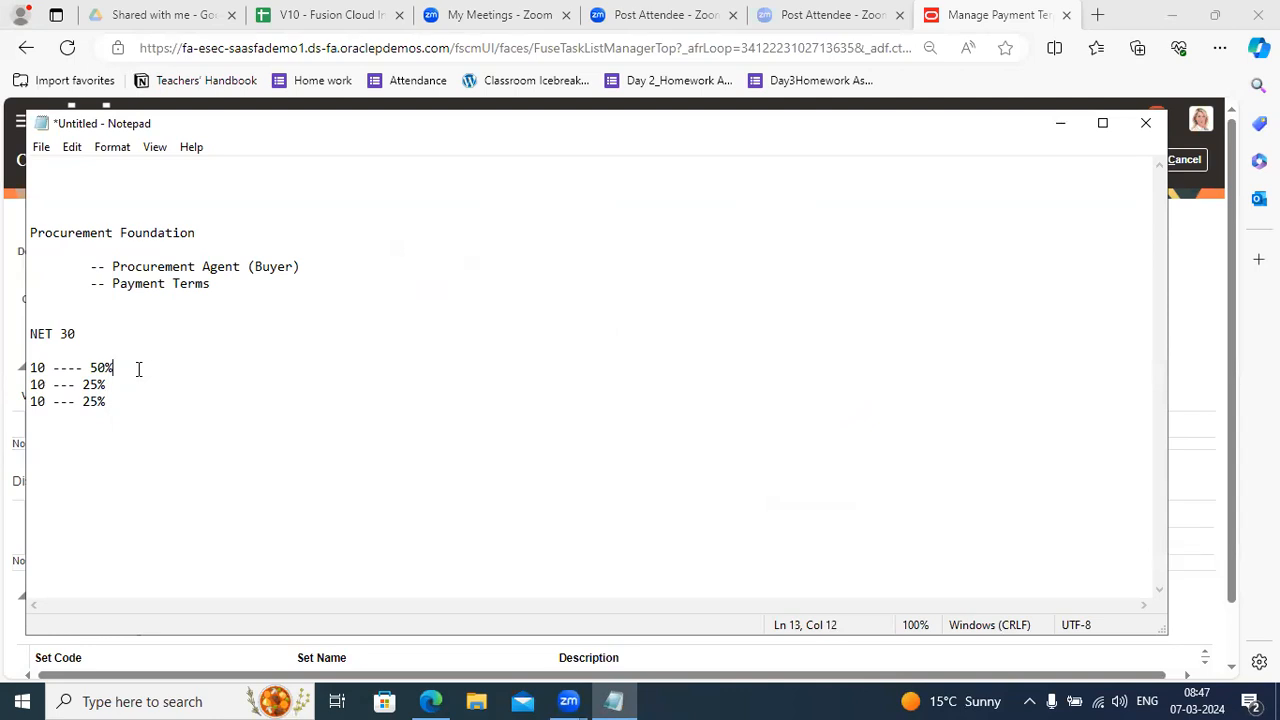
pyautogui.press('Return')
pyautogui.press('Return')
pyautogui.click(99, 386)
pyautogui.press('Tab')
pyautogui.write('1 - 5 ')
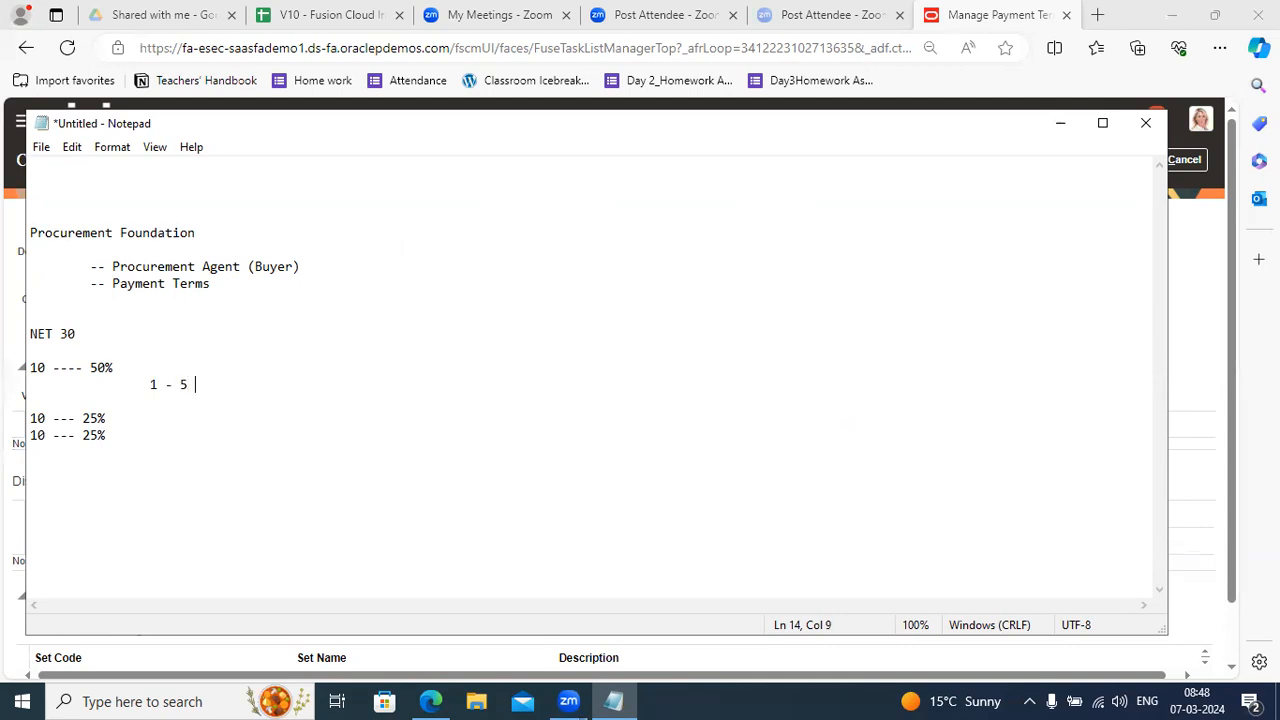
pyautogui.write('== 2%')
pyautogui.press('Return')
pyautogui.press('Tab')
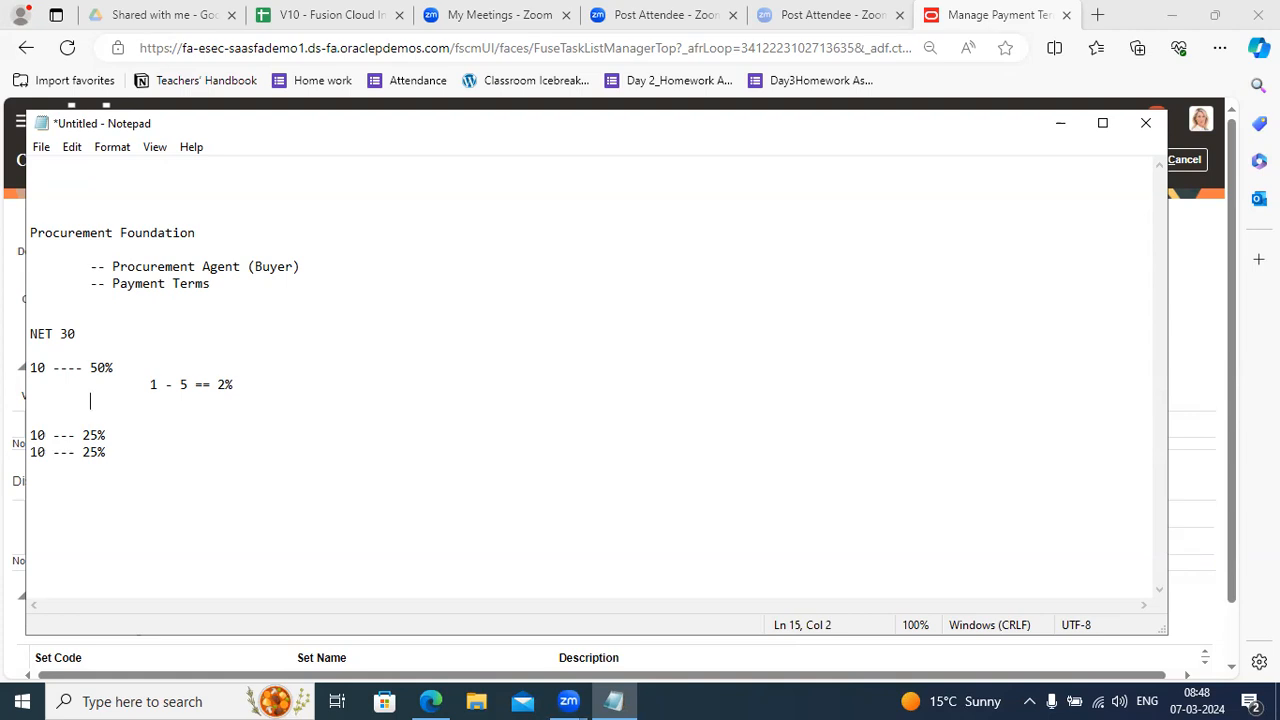
pyautogui.write('6-10')
pyautogui.press('BackSpace')
pyautogui.press('BackSpace')
pyautogui.press('BackSpace')
pyautogui.write('10 == 4%')
pyautogui.click(148, 385)
pyautogui.moveTo(148, 385); pyautogui.dragTo(247, 403)
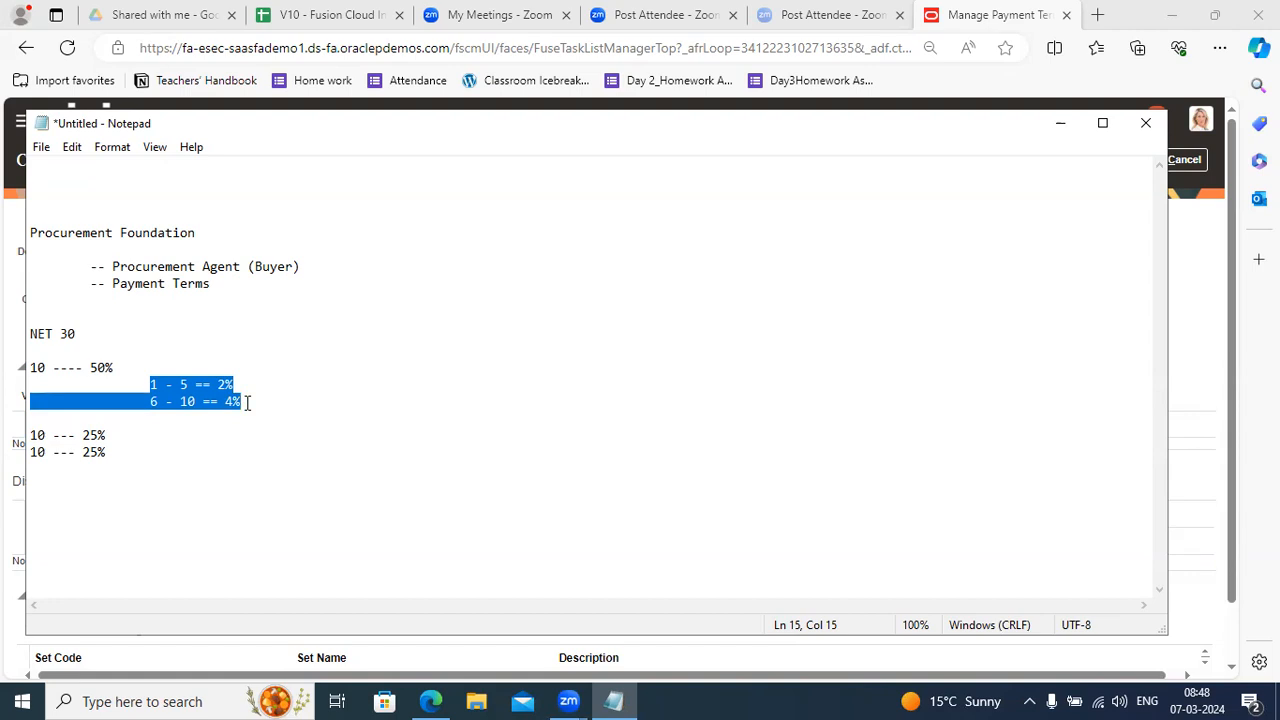
# Insert indented tiers '11 - 14 == 3%' and '15 - 20 ===' under the first 25% line.
pyautogui.click(117, 435)
pyautogui.press('Return')
pyautogui.press('Tab')
pyautogui.press('Tab')
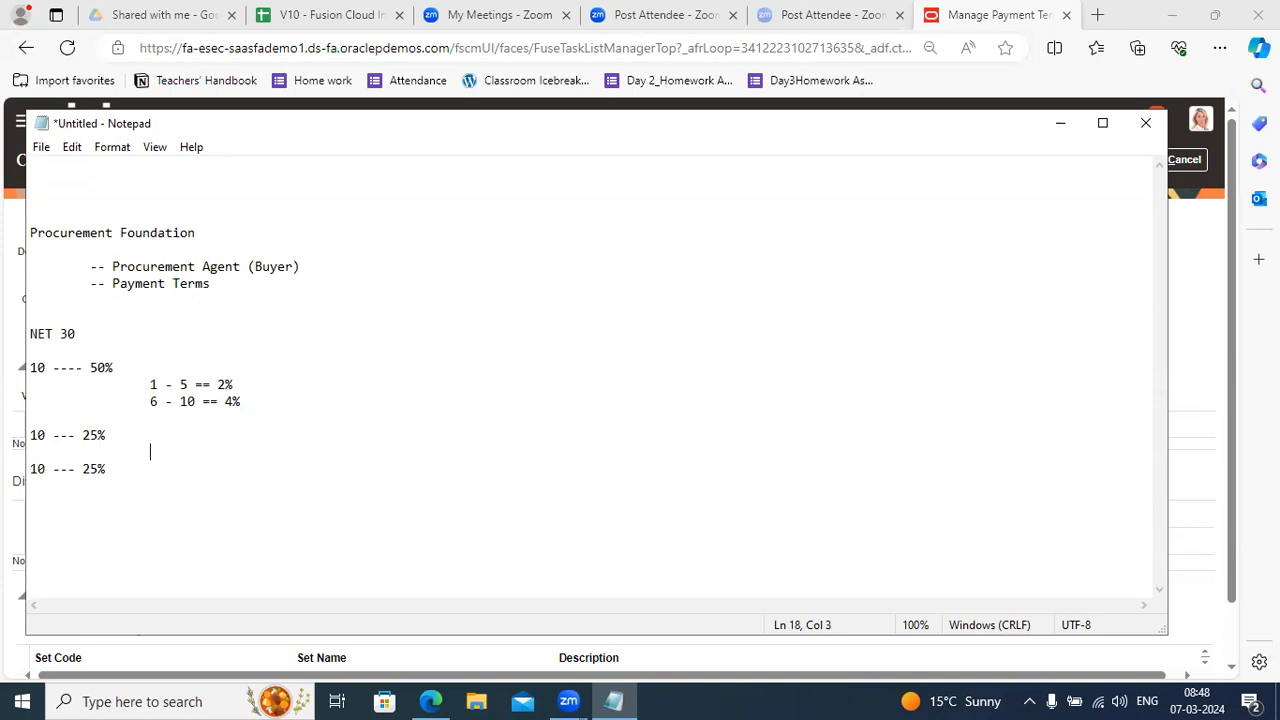
pyautogui.write('11 - 14 == 3%')
pyautogui.press('Return')
pyautogui.press('Tab')
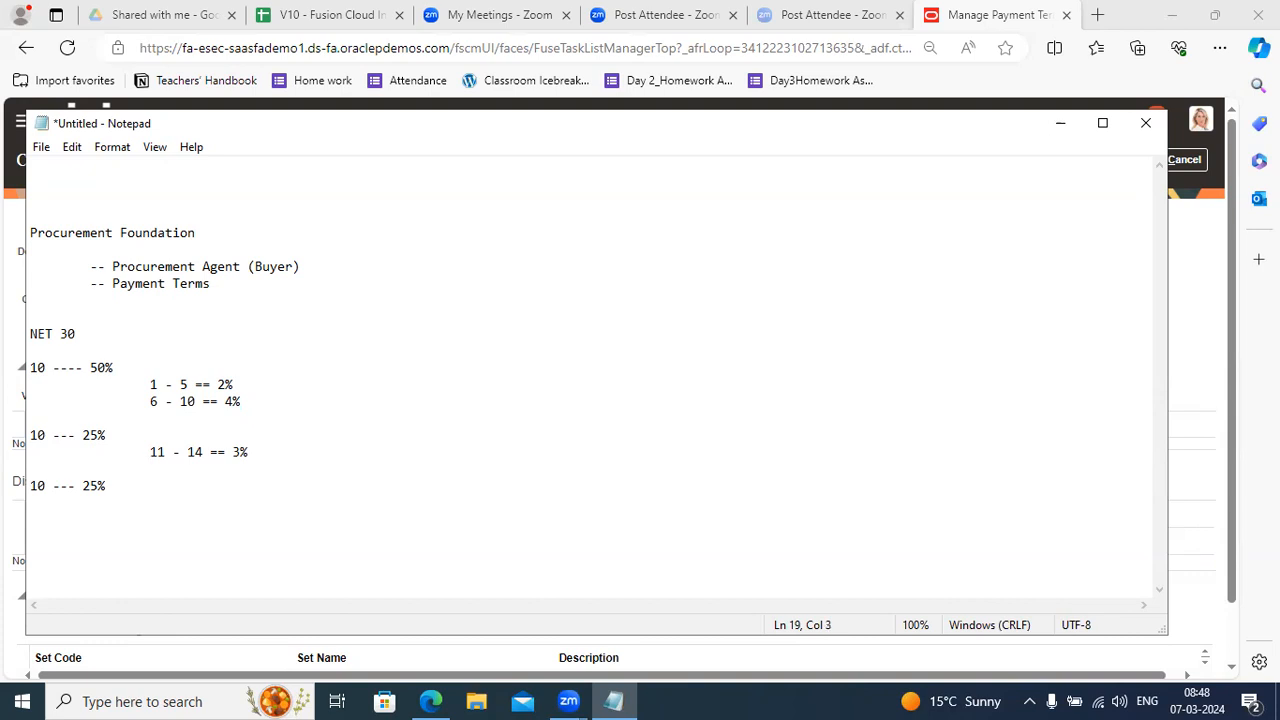
pyautogui.write('15 - 20 ===')
# Change the tier rates to 4%, 2% and 4%, and end the 15 - 20 line with 3%.
pyautogui.click(233, 385)
pyautogui.press('Left')
pyautogui.press('BackSpace')
pyautogui.write('4')
pyautogui.click(233, 401)
pyautogui.press('BackSpace')
pyautogui.write('2')
pyautogui.press('BackSpace')
pyautogui.write('4')
pyautogui.click(242, 469)
pyautogui.write('3%')
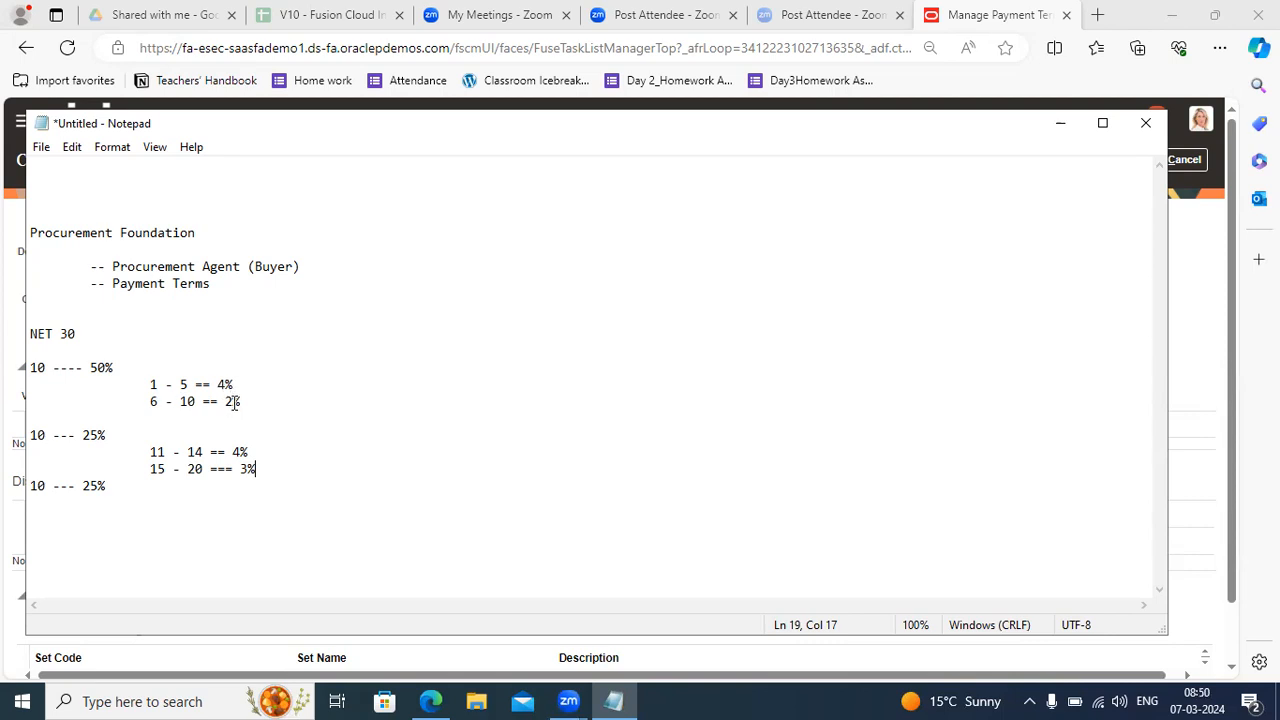
# Minimize Notepad to bring back the Create Payment Terms page.
pyautogui.click(1059, 125)
# Retype the name as Net 120 and add a first installment row due 50%.
pyautogui.click(150, 221)
pyautogui.press('BackSpace')
pyautogui.press('BackSpace')
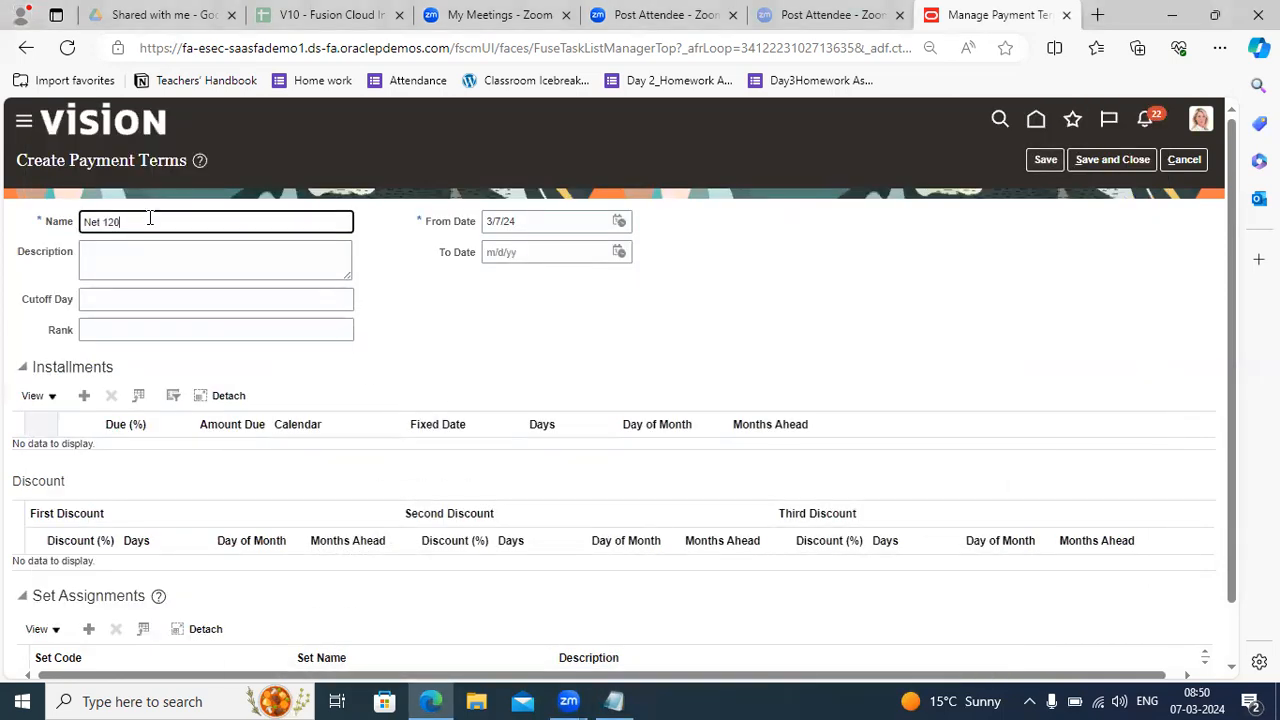
pyautogui.press('BackSpace')
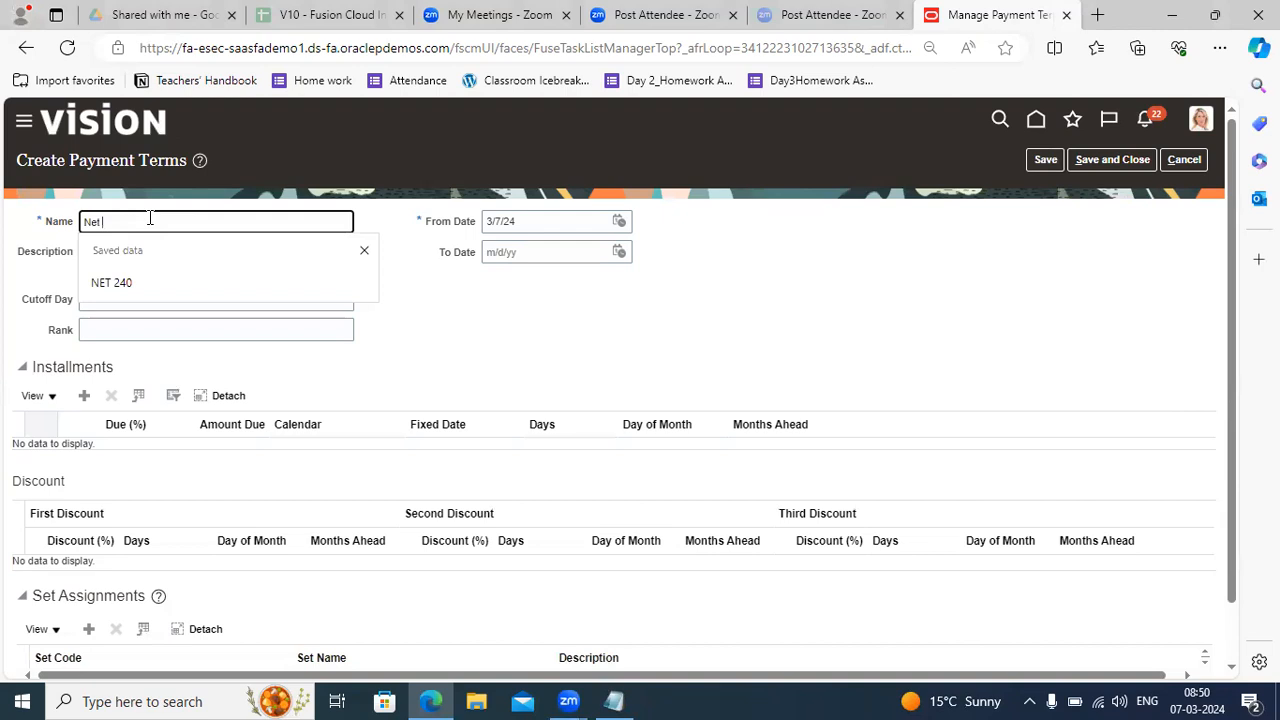
pyautogui.write('120')
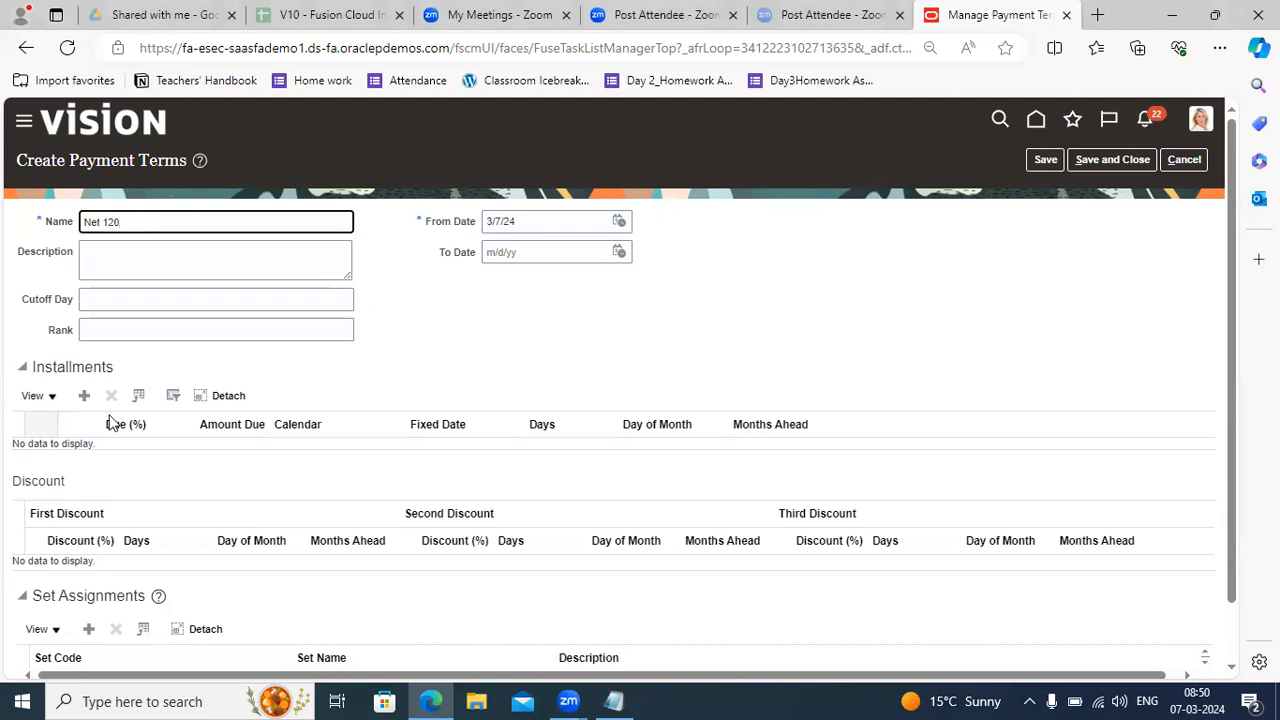
pyautogui.click(85, 396)
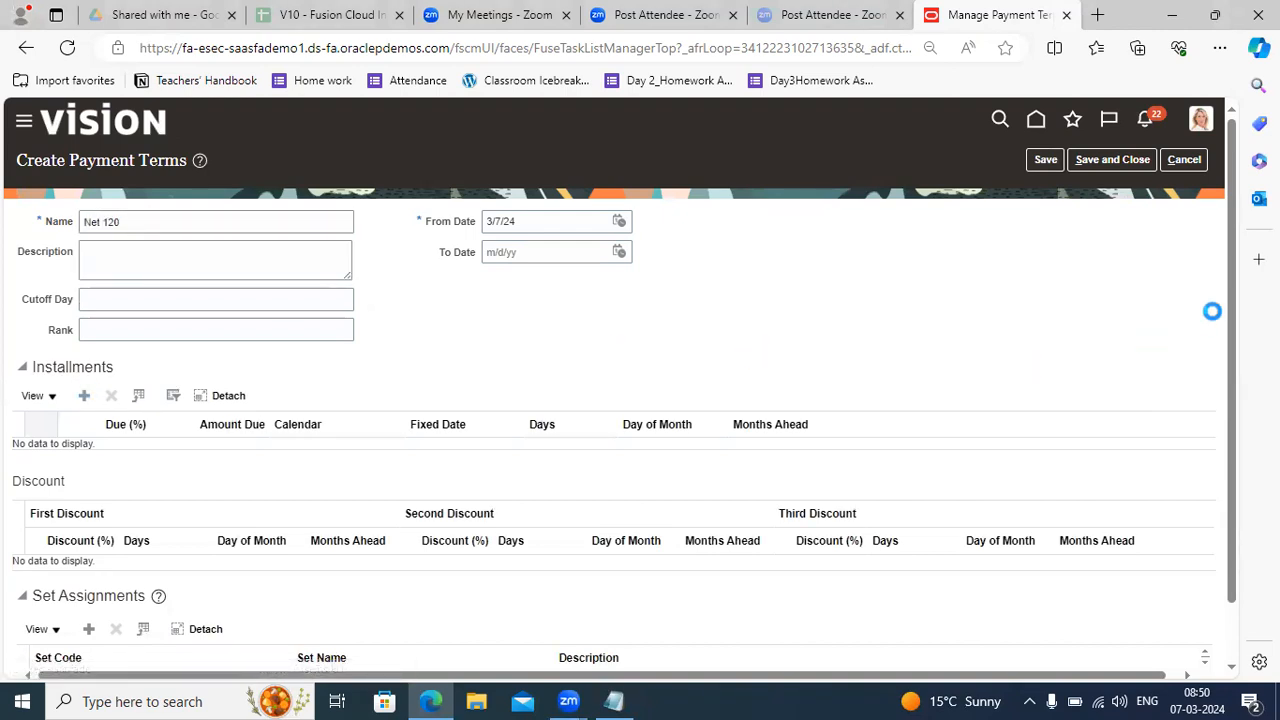
pyautogui.moveTo(1226, 278); pyautogui.dragTo(1224, 428)
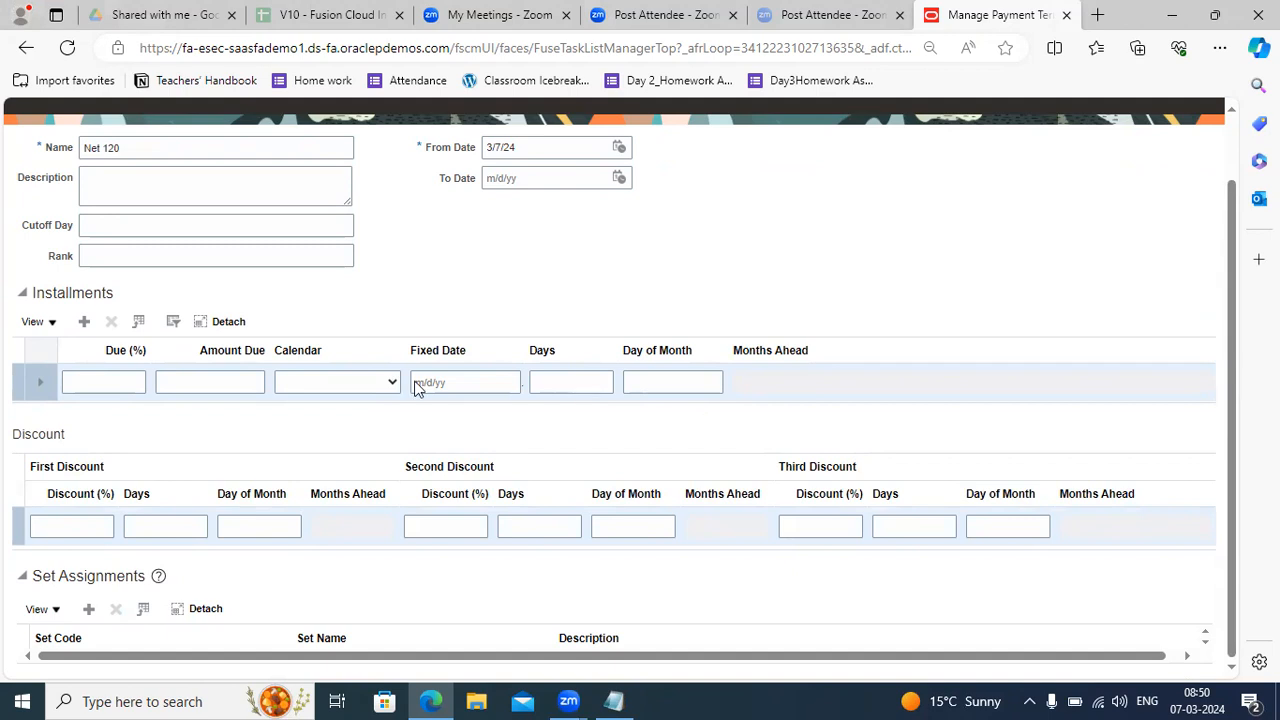
pyautogui.click(116, 385)
pyautogui.write('50')
pyautogui.click(279, 405)
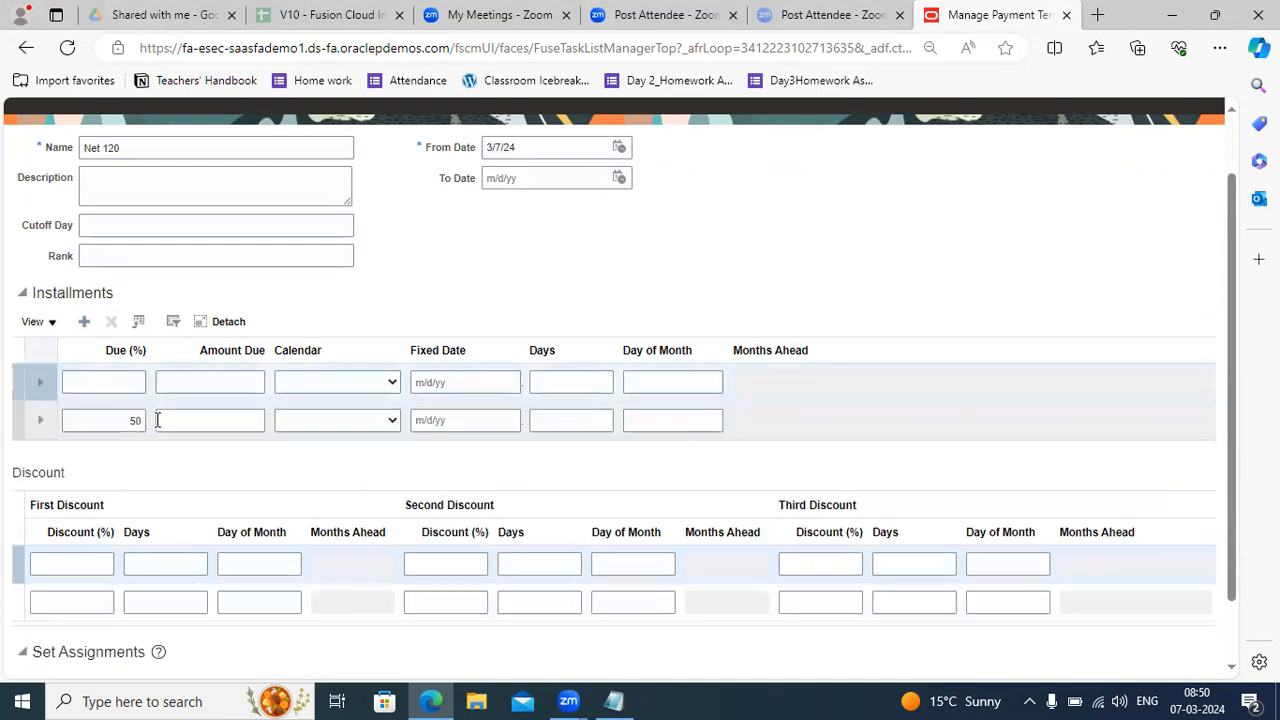
# Add two more installment rows above it, each due 25%.
pyautogui.click(118, 384)
pyautogui.write('25')
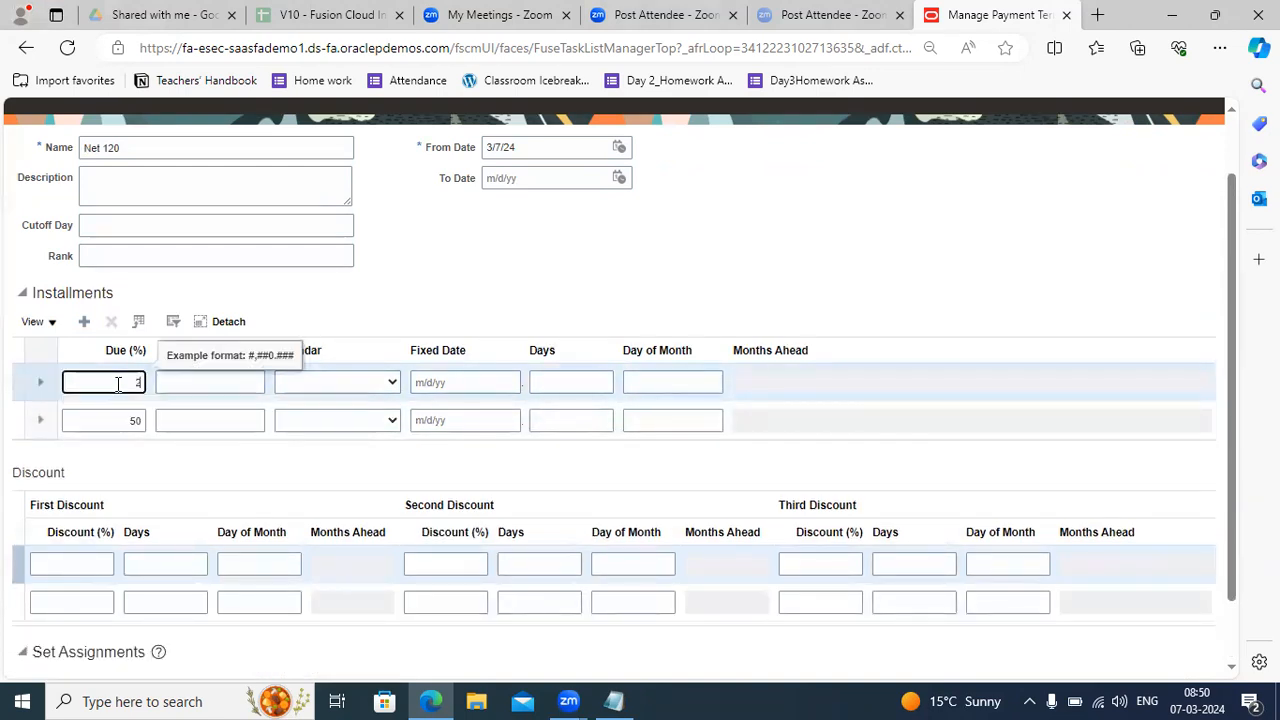
pyautogui.click(85, 322)
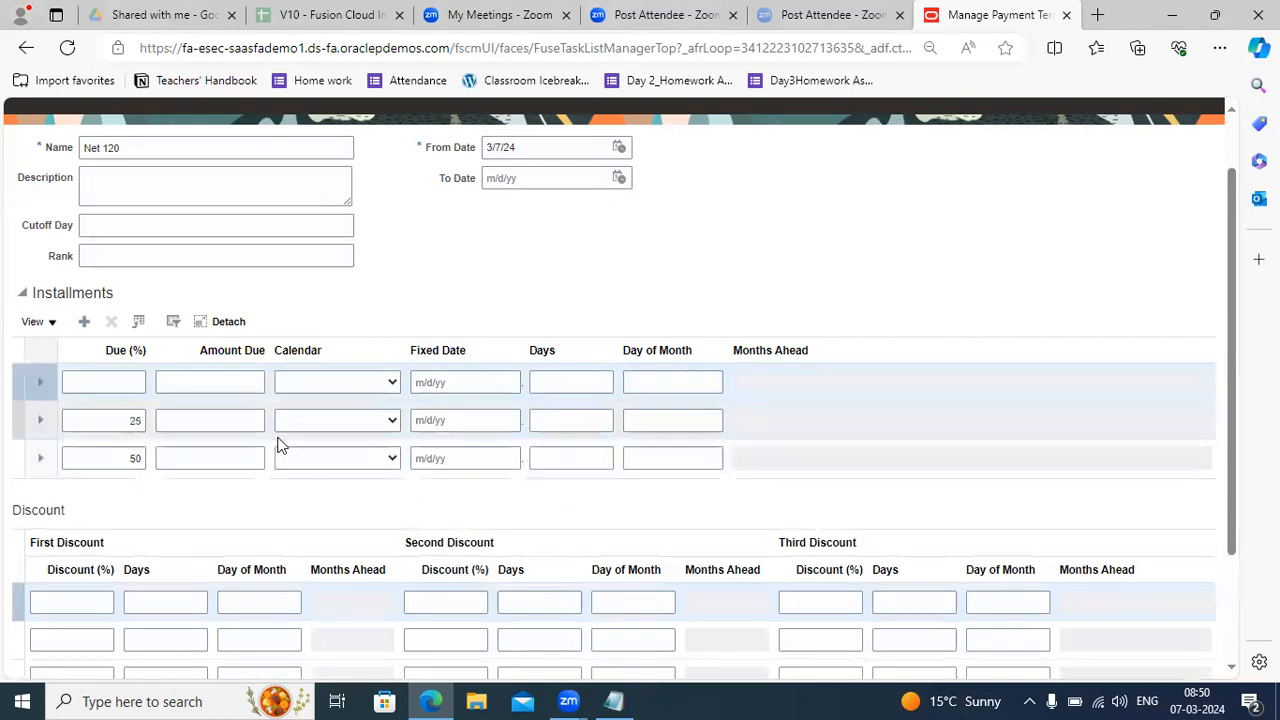
pyautogui.click(110, 381)
pyautogui.write('25')
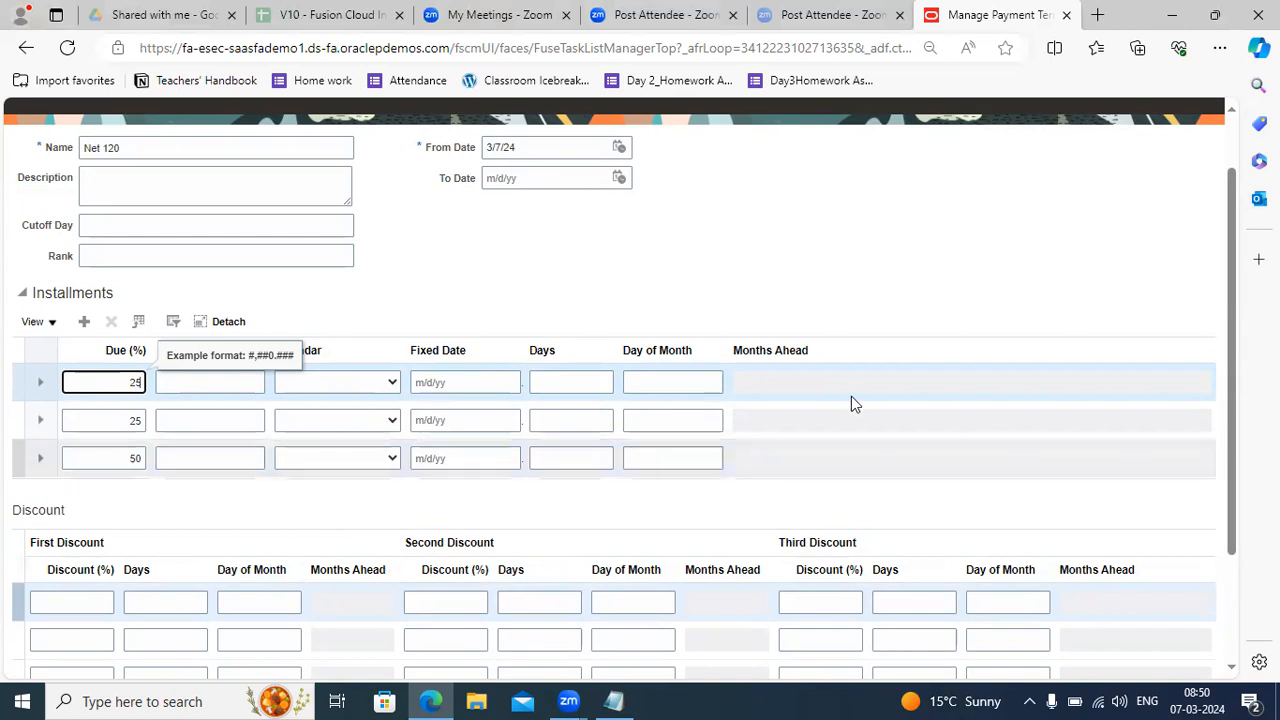
pyautogui.click(737, 284)
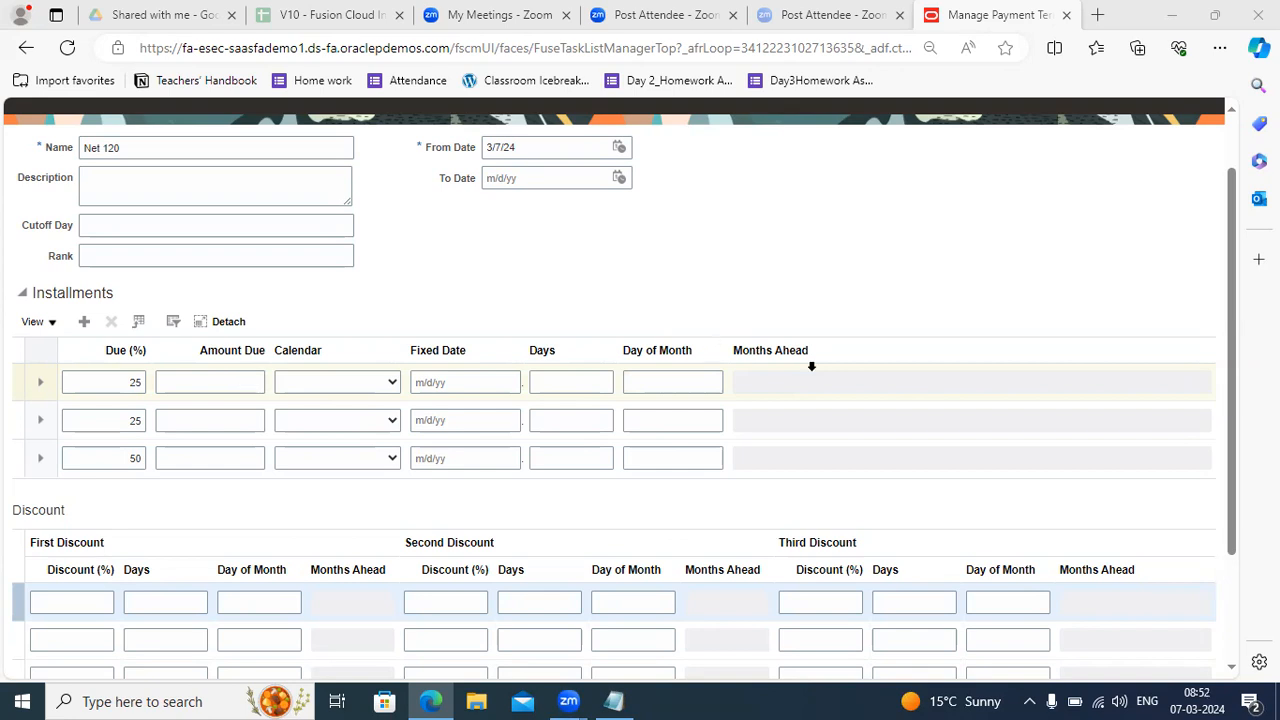
# Set Days to 40 on the 25%, 25% and 50% installment rows, dismissing autofill popups and errors.
pyautogui.click(554, 384)
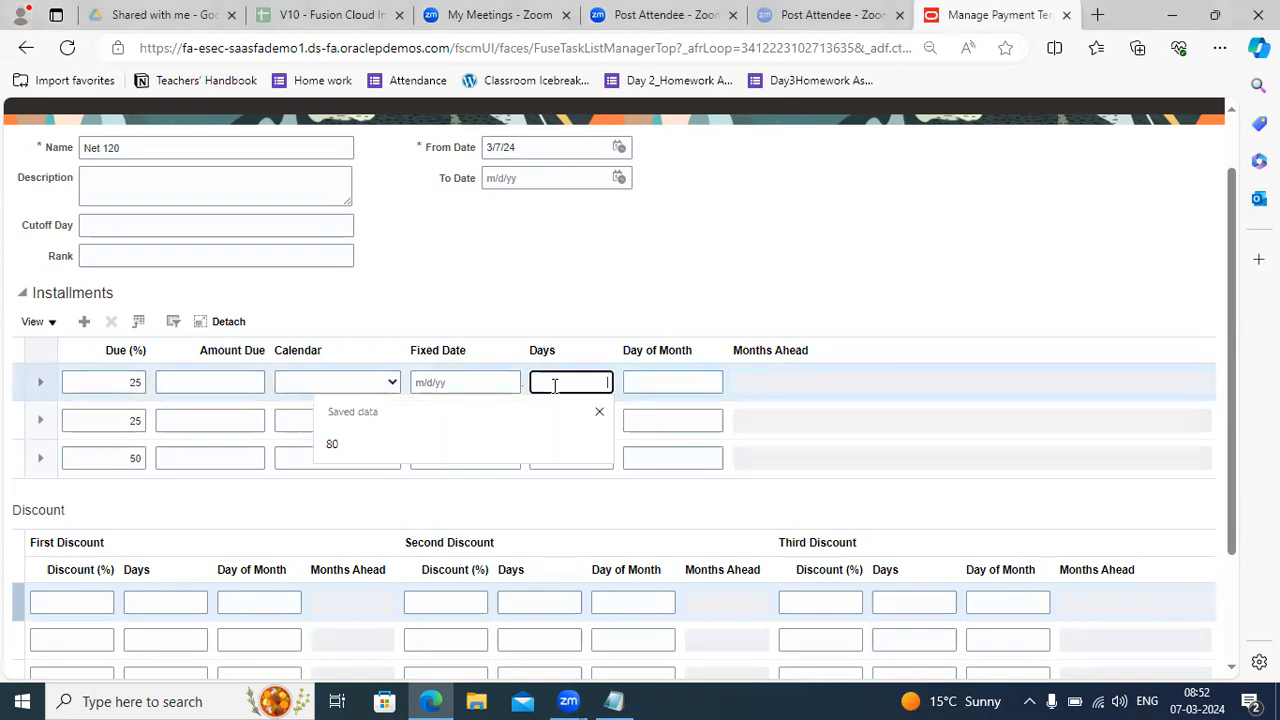
pyautogui.click(599, 413)
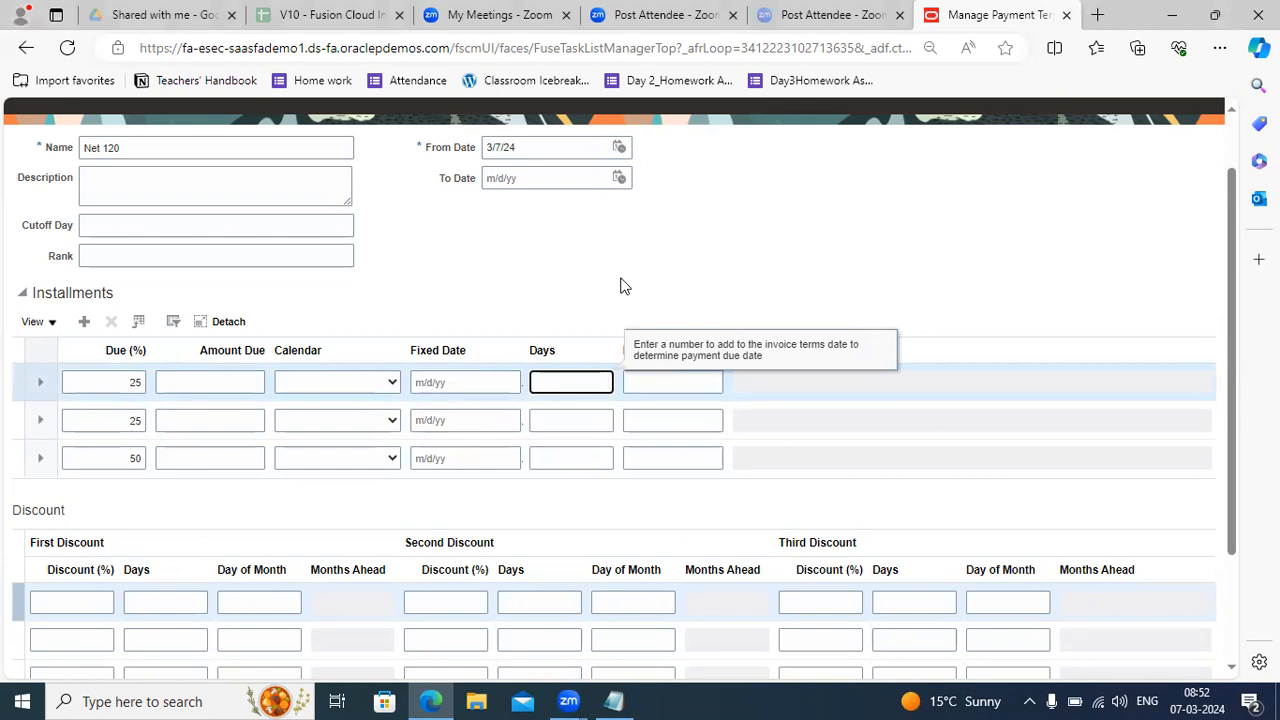
pyautogui.click(588, 457)
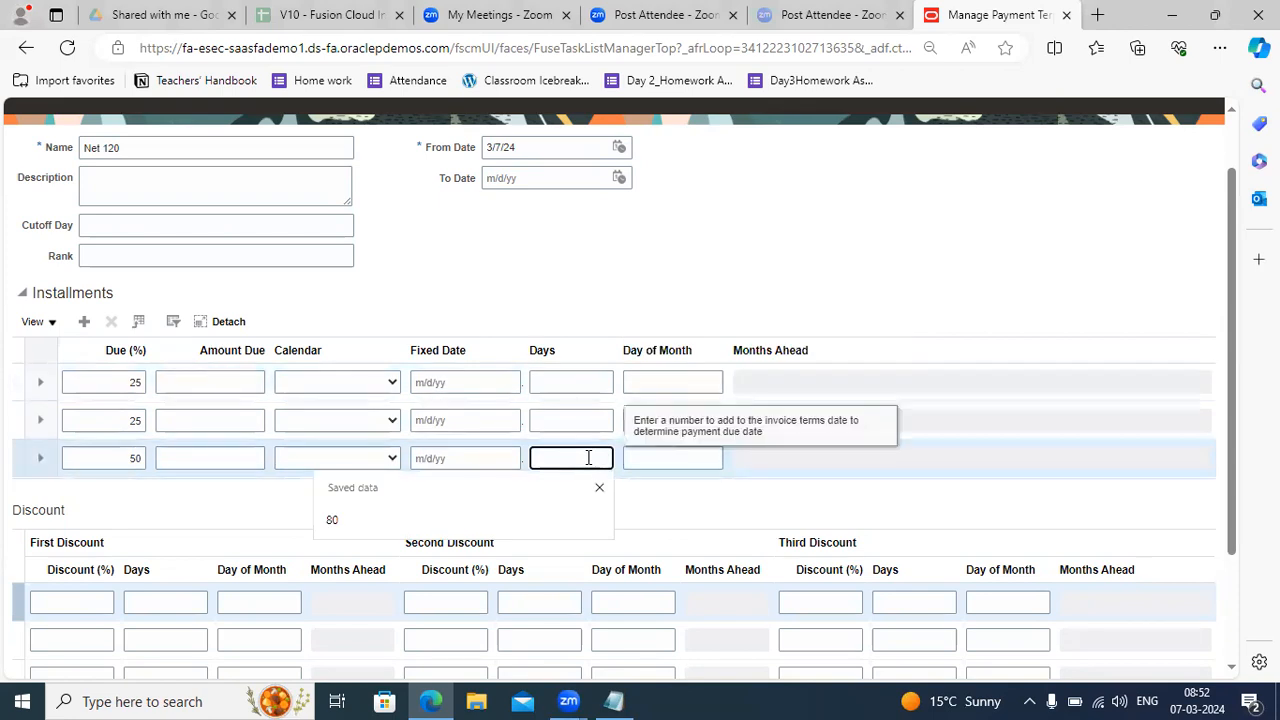
pyautogui.click(599, 488)
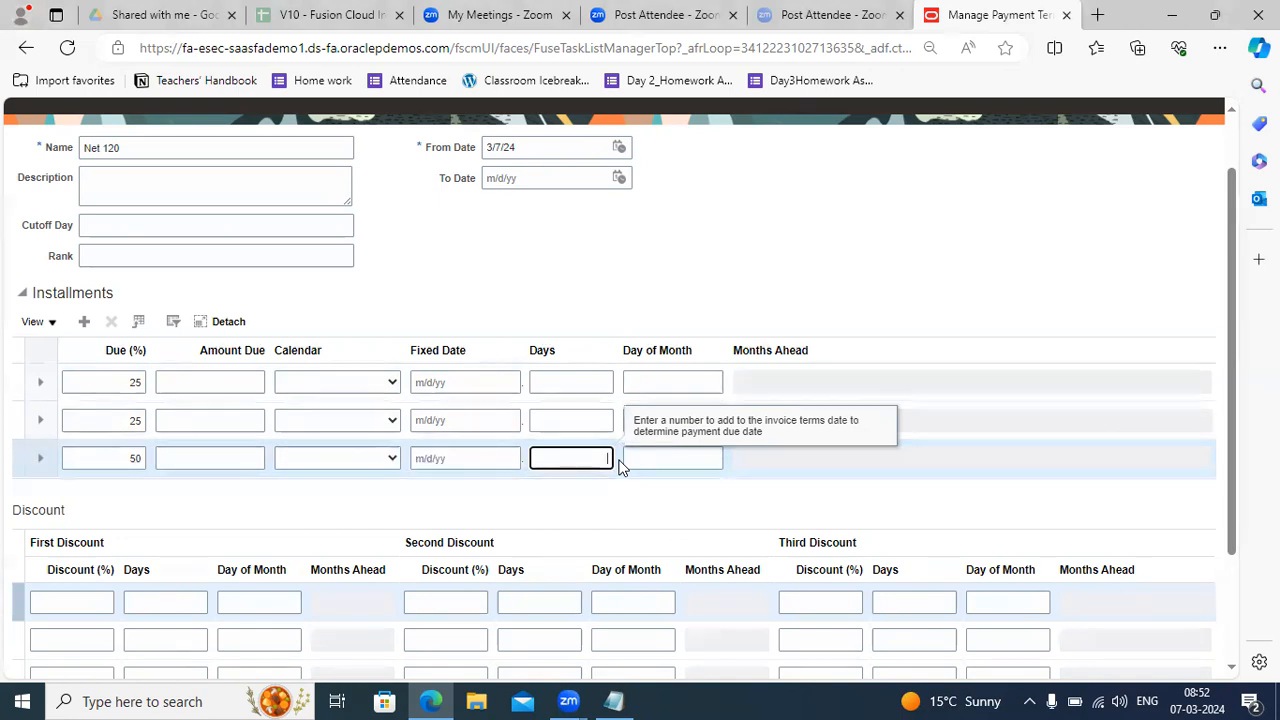
pyautogui.write('40')
pyautogui.click(577, 420)
pyautogui.click(577, 420)
pyautogui.write('40')
pyautogui.click(598, 381)
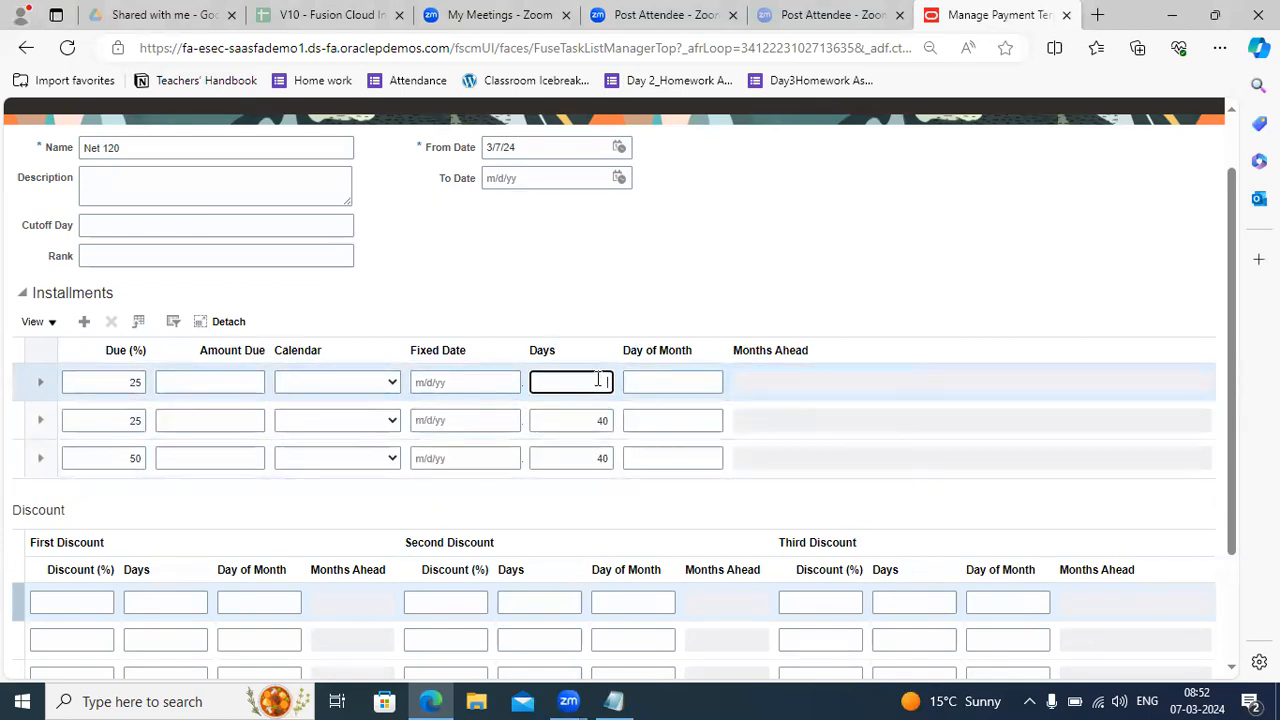
pyautogui.click(598, 381)
pyautogui.write('40')
pyautogui.press('BackSpace')
pyautogui.press('BackSpace')
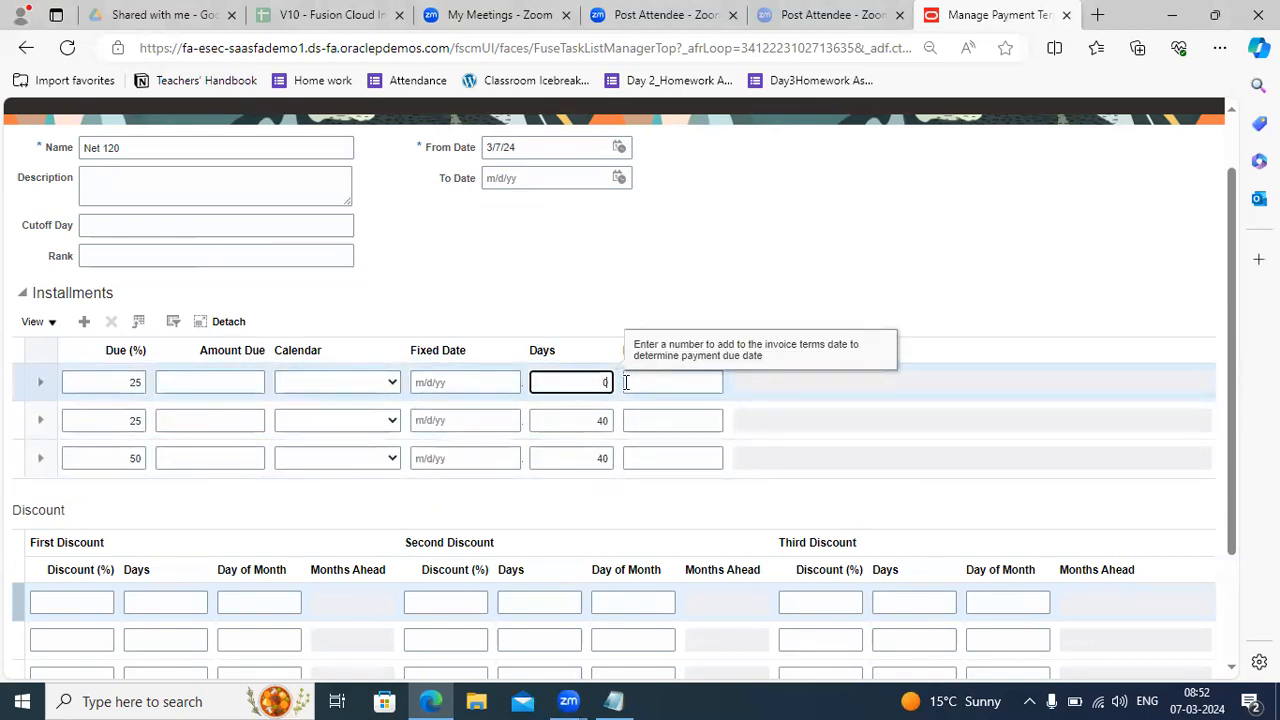
pyautogui.write('40')
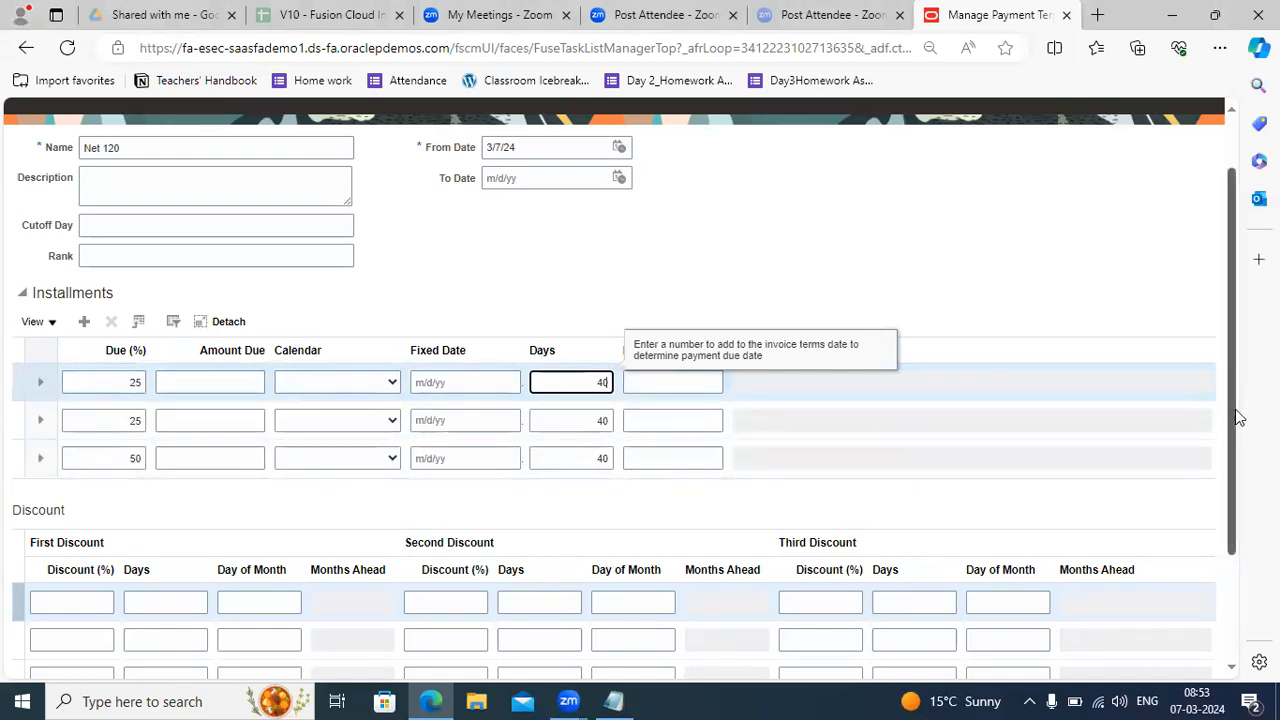
# Add discount rows of 10% at 10 days and 5% at 20 days.
pyautogui.scroll(-2, 1203, 523)
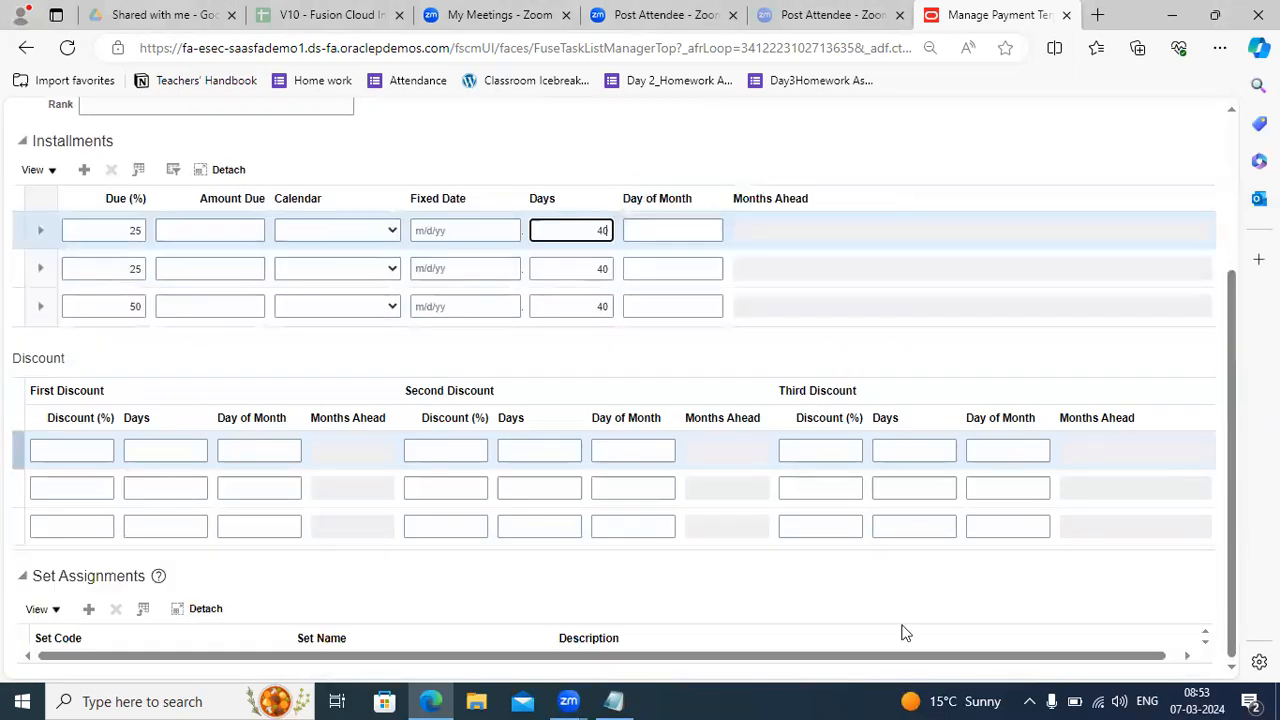
pyautogui.click(80, 451)
pyautogui.write('10')
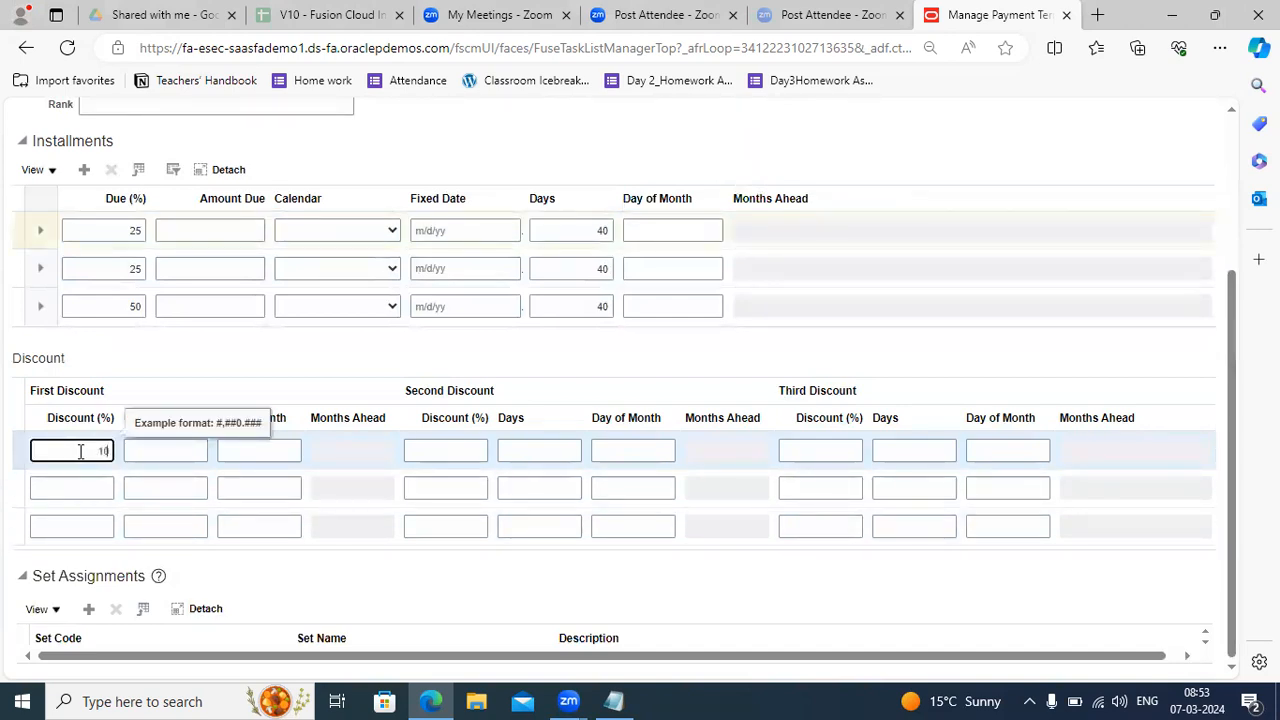
pyautogui.click(159, 451)
pyautogui.write('10')
pyautogui.click(100, 487)
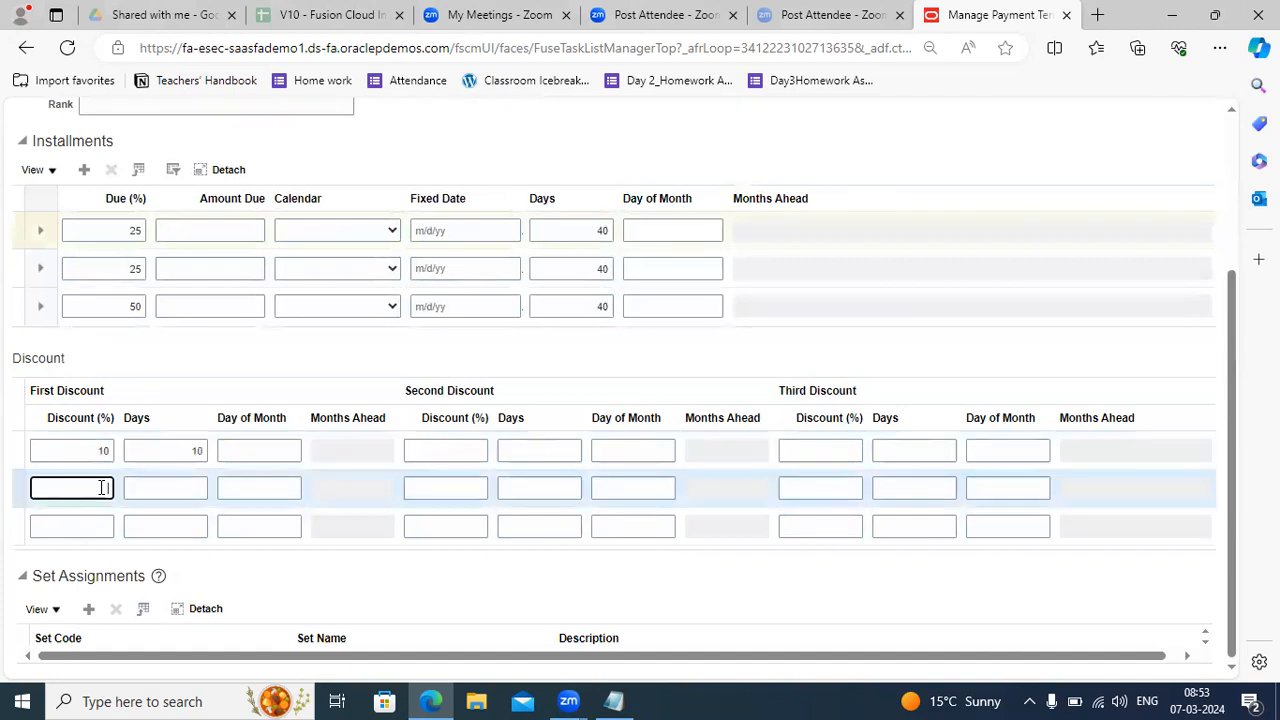
pyautogui.write('5')
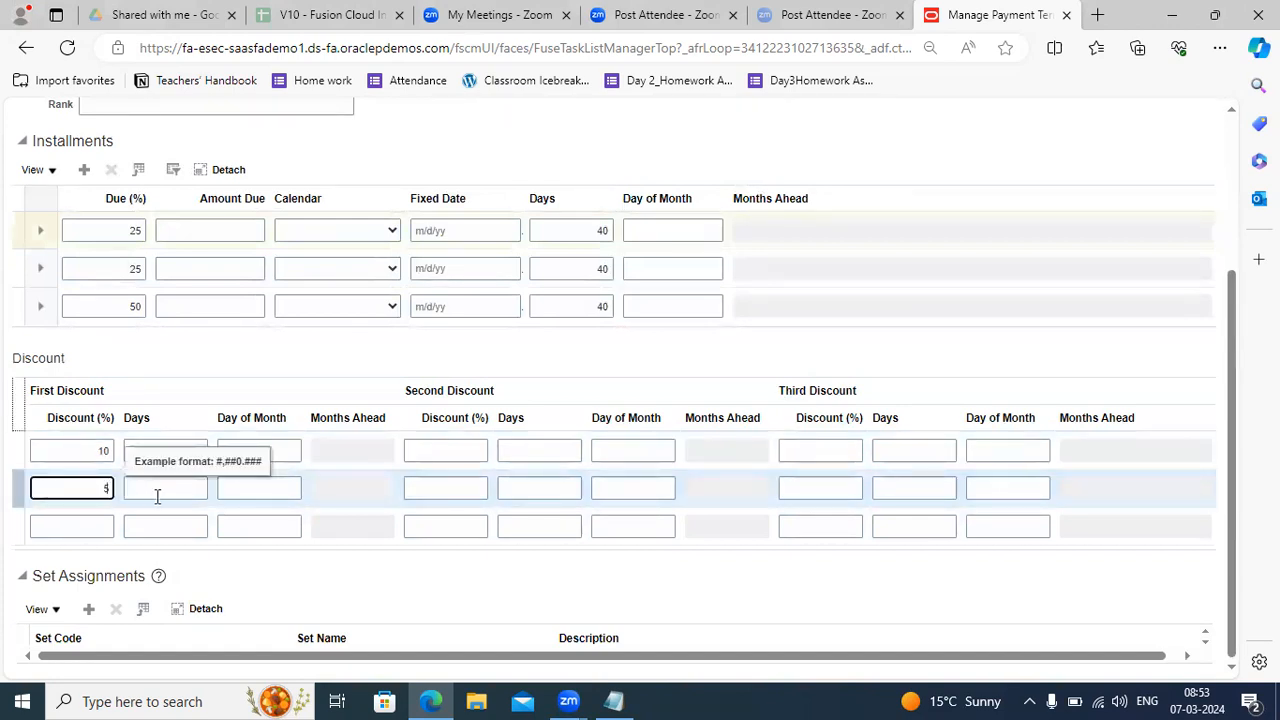
pyautogui.click(157, 497)
pyautogui.write('20')
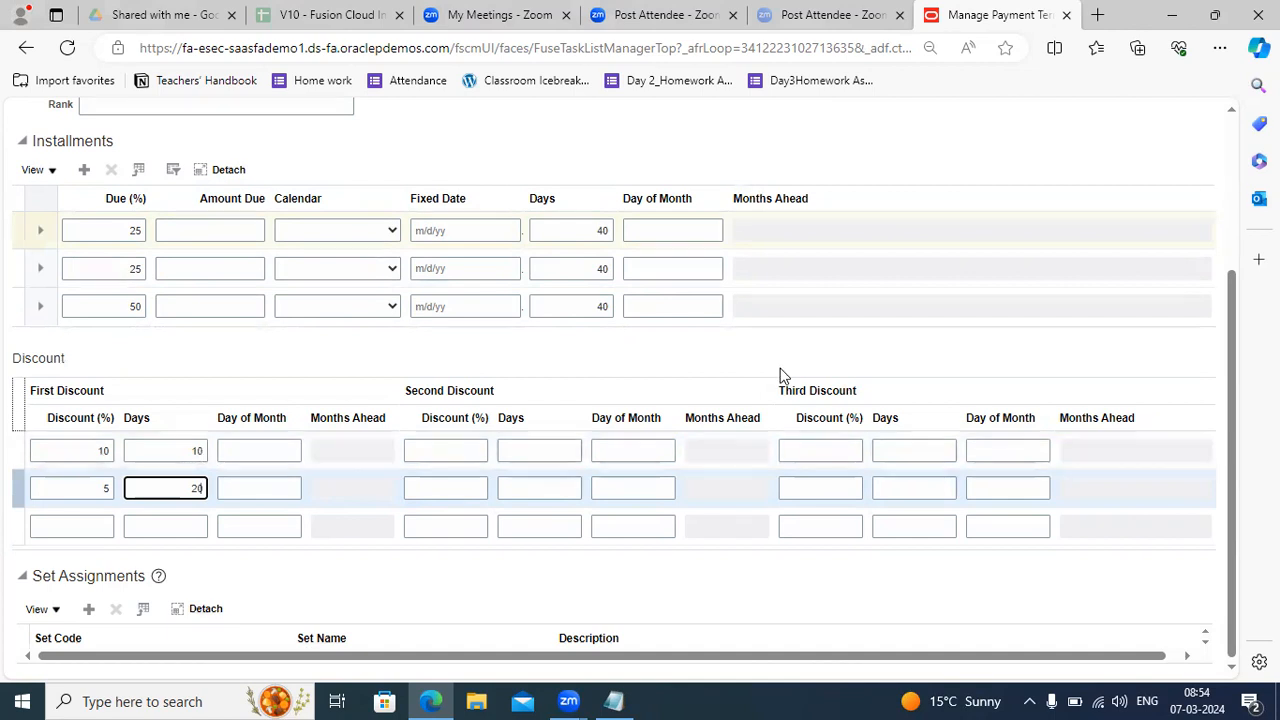
# Cancel the Net 120 payment term without saving and close Manage Payment Terms.
pyautogui.scroll(3, 1238, 372)
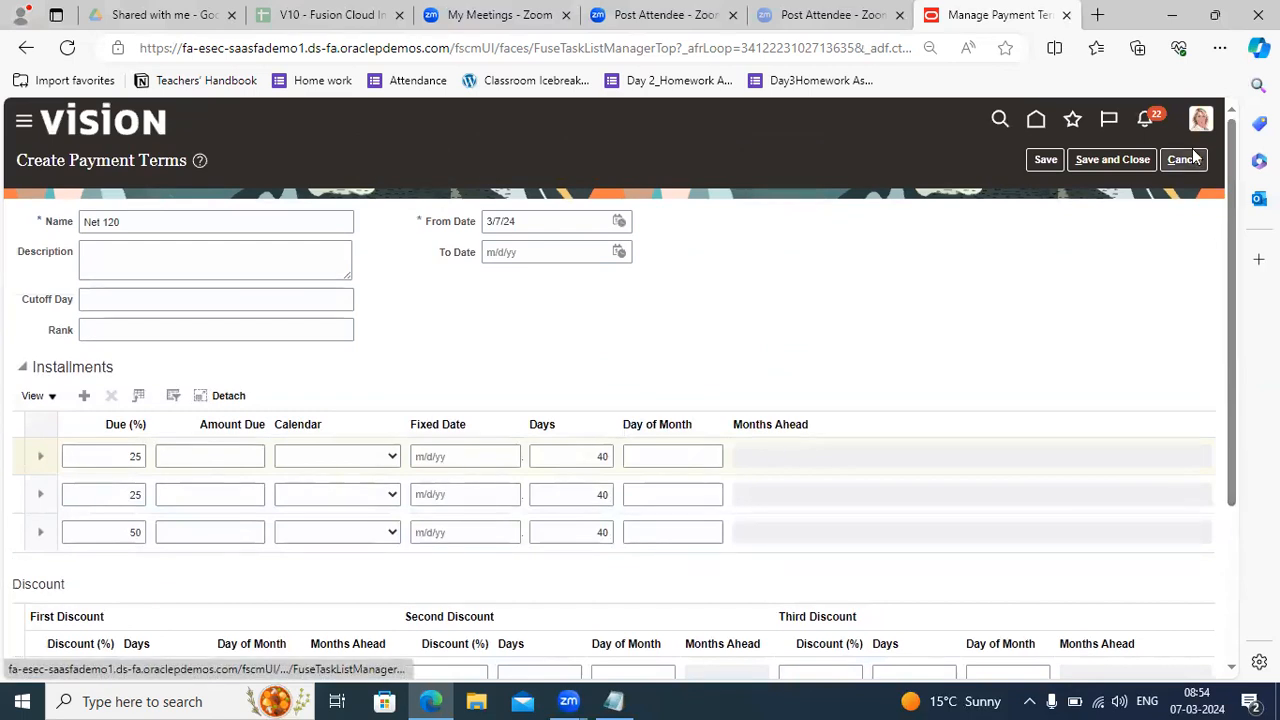
pyautogui.click(1190, 155)
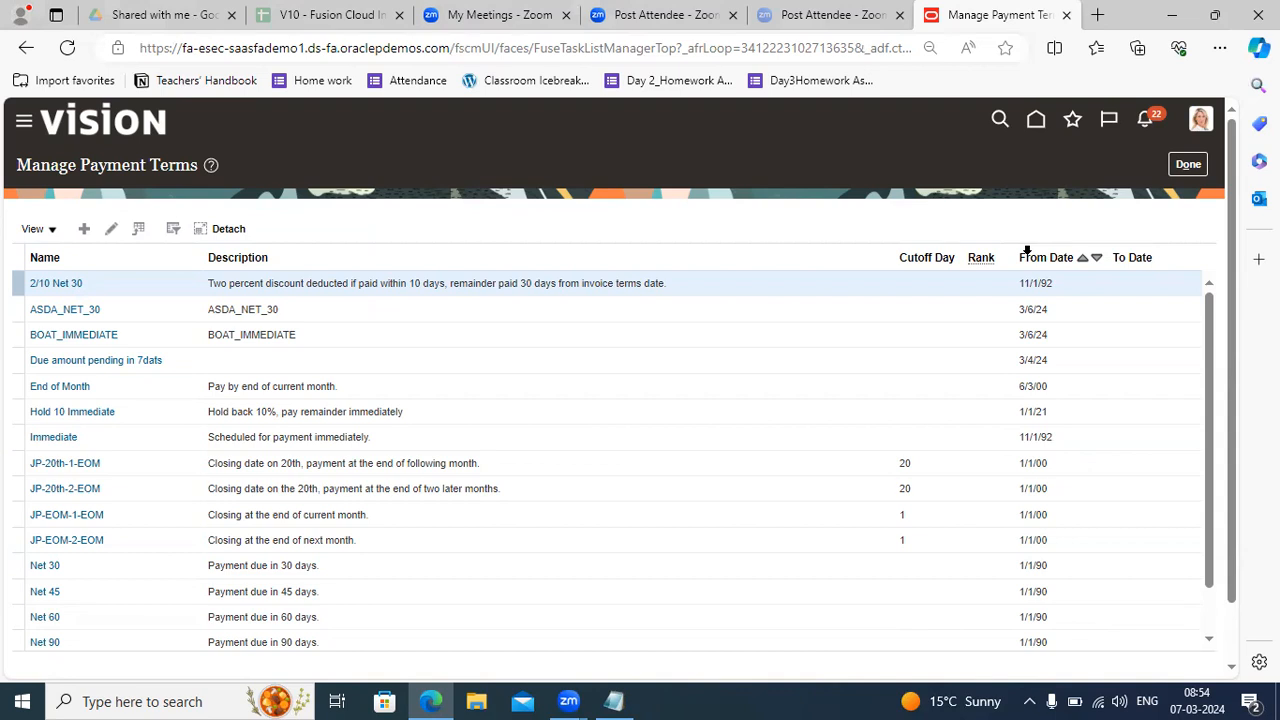
pyautogui.click(1203, 164)
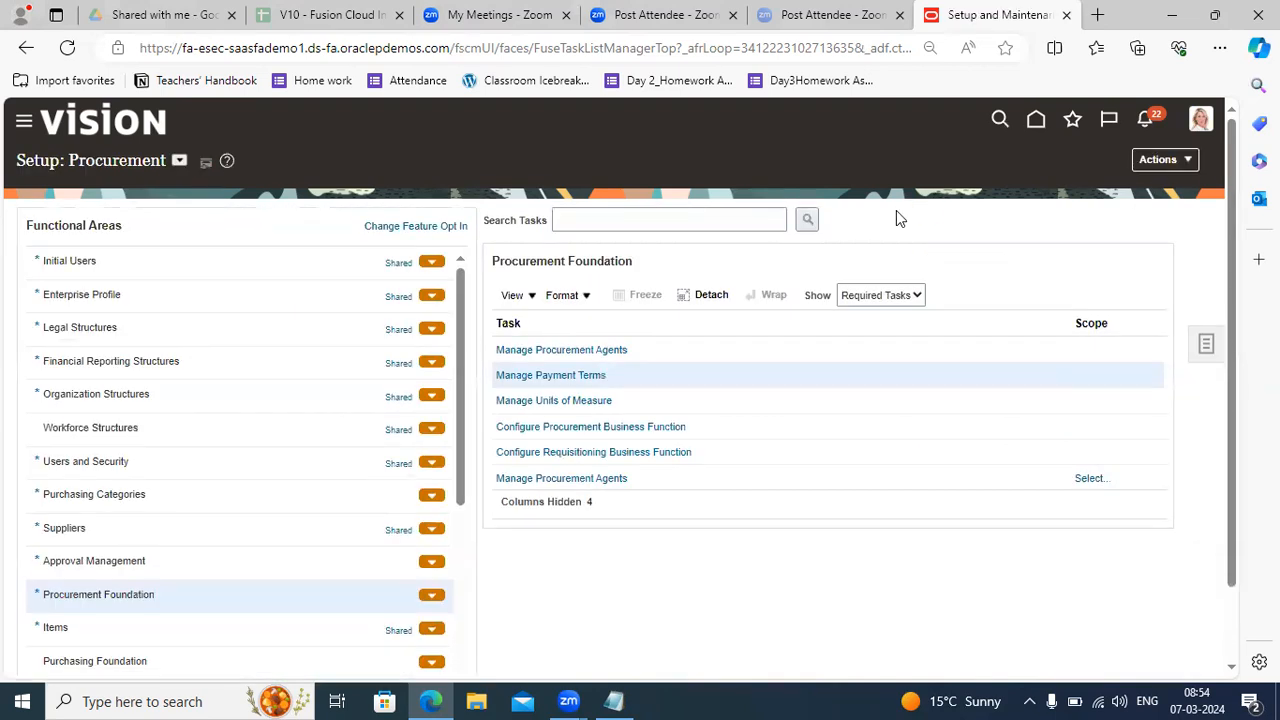
# Show all Procurement Foundation tasks and launch Manage Carriers Lookups.
pyautogui.click(879, 296)
pyautogui.click(879, 318)
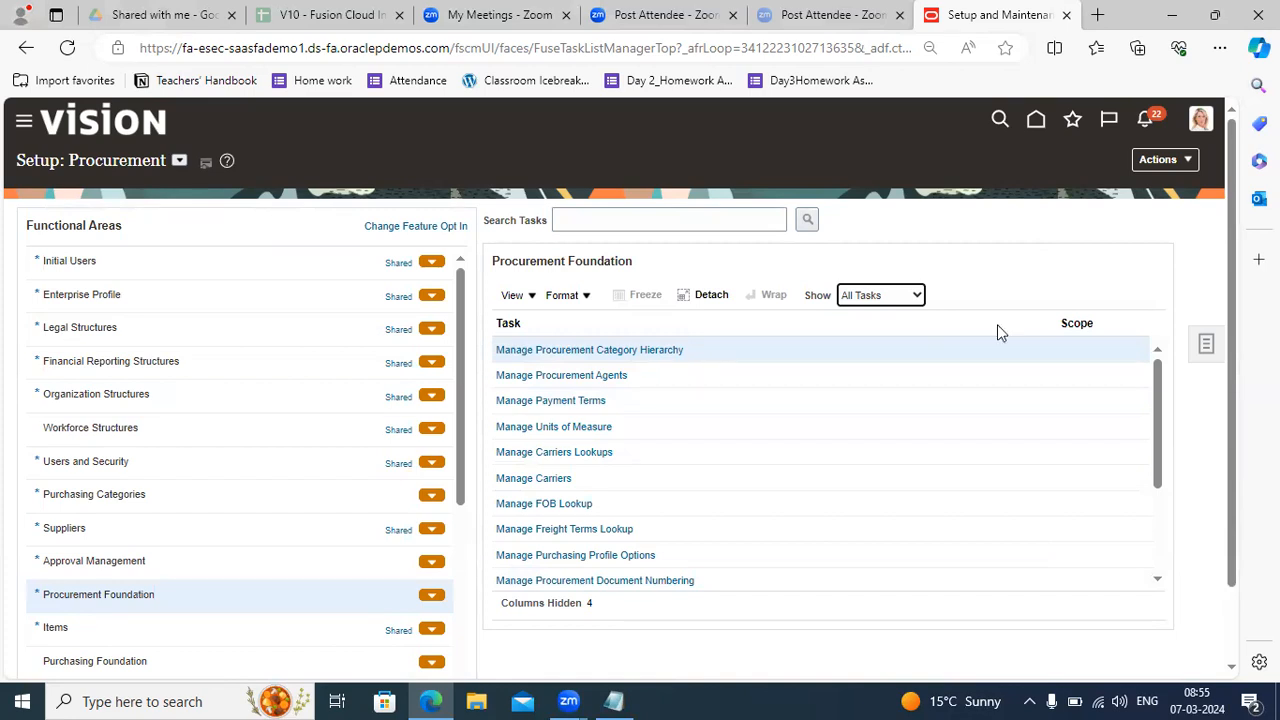
pyautogui.click(577, 453)
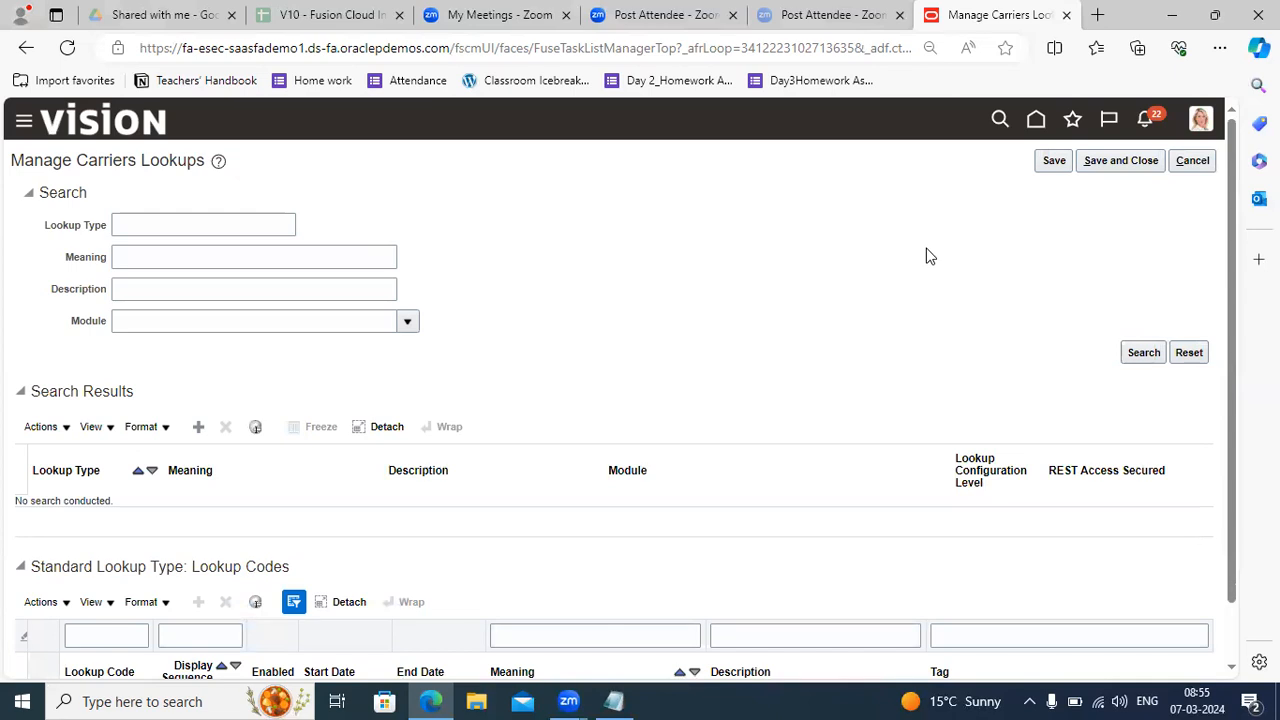
# Clear the old Notepad notes and type the heading SERVICE_LEVEL.
pyautogui.click(616, 701)
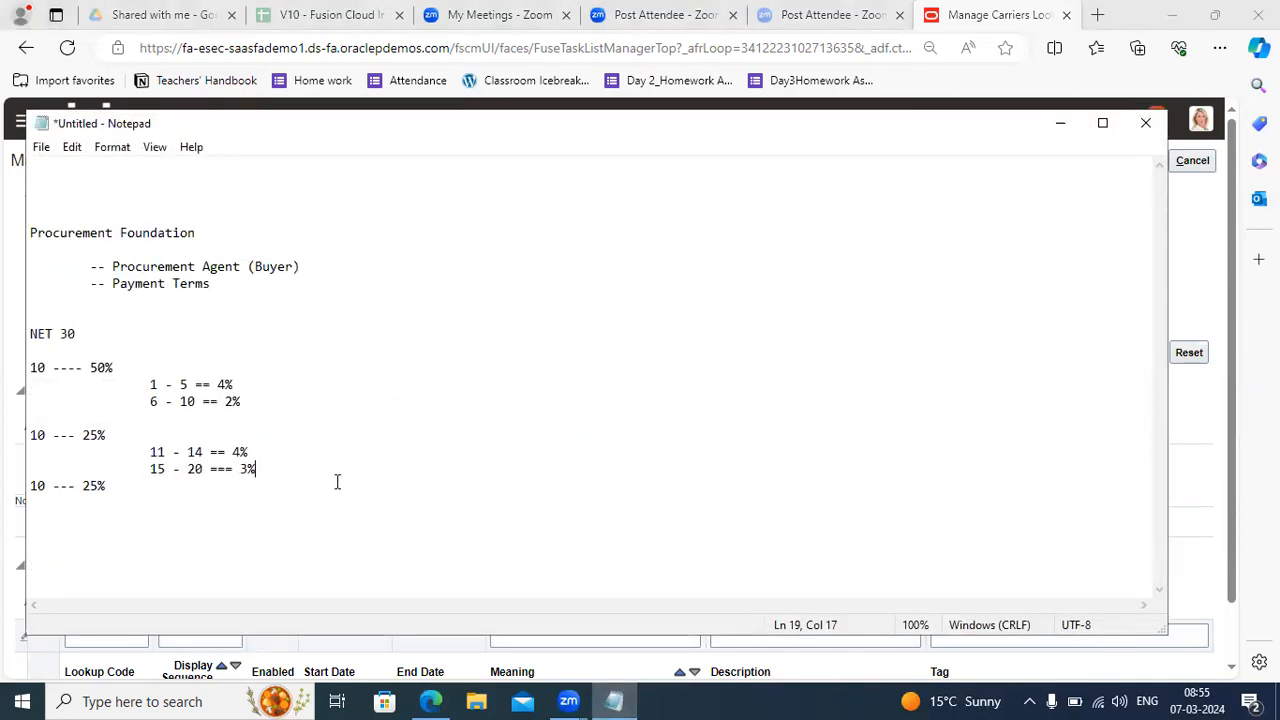
pyautogui.hotkey('ctrl', 'a')
pyautogui.press('Delete')
pyautogui.press('Return')
pyautogui.press('Return')
pyautogui.press('Return')
pyautogui.write('serial')
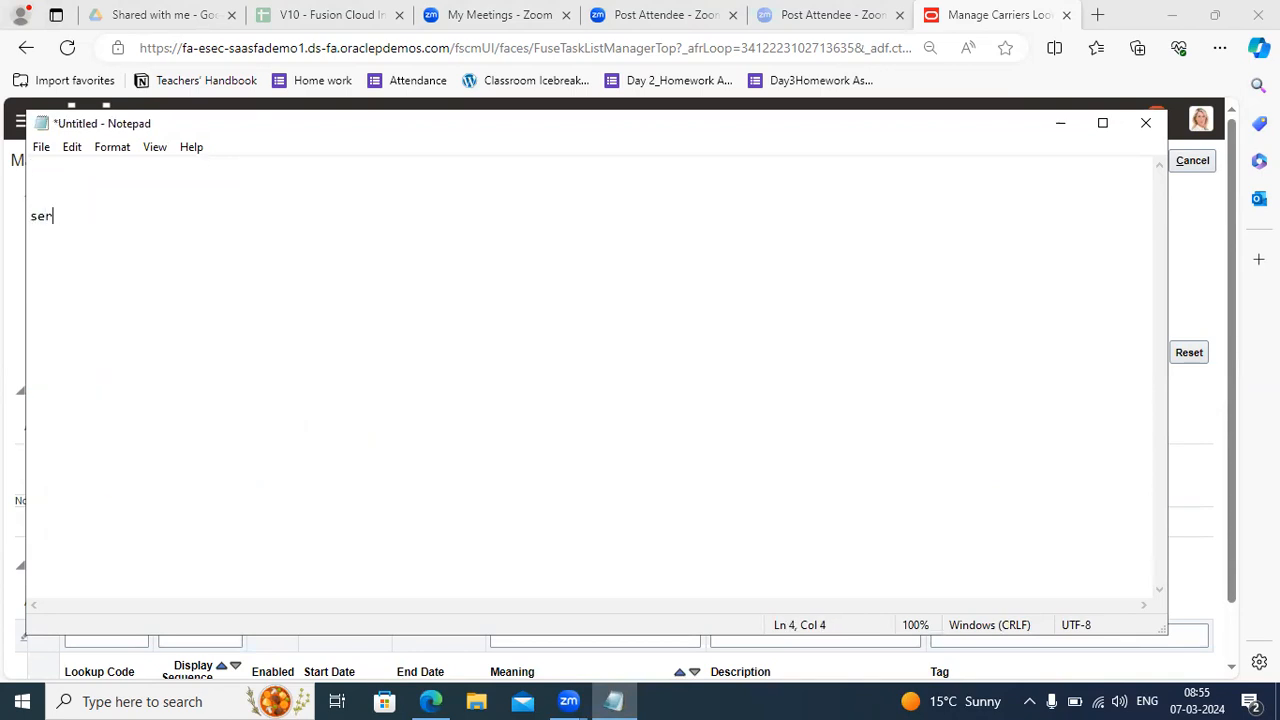
pyautogui.press('BackSpace')
pyautogui.press('BackSpace')
pyautogui.press('BackSpace')
pyautogui.press('BackSpace')
pyautogui.press('BackSpace')
pyautogui.press('BackSpace')
pyautogui.write('SERIAL')
pyautogui.press('BackSpace')
pyautogui.press('BackSpace')
pyautogui.press('BackSpace')
pyautogui.write('VICE_LEVEL')
# Add MODE_OF_TRANSPORT below SERVICE_LEVEL and minimize Notepad.
pyautogui.press('Return')
pyautogui.press('Return')
pyautogui.write('MODE')
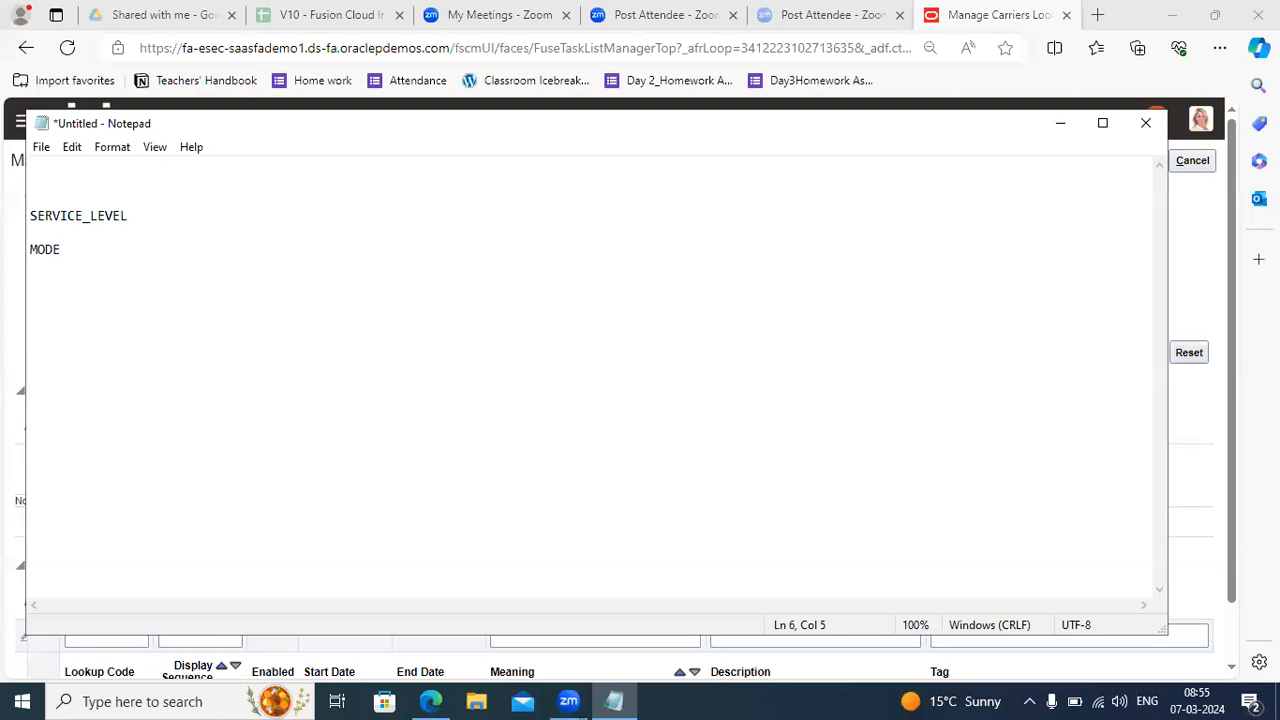
pyautogui.write('_OF_TRANSPORT')
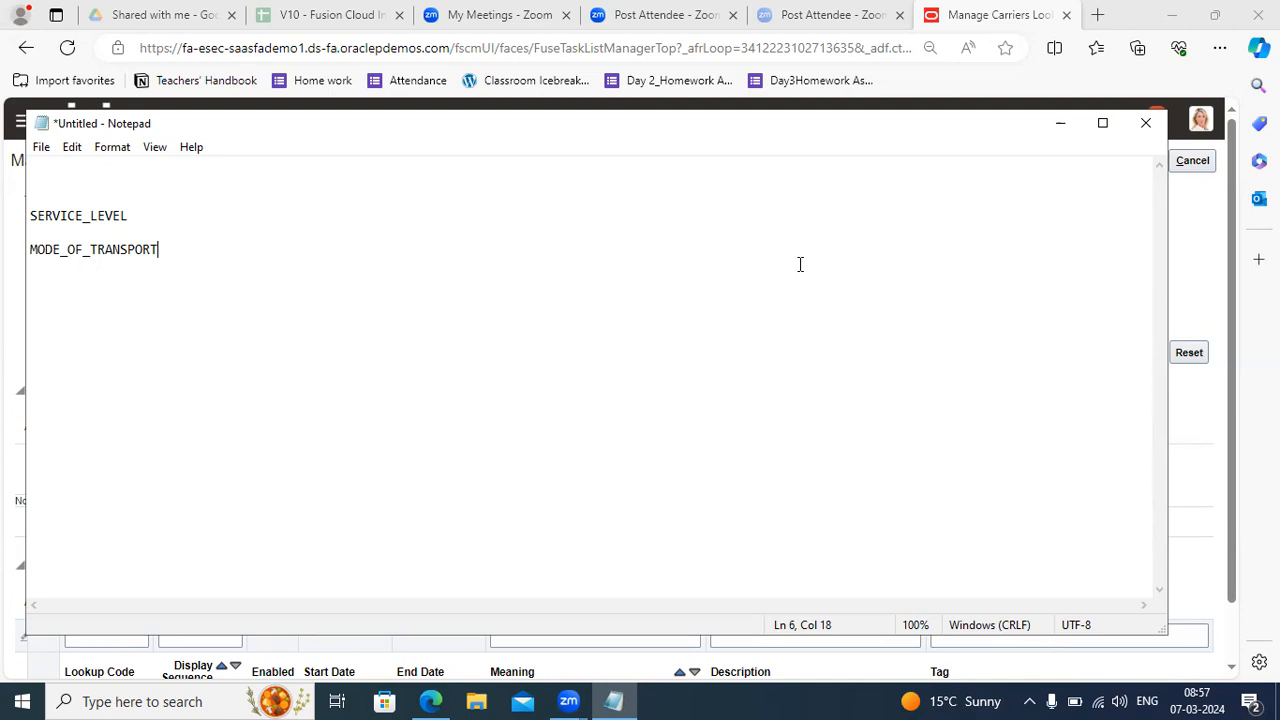
pyautogui.click(1061, 125)
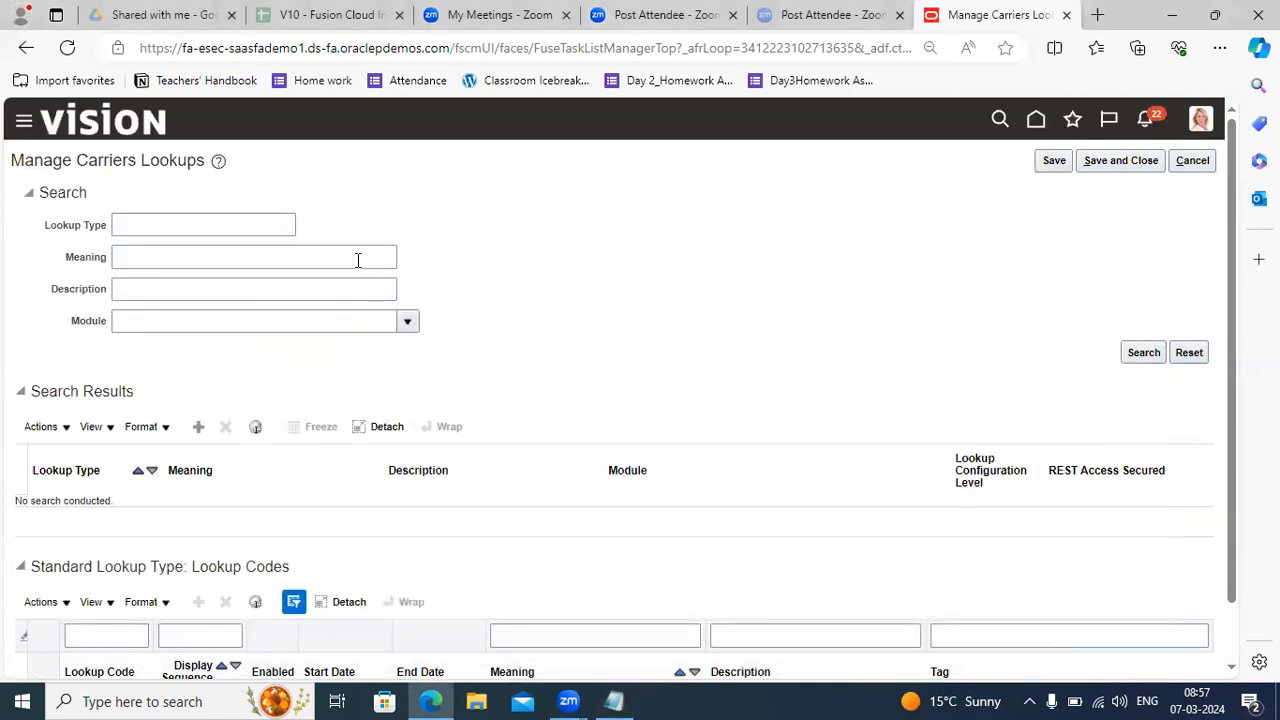
# Search lookup types by Meaning %SERVICE% to find WSH_SERVICE_LEVELS.
pyautogui.click(163, 259)
pyautogui.write('%SER')
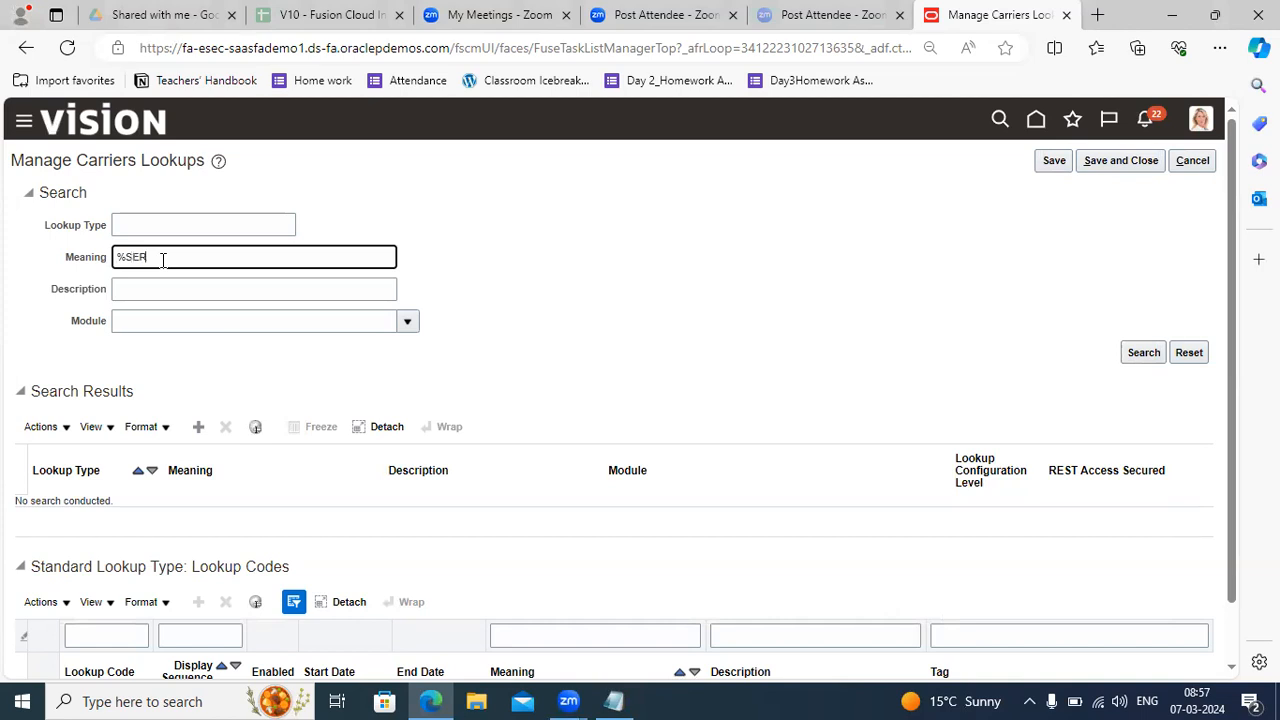
pyautogui.write('VICE%')
pyautogui.press('Return')
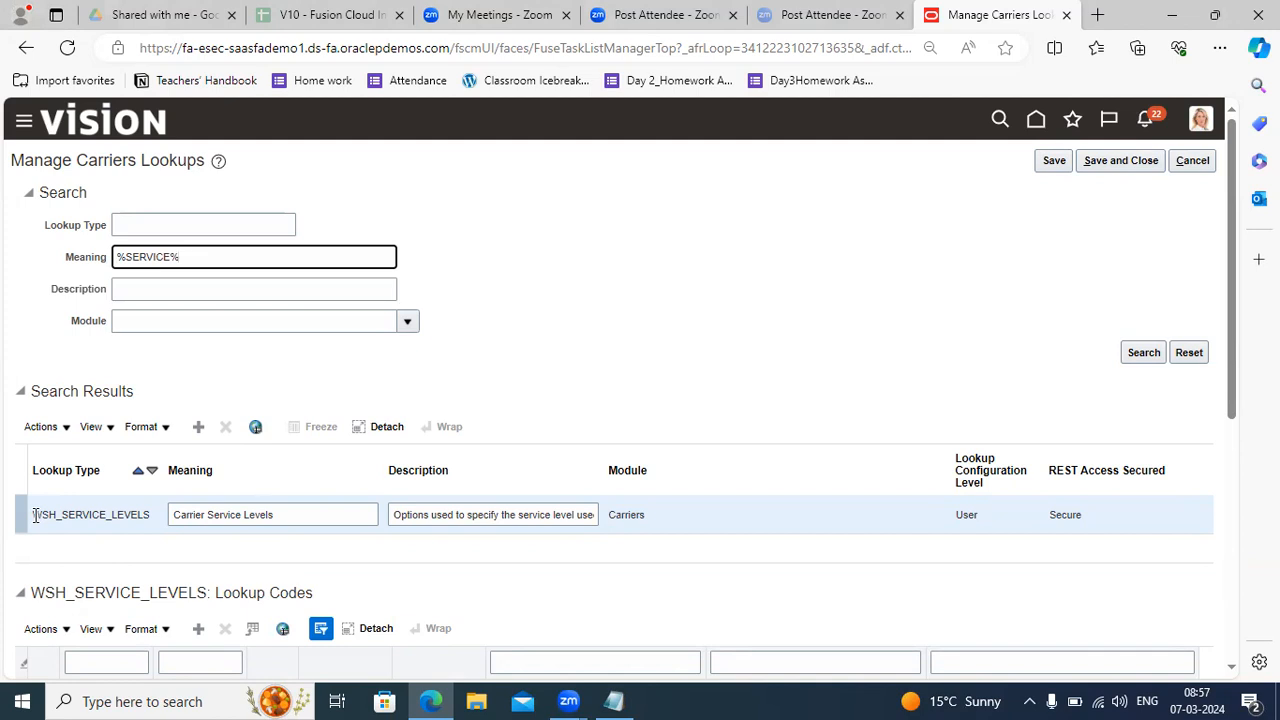
# Copy WSH_SERVICE_LEVELS onto a new line in the Notepad notes, then minimize Notepad.
pyautogui.moveTo(33, 515); pyautogui.dragTo(165, 527)
pyautogui.hotkey('ctrl', 'c')
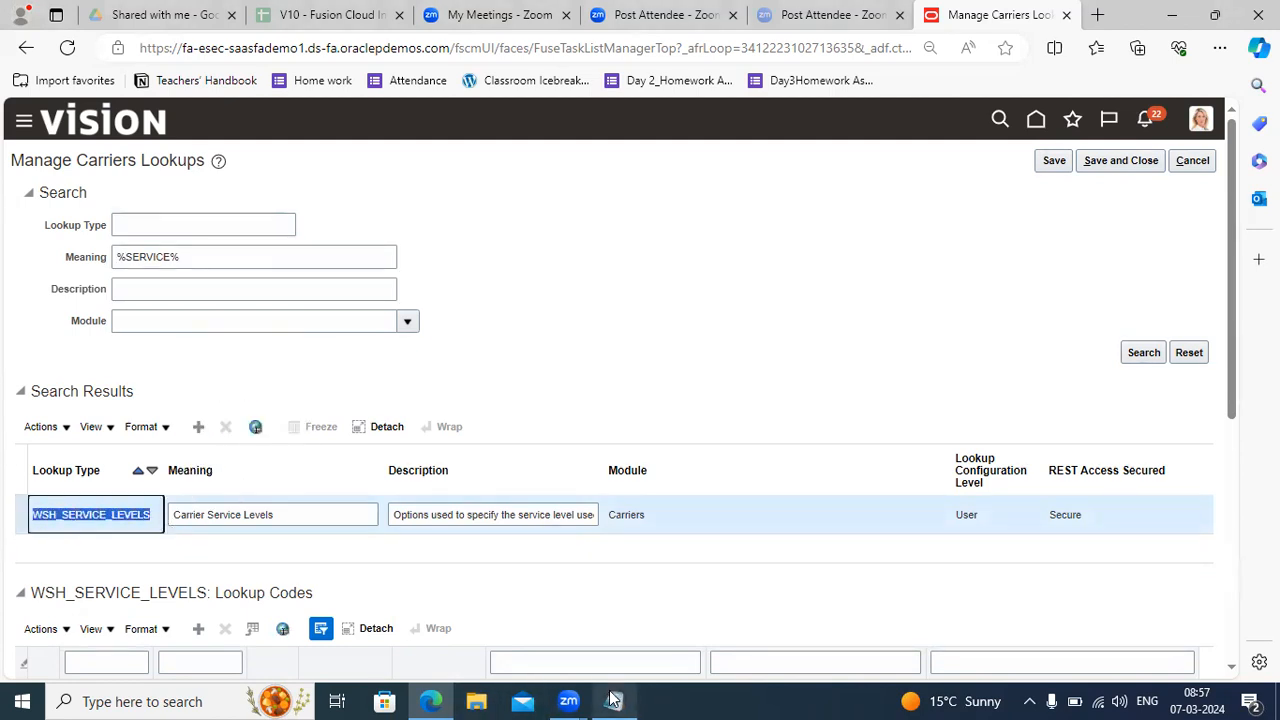
pyautogui.click(614, 701)
pyautogui.press('Return')
pyautogui.press('Return')
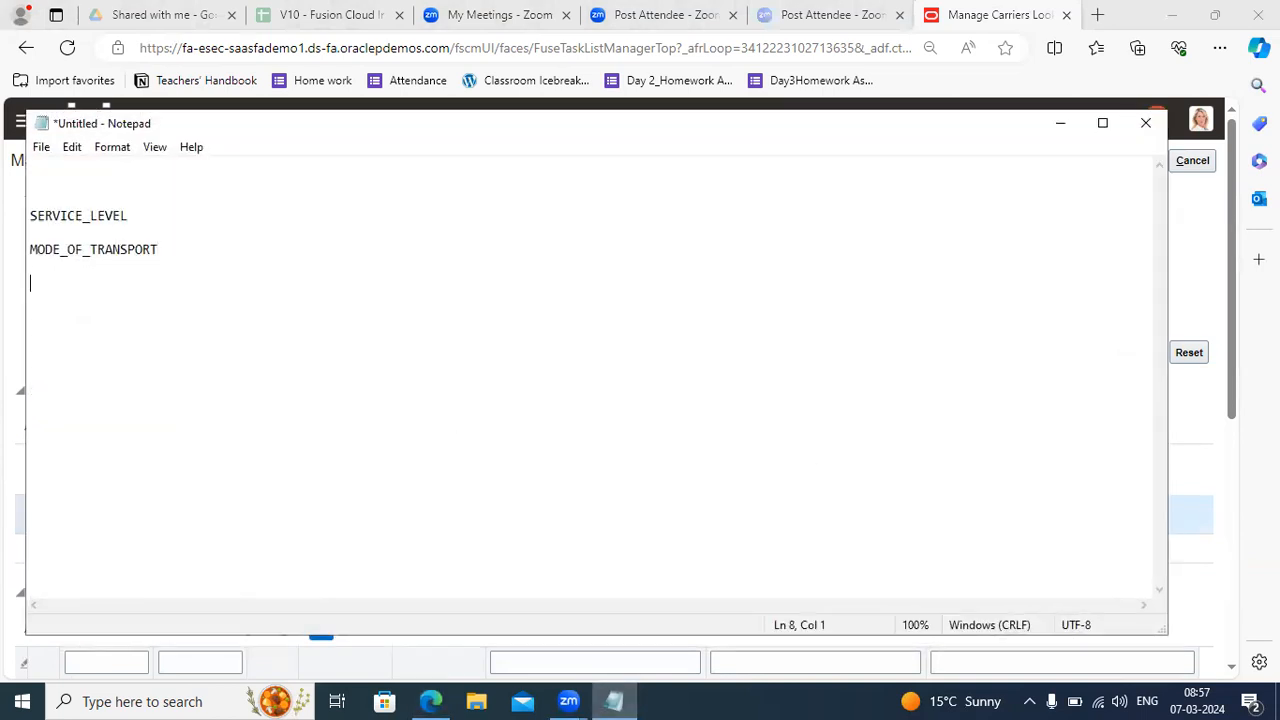
pyautogui.hotkey('ctrl', 'v')
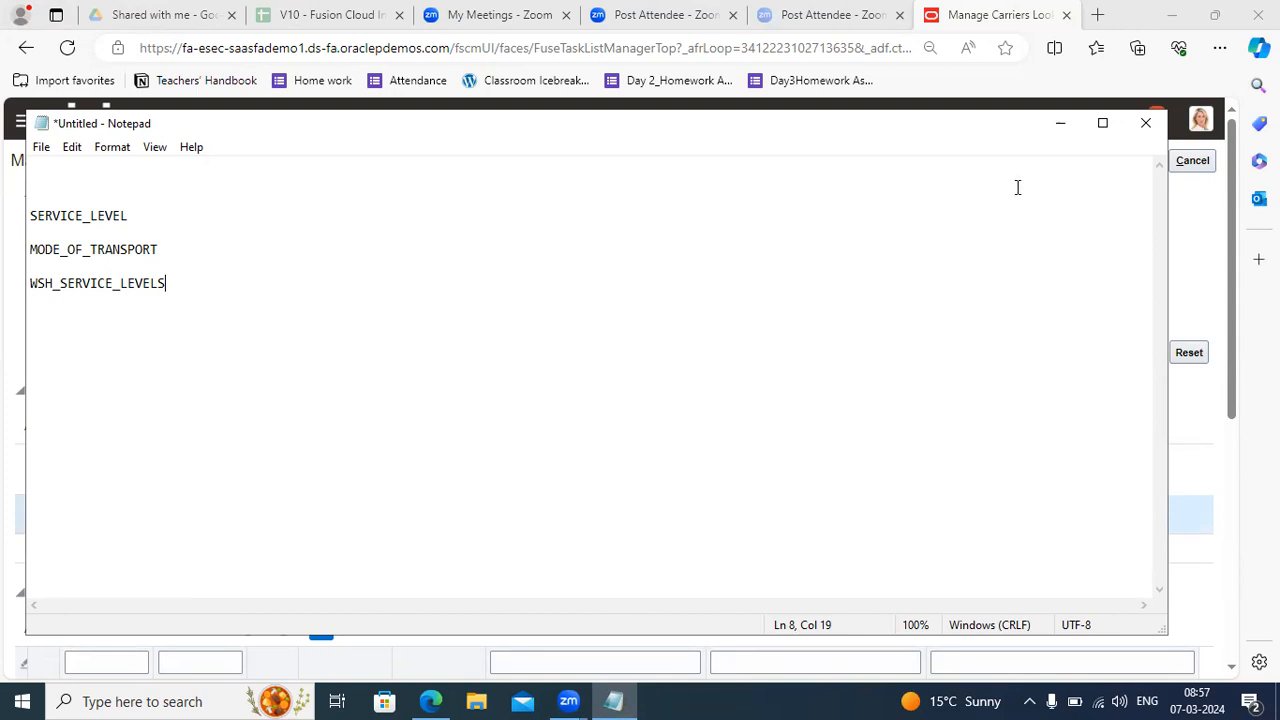
pyautogui.click(1060, 124)
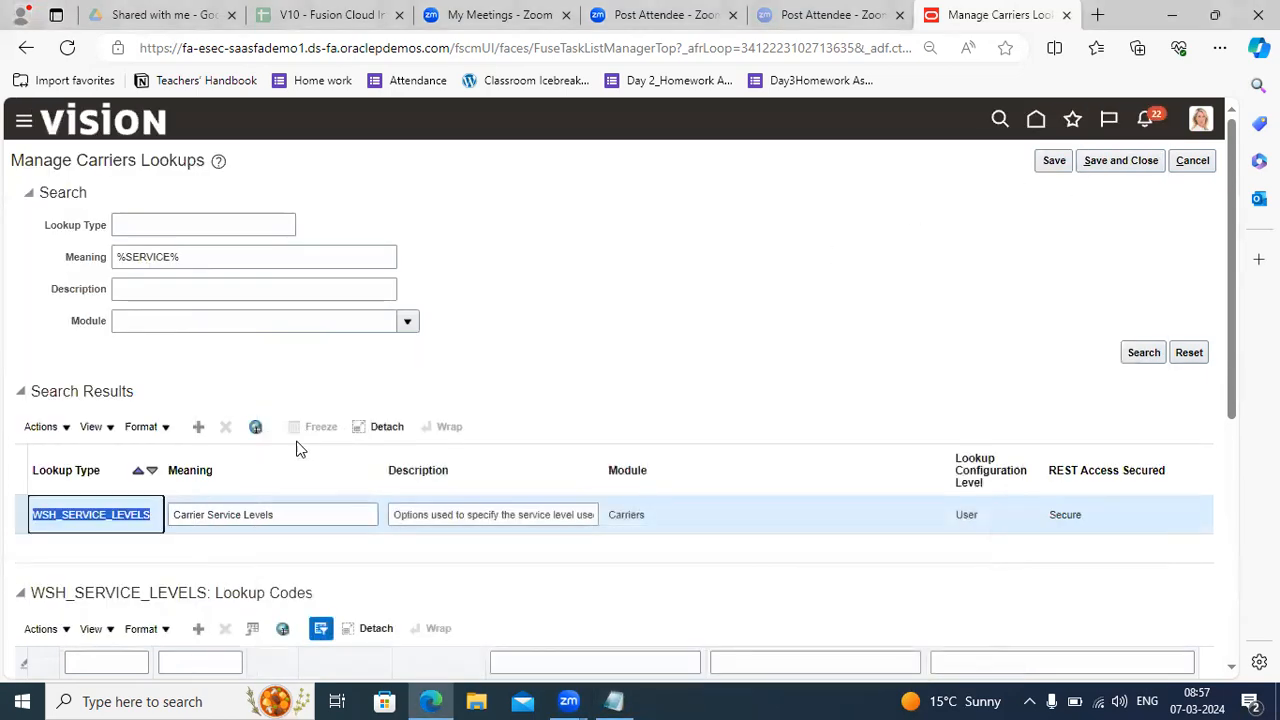
# Add a full stop after 'carriers' at the end of the WSH_SERVICE_LEVELS description.
pyautogui.click(400, 514)
pyautogui.press('Right')
pyautogui.press('Right')
pyautogui.press('Right')
pyautogui.press('Right')
pyautogui.press('Right')
pyautogui.press('Right')
pyautogui.press('Right')
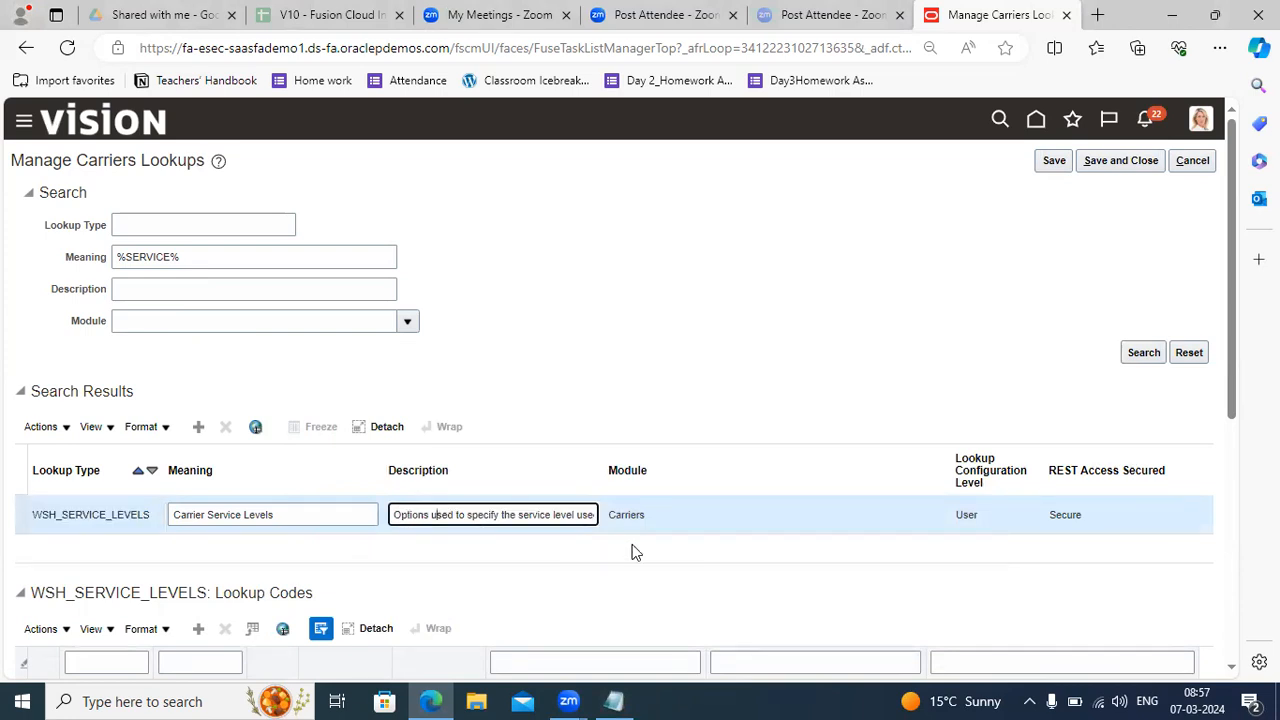
pyautogui.press('Right')
pyautogui.press('Right')
pyautogui.press('Right')
pyautogui.press('Right')
pyautogui.press('Right')
pyautogui.press('Right')
pyautogui.press('Right')
pyautogui.press('Right')
pyautogui.press('Right')
pyautogui.press('Right')
pyautogui.press('Right')
pyautogui.press('Right')
pyautogui.press('Right')
pyautogui.press('Right')
pyautogui.press('Right')
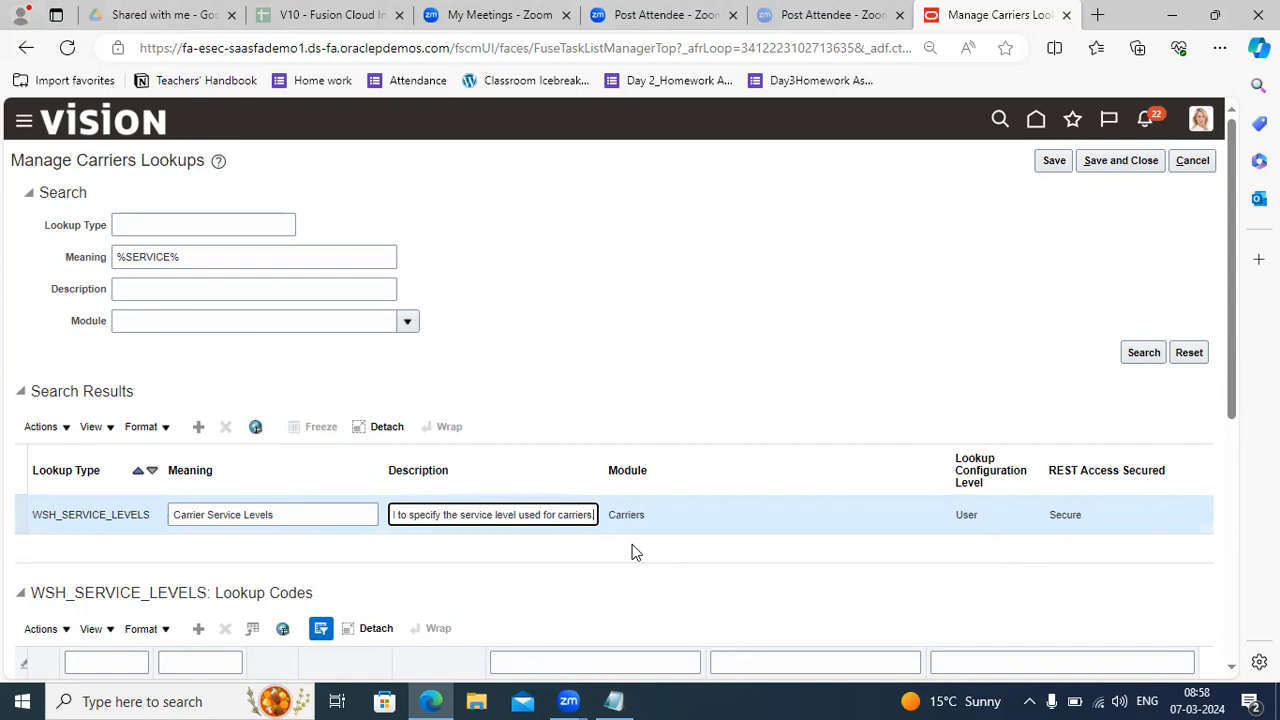
pyautogui.moveTo(1237, 373); pyautogui.dragTo(1234, 505)
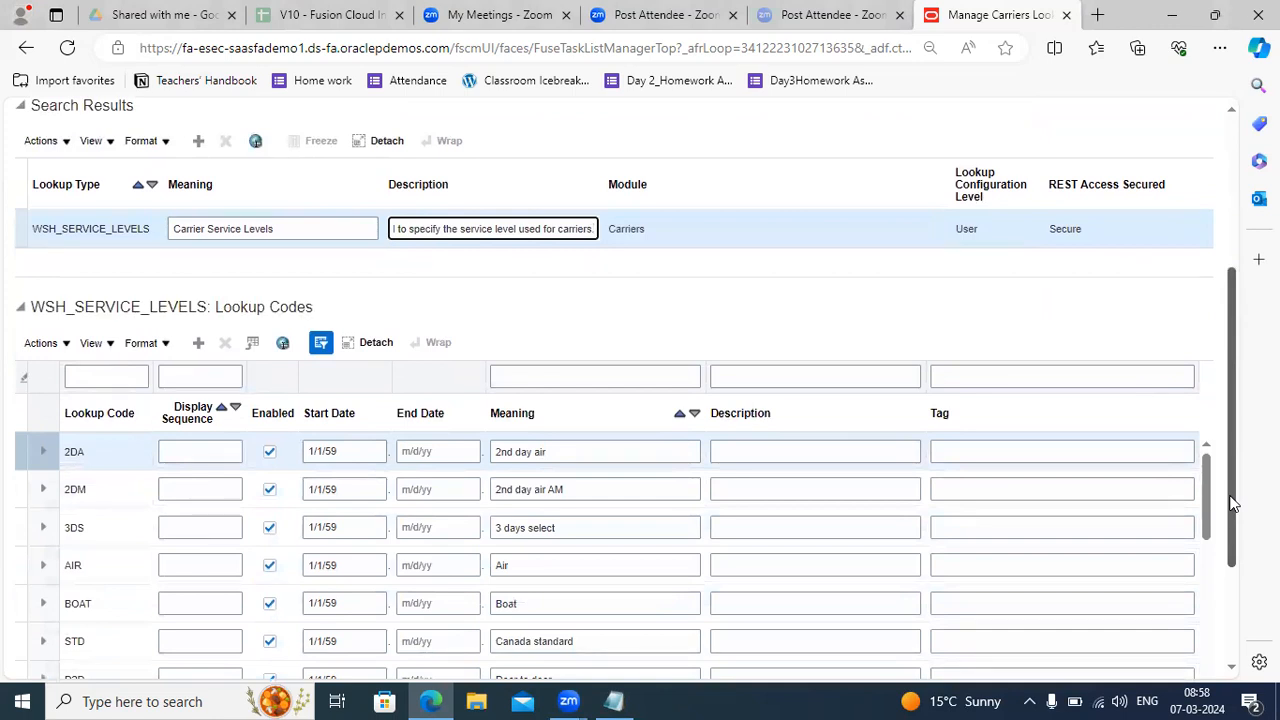
pyautogui.write('.')
# Add a lookup code row 1DA, start date 01/01/1959, meaning '1 Day Delivery Service'.
pyautogui.click(199, 345)
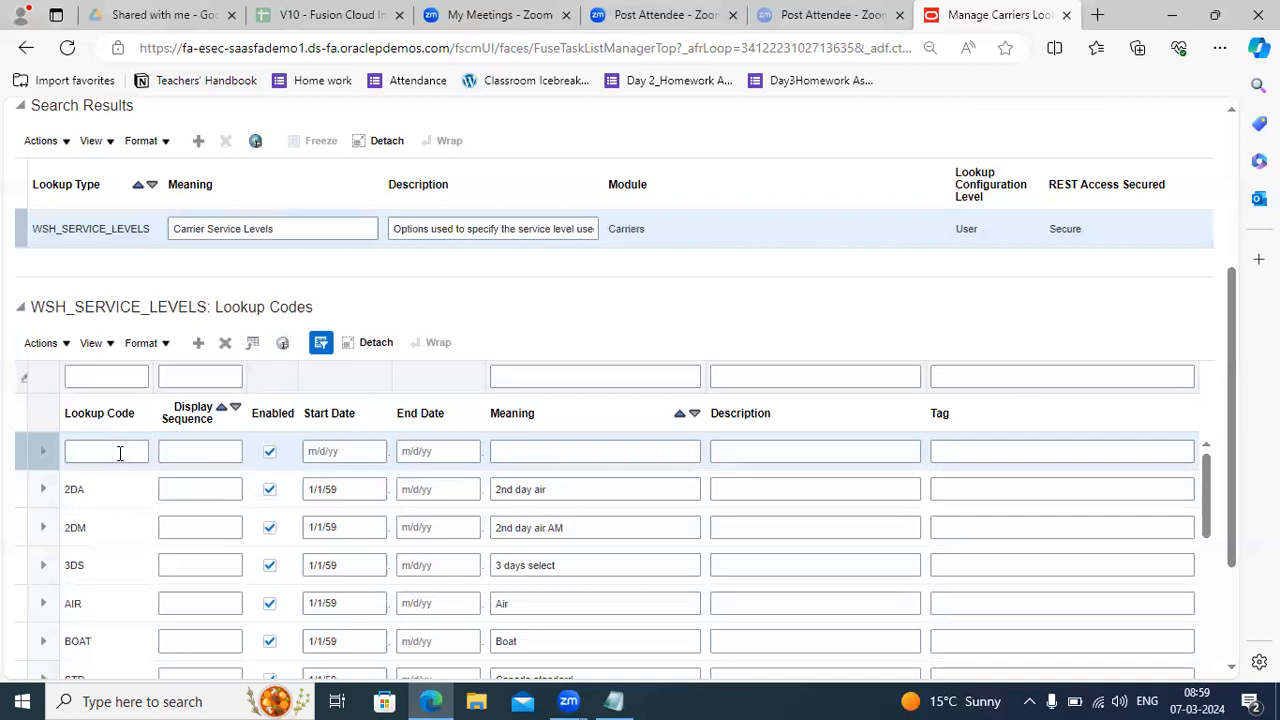
pyautogui.click(119, 452)
pyautogui.write('I')
pyautogui.write('DA')
pyautogui.press('Tab')
pyautogui.press('Tab')
pyautogui.press('Tab')
pyautogui.write('01/01/1959')
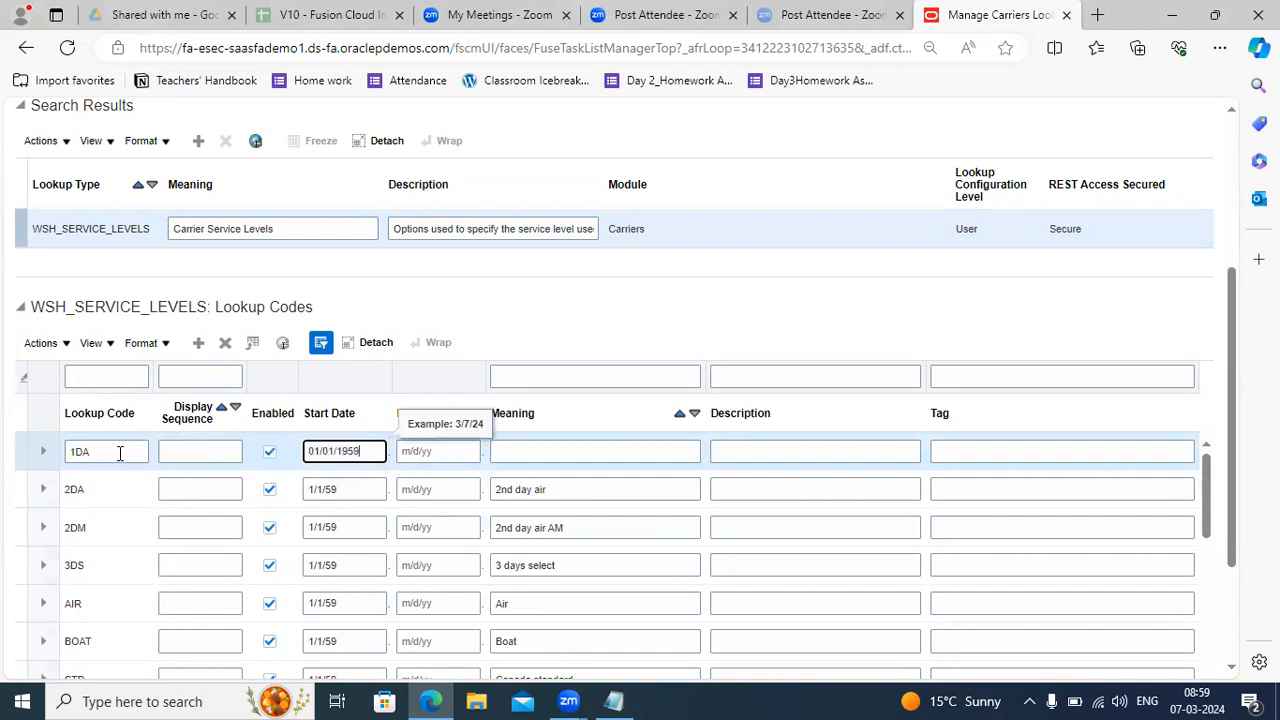
pyautogui.press('Tab')
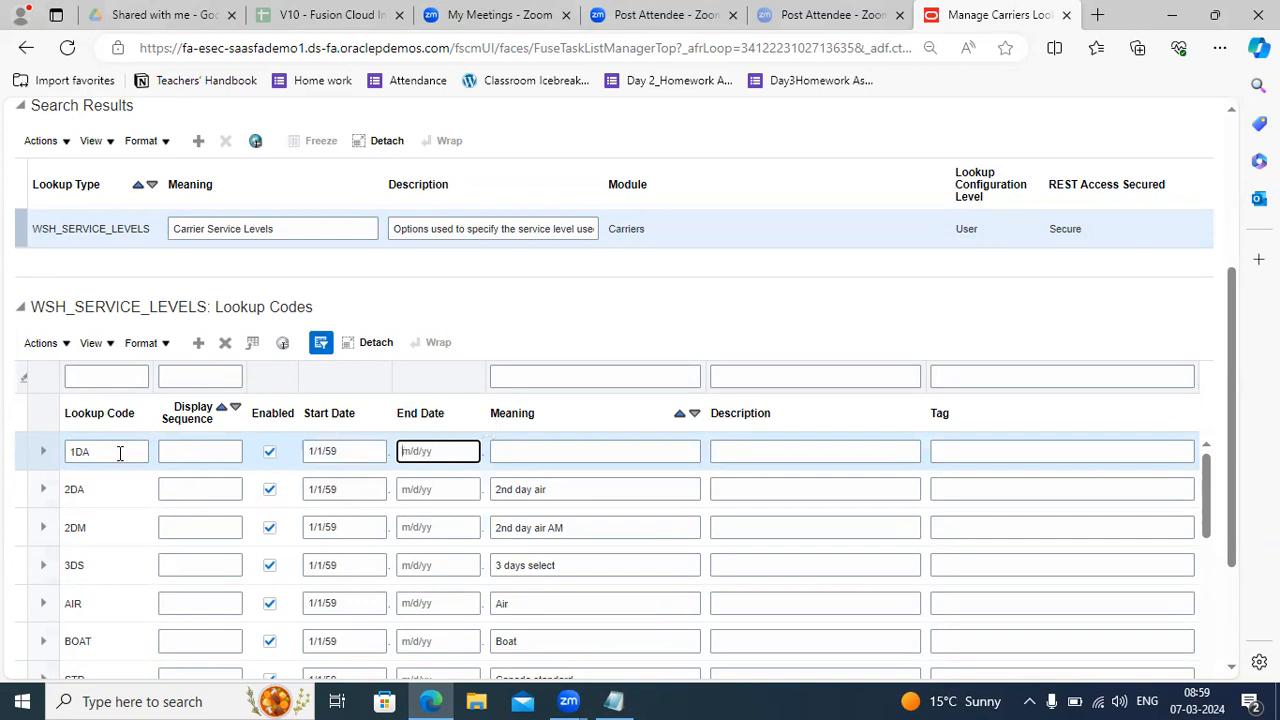
pyautogui.press('Tab')
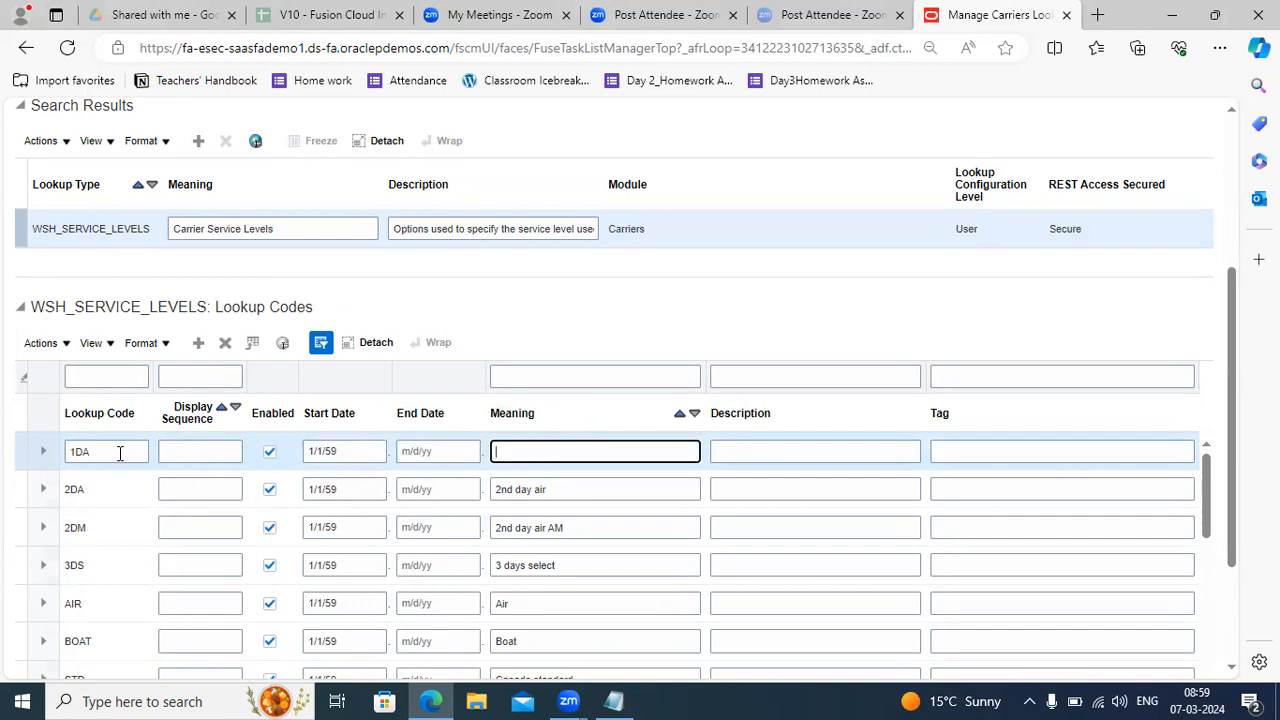
pyautogui.write('1 ')
pyautogui.write('Day Le')
pyautogui.write('Deliver')
pyautogui.write('y Servic')
pyautogui.write('e')
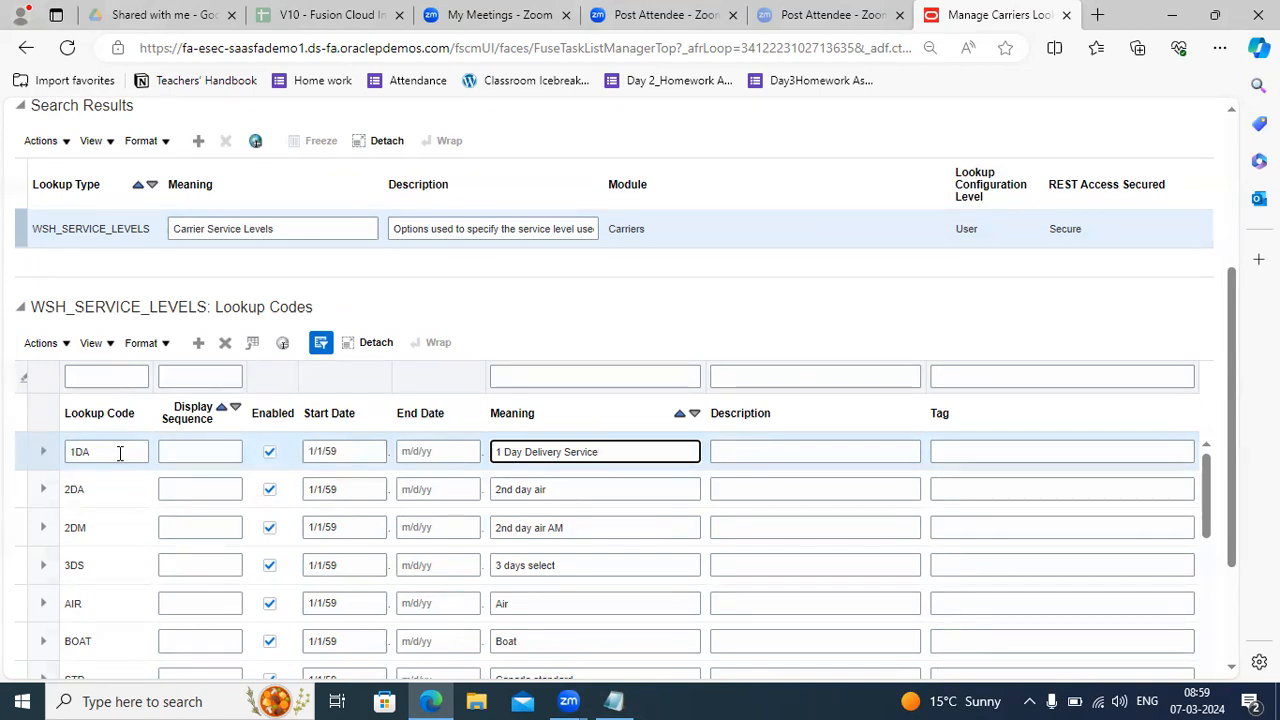
# Dismiss the duplicate-code error and change the code from 1DA to 1DDS.
pyautogui.click(198, 345)
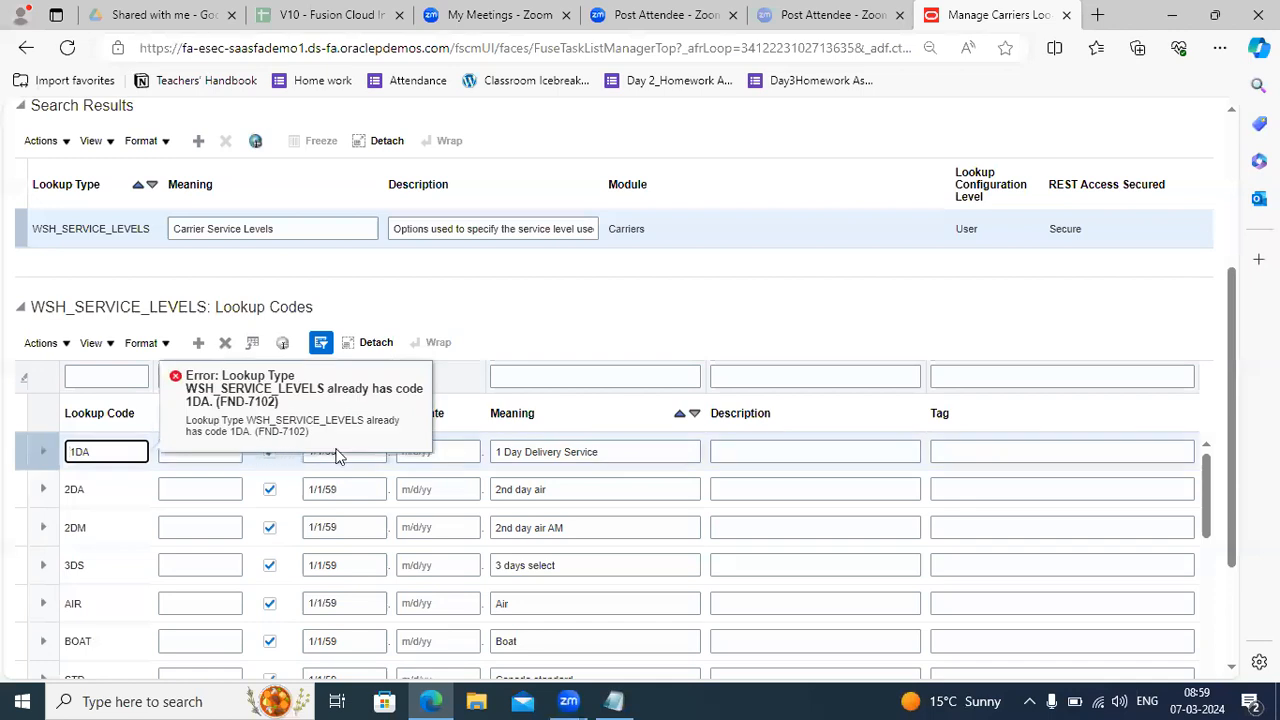
pyautogui.click(808, 467)
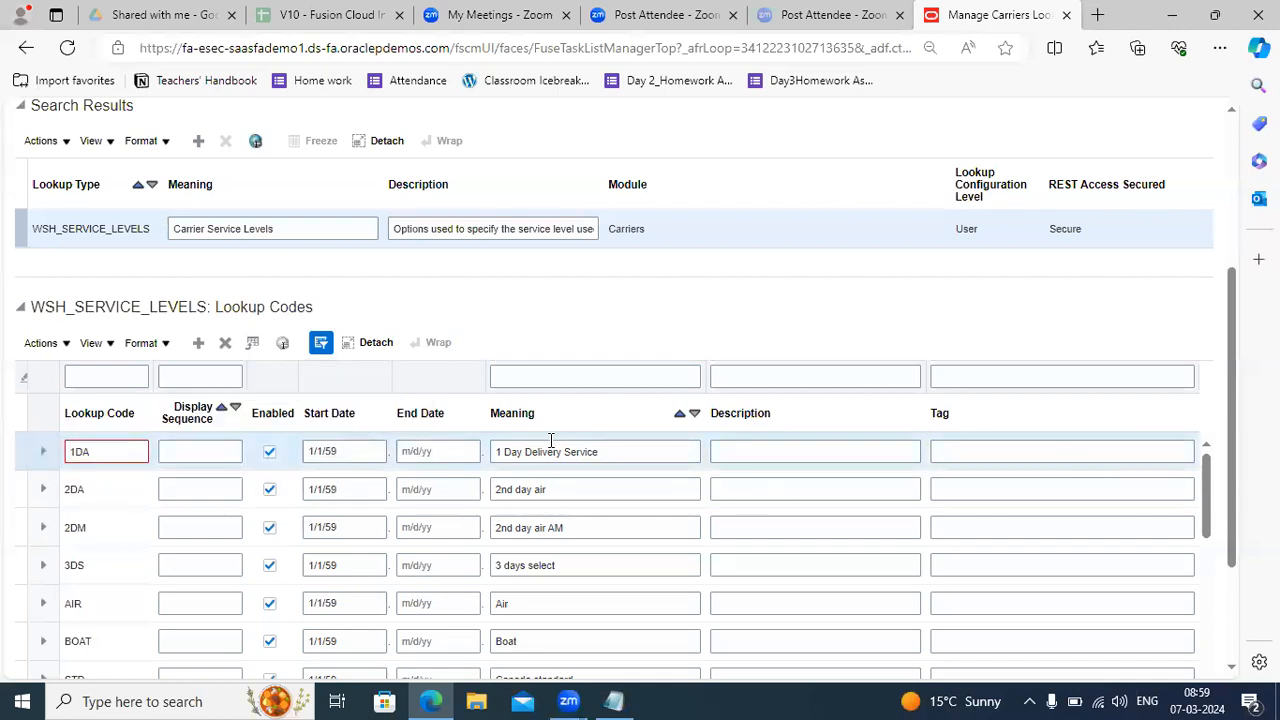
pyautogui.click(110, 450)
pyautogui.press('BackSpace')
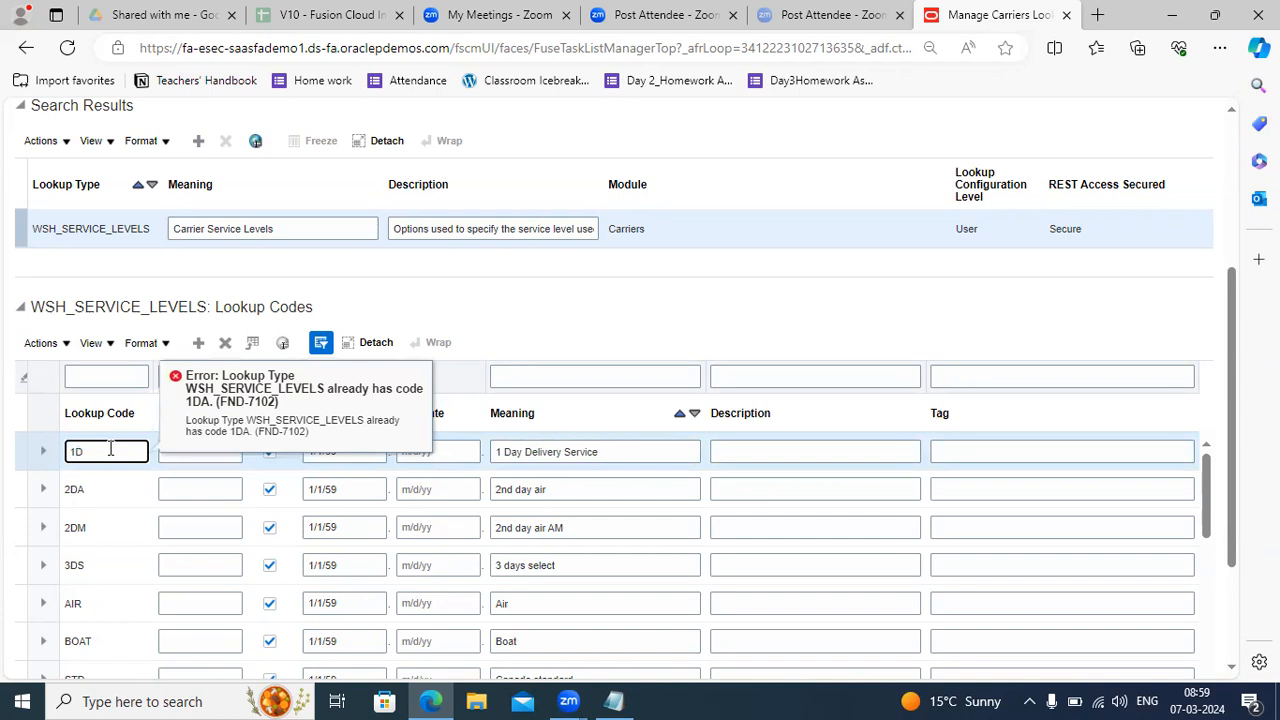
pyautogui.write('DS')
pyautogui.click(862, 313)
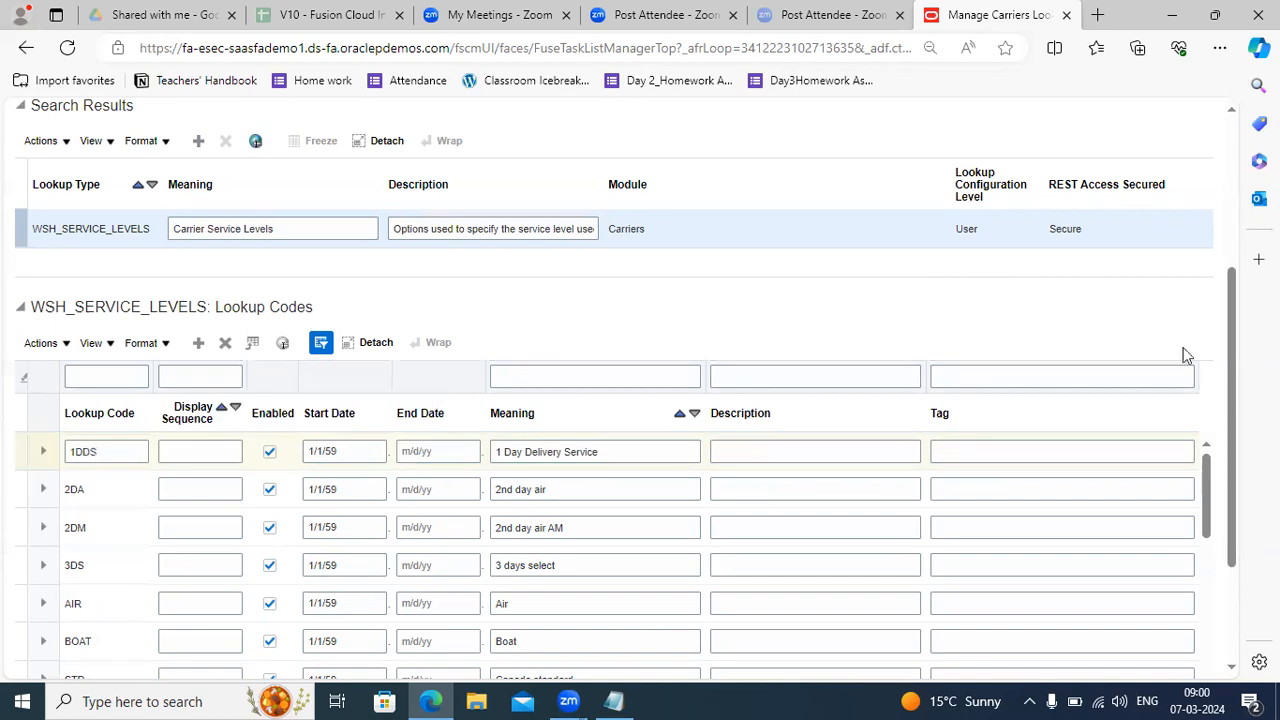
pyautogui.moveTo(1237, 349); pyautogui.dragTo(1232, 206)
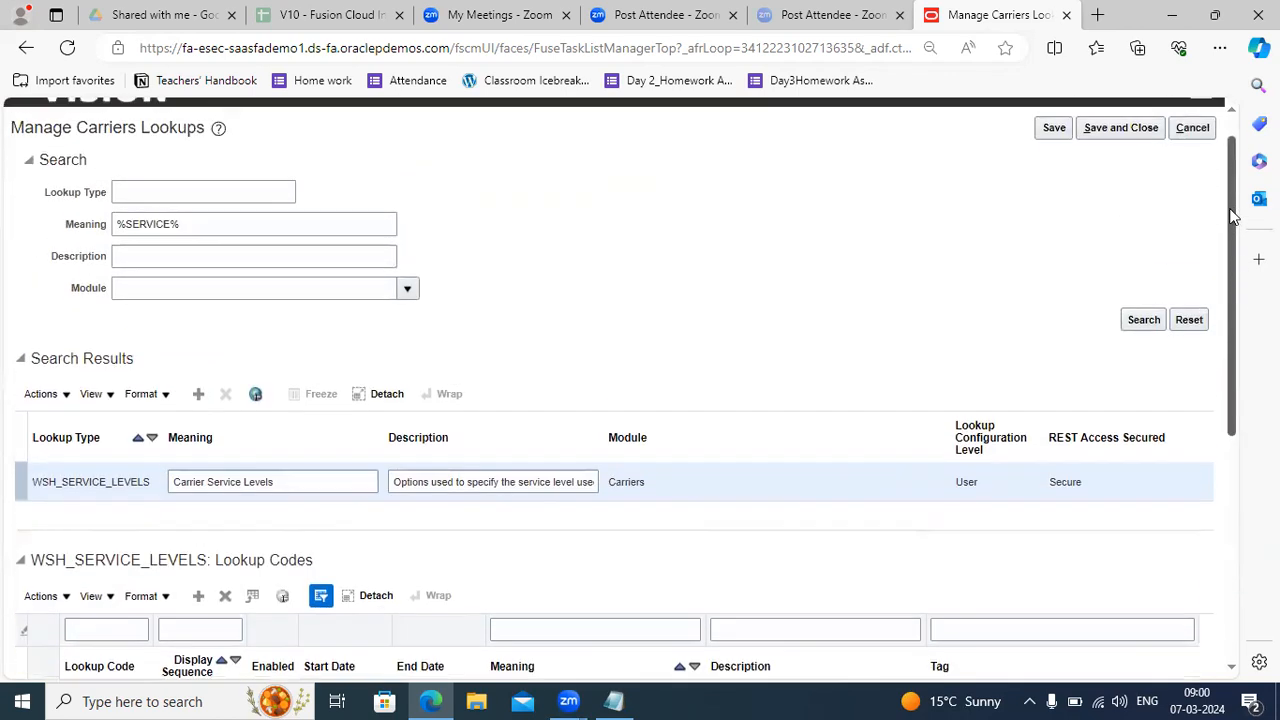
# Save the WSH_SERVICE_LEVELS lookup codes with the new 1DDS entry.
pyautogui.click(1054, 130)
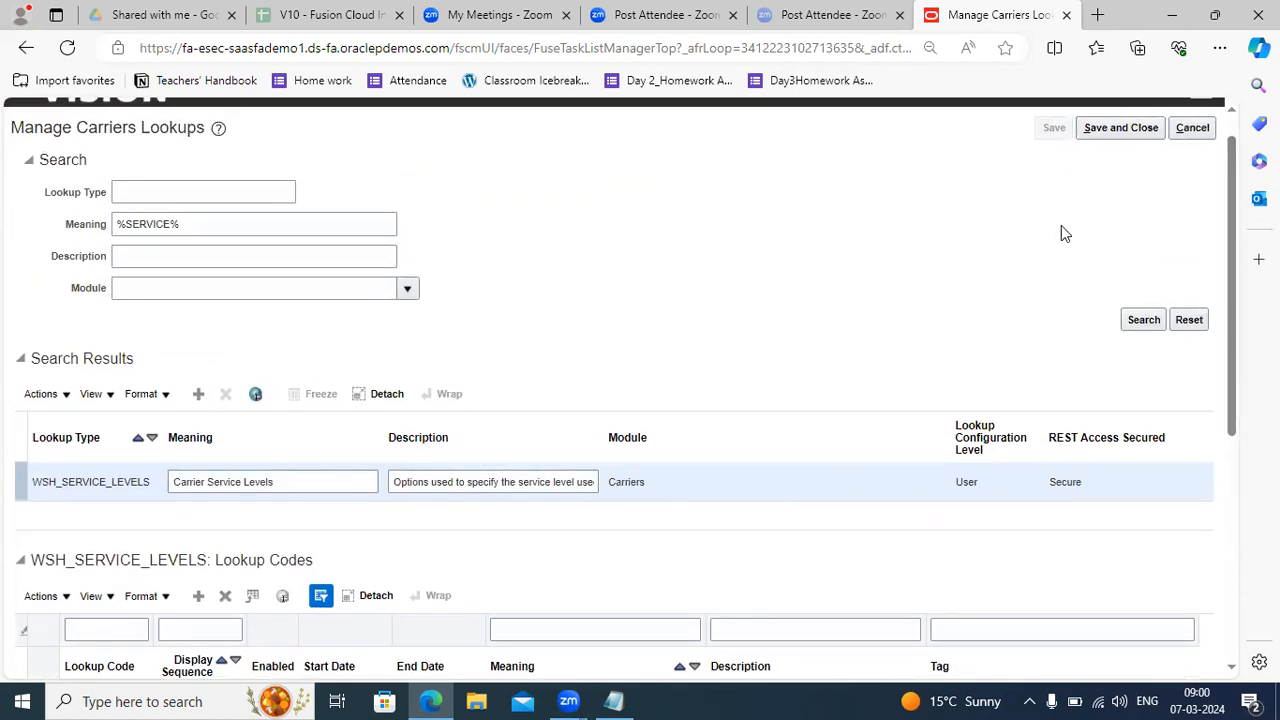
pyautogui.moveTo(1235, 215); pyautogui.dragTo(1235, 355)
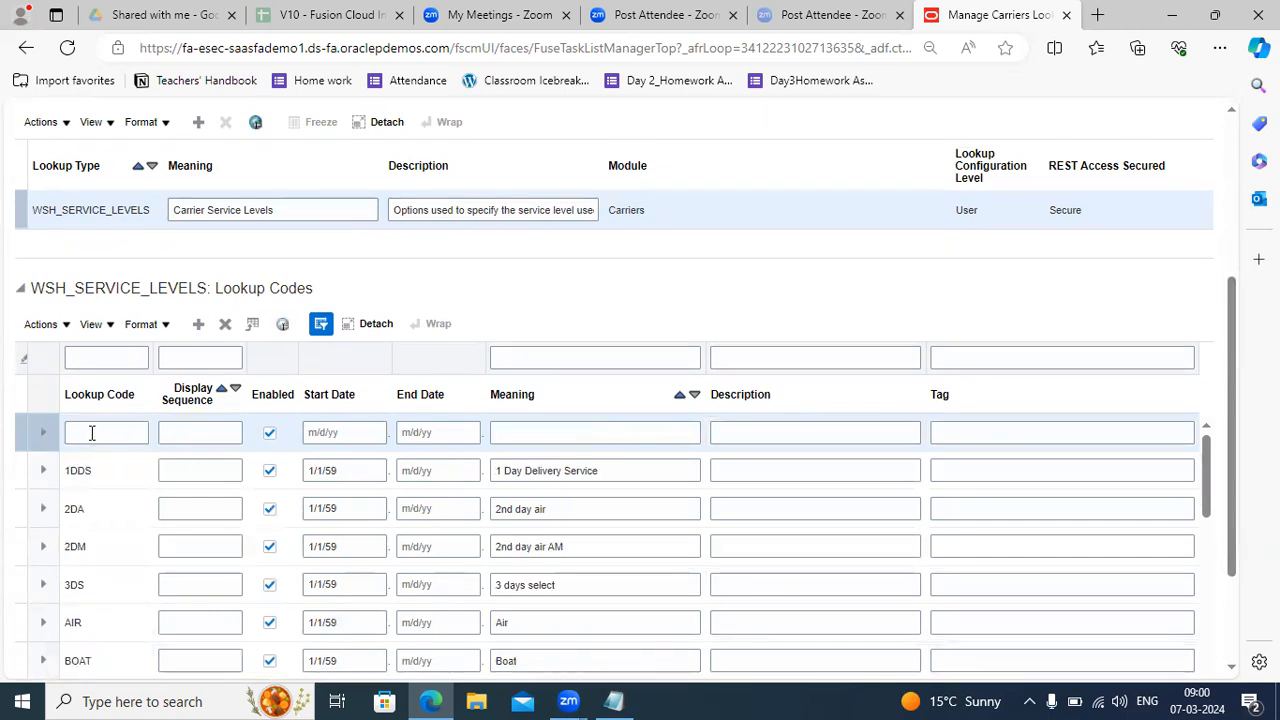
# Fill the blank row with code ND, start date 01/01/1959, meaning 'Normal Delivery Service'.
pyautogui.click(92, 433)
pyautogui.write('ND')
pyautogui.press('Tab')
pyautogui.press('Tab')
pyautogui.press('Tab')
pyautogui.write('01/0')
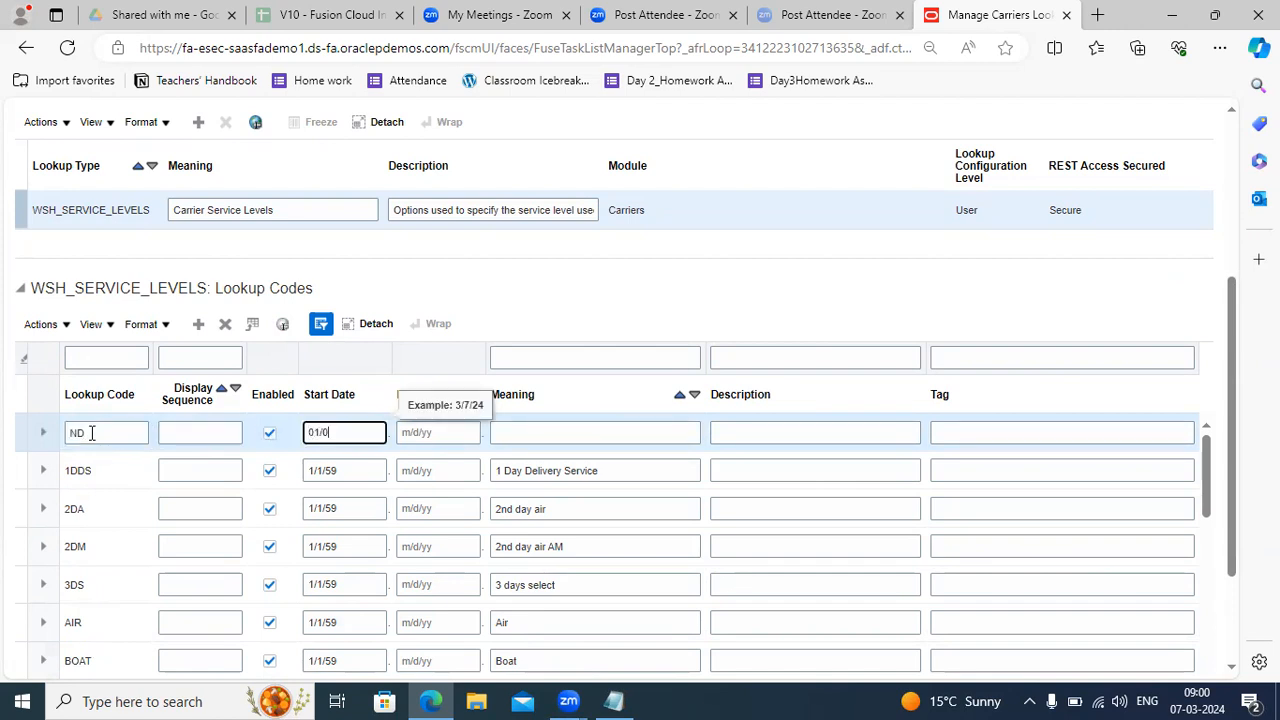
pyautogui.write('1/1959')
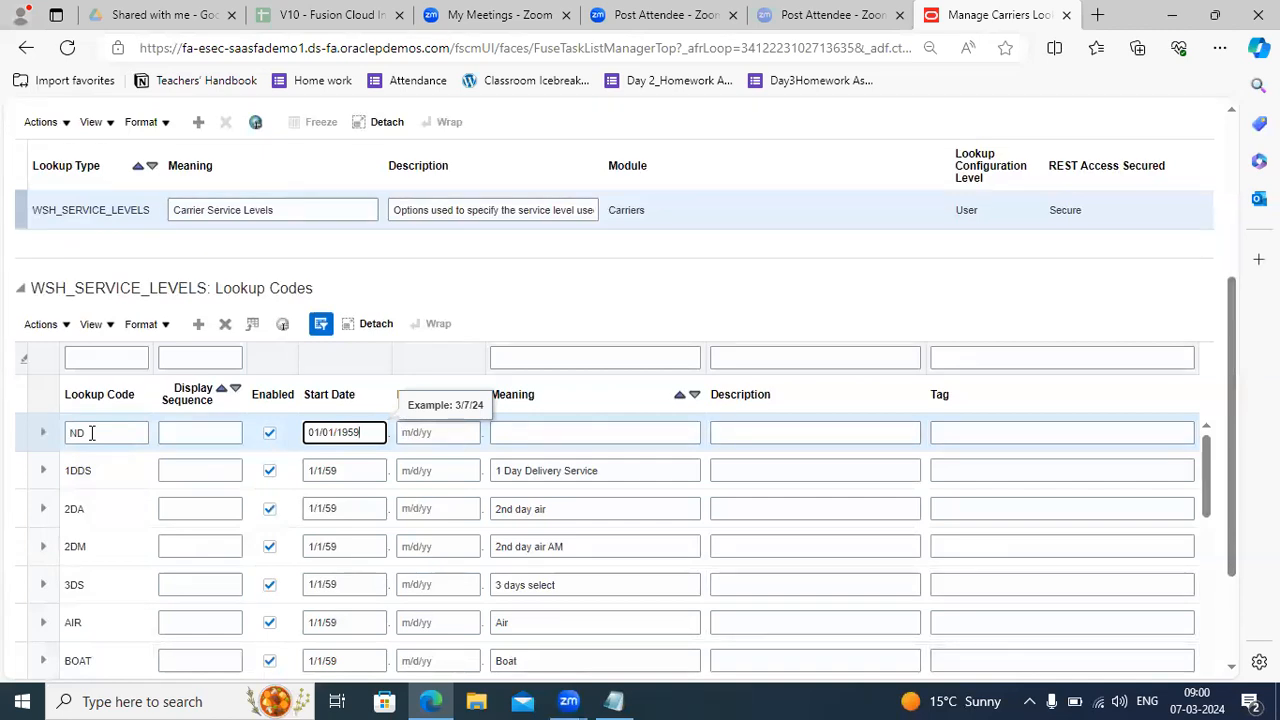
pyautogui.press('Tab')
pyautogui.press('Tab')
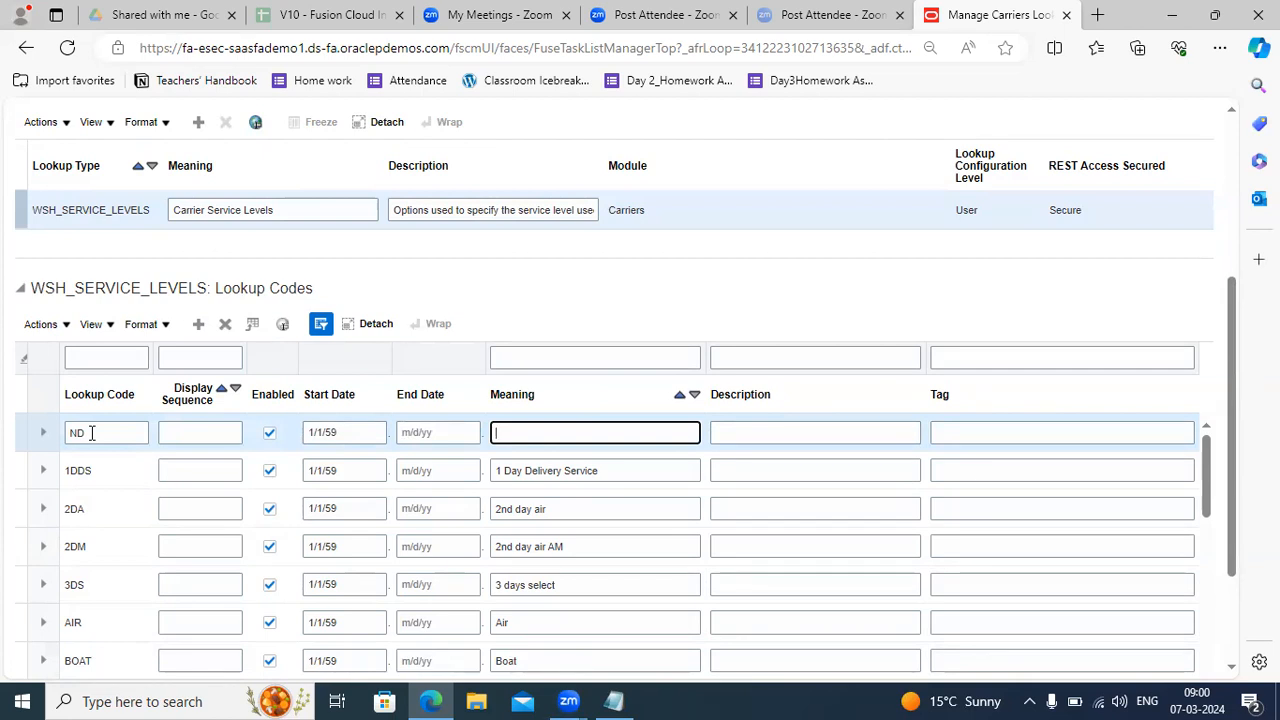
pyautogui.write('Normal Delivery ')
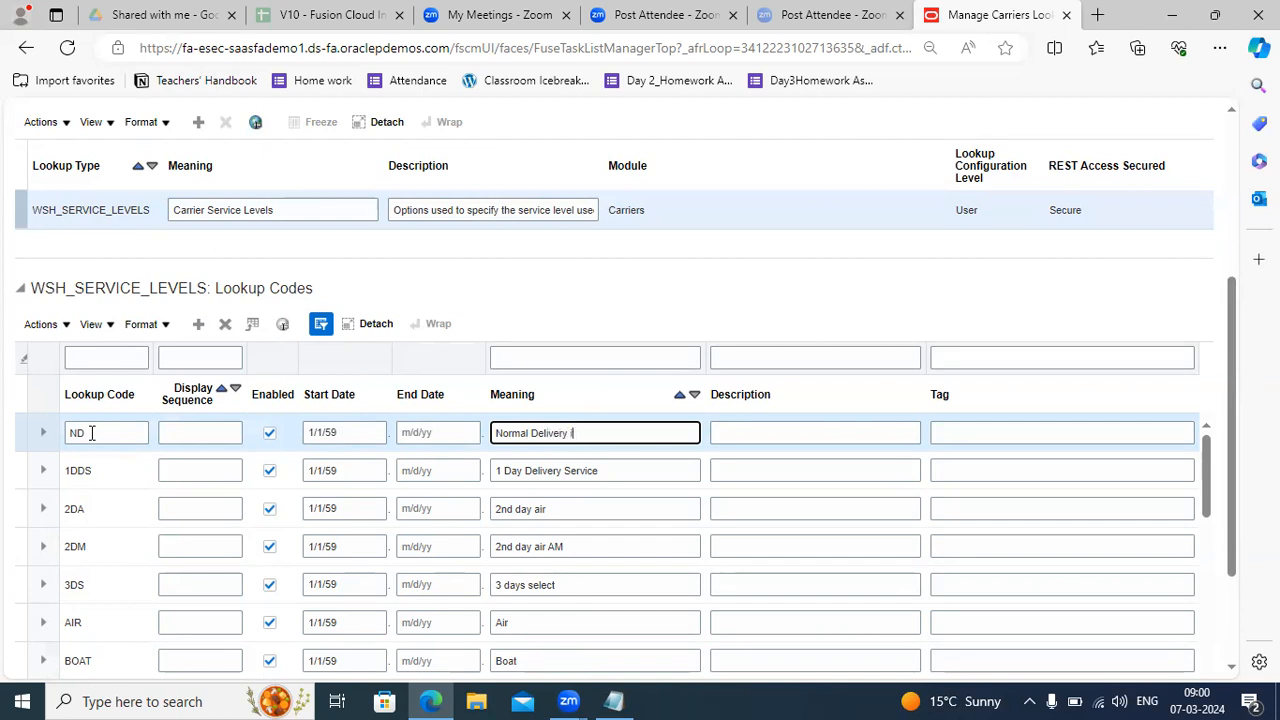
pyautogui.write('Service')
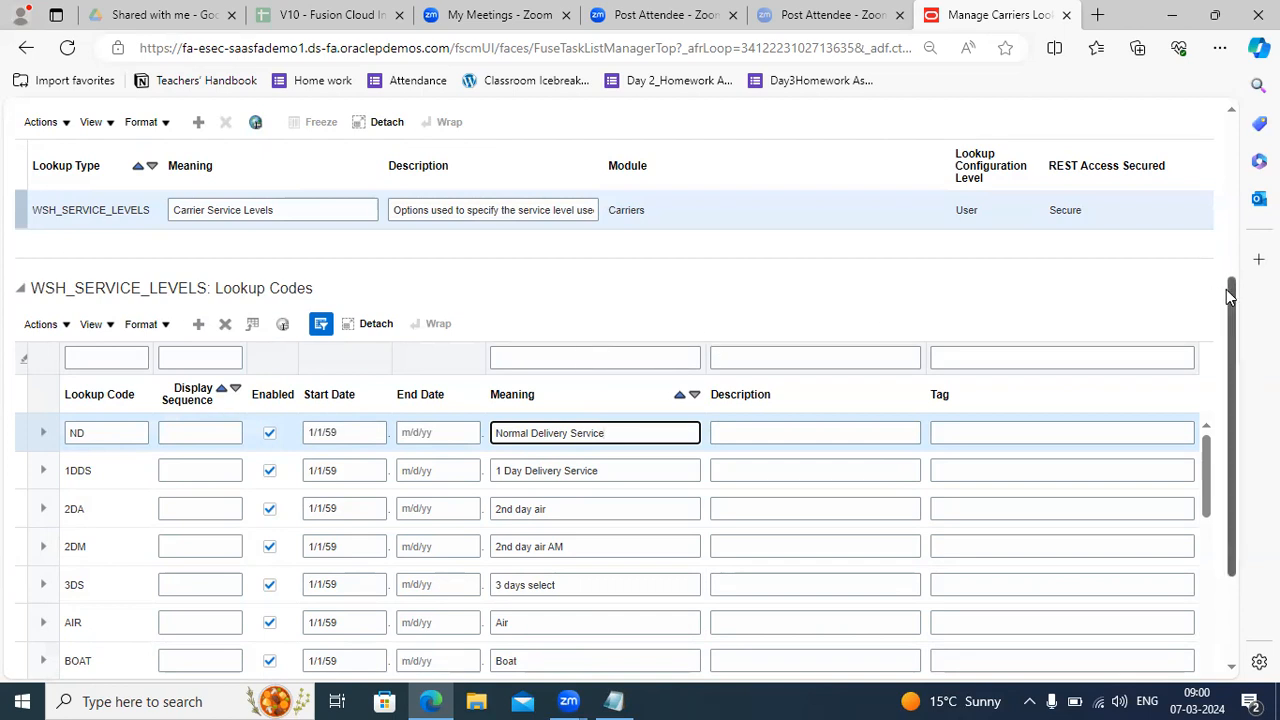
pyautogui.moveTo(1230, 298); pyautogui.dragTo(1235, 170)
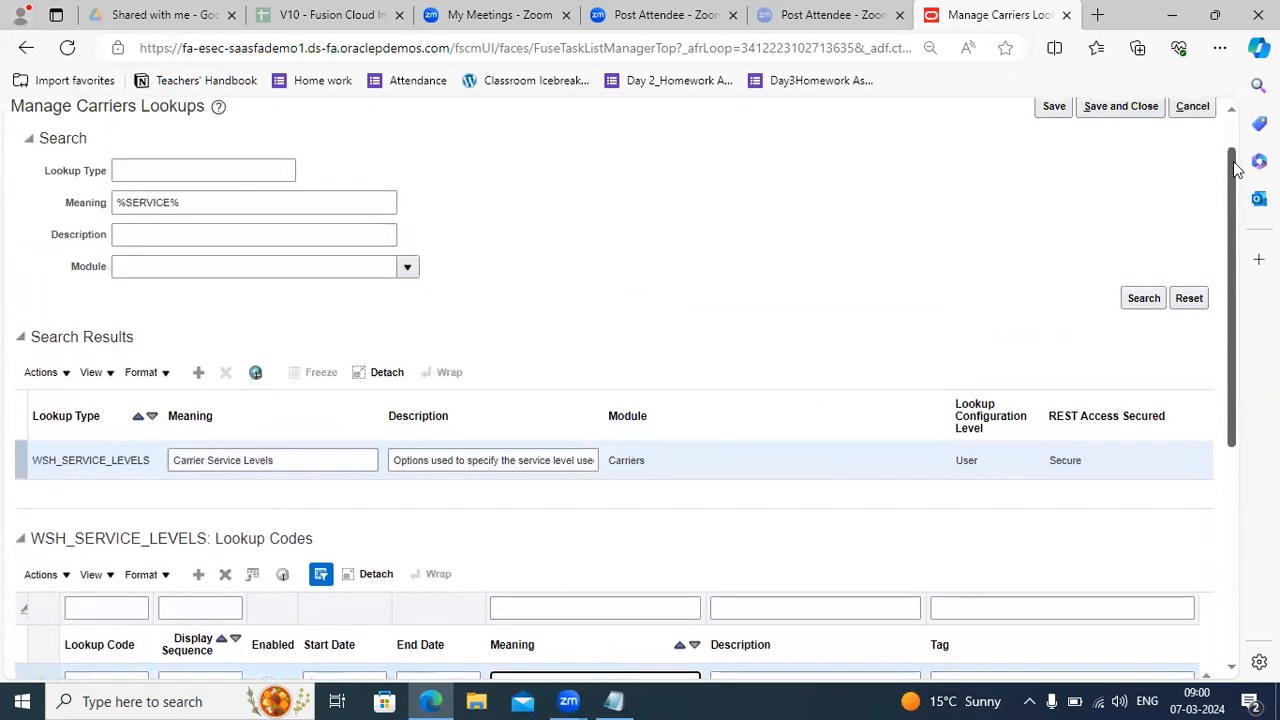
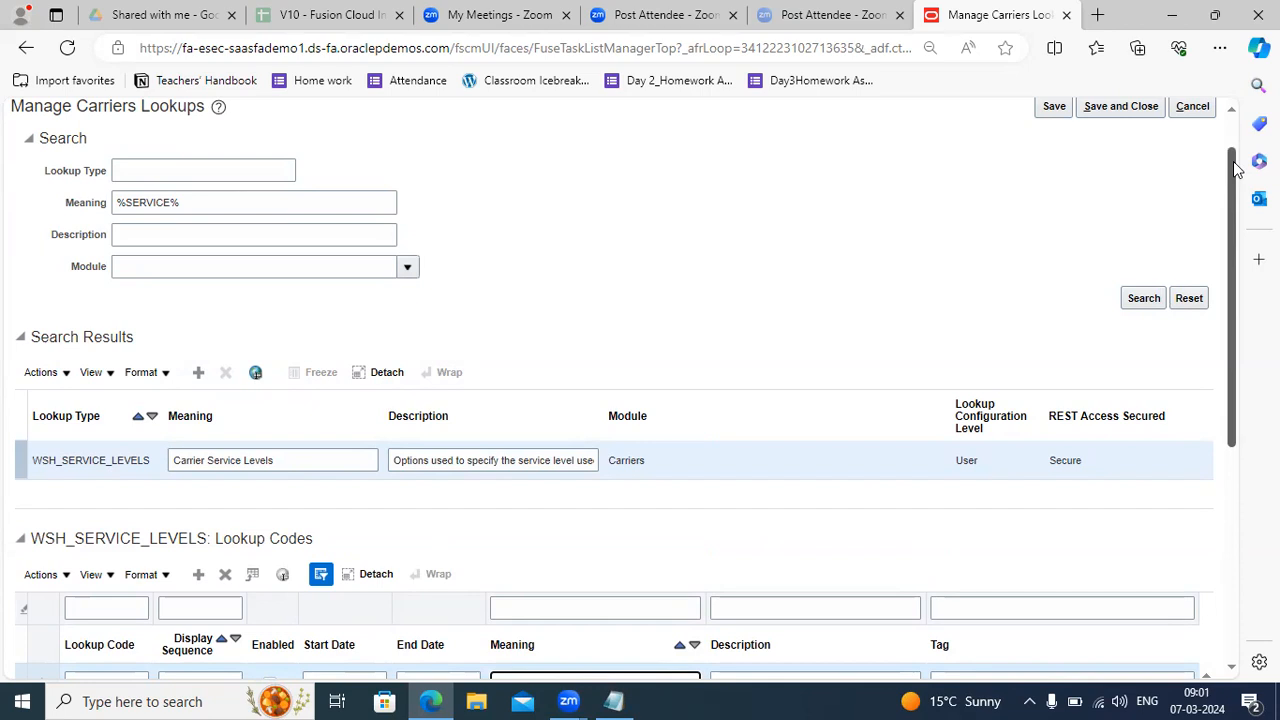
# Save and close the service level lookups, then reopen Manage Carriers Lookups.
pyautogui.scroll(2, 1236, 168)
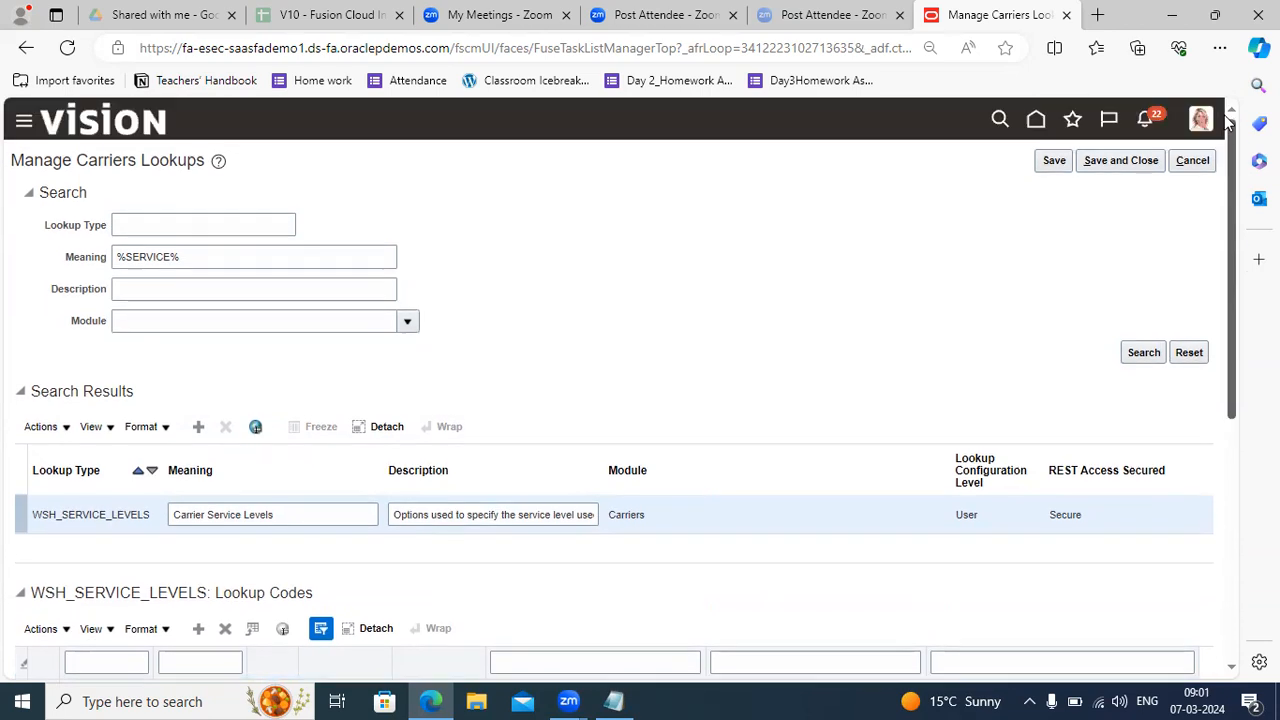
pyautogui.click(1118, 160)
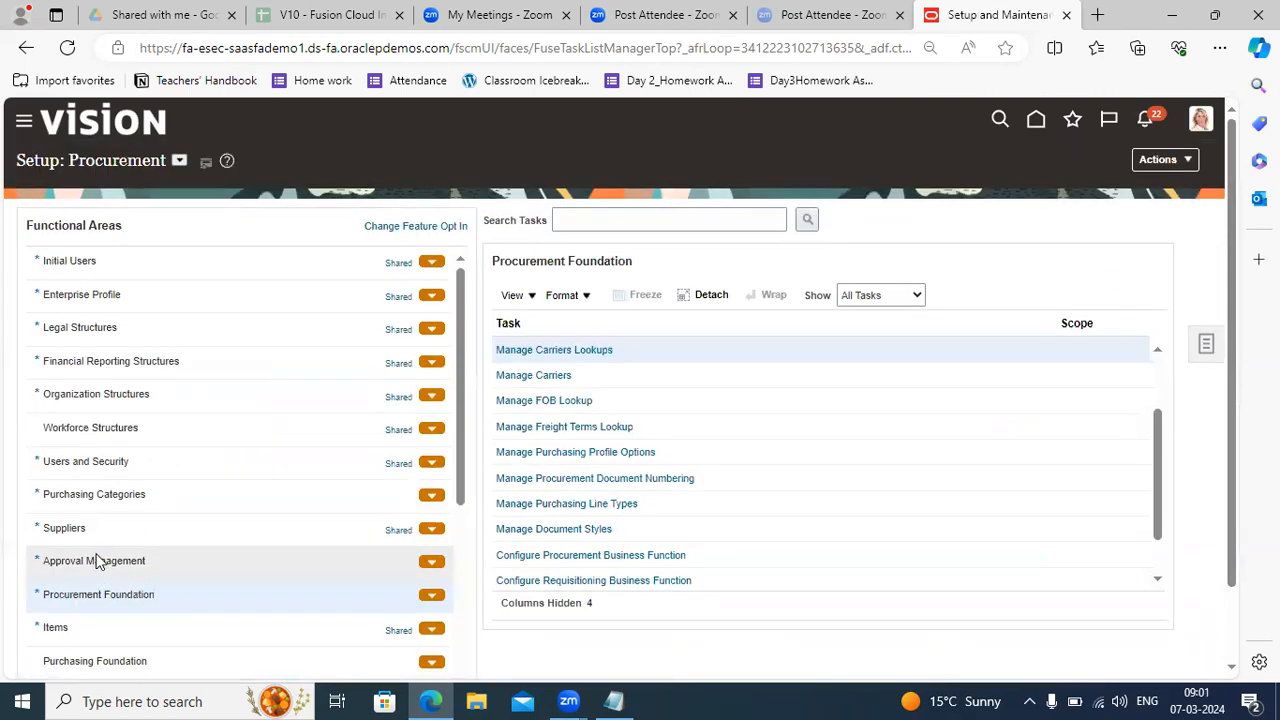
pyautogui.click(566, 352)
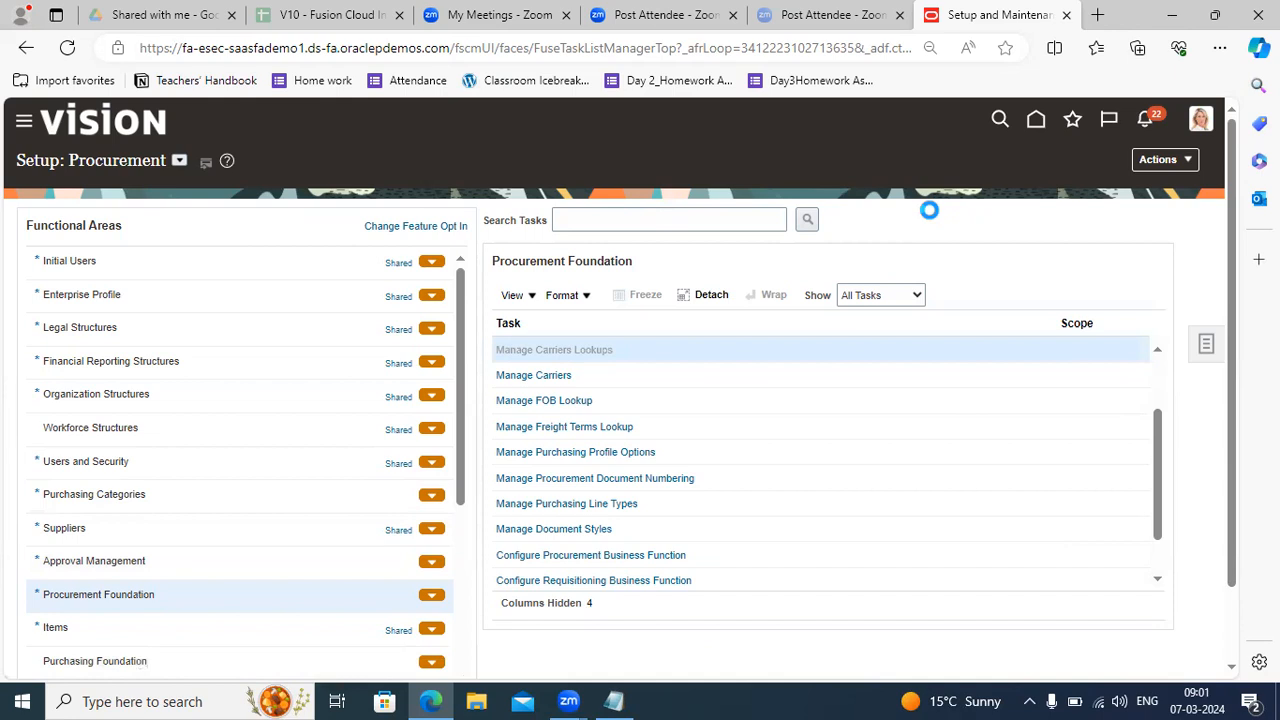
# Search carrier lookups by meaning %TRANSPORT% to find the Mode of Transport lookup.
pyautogui.click(183, 250)
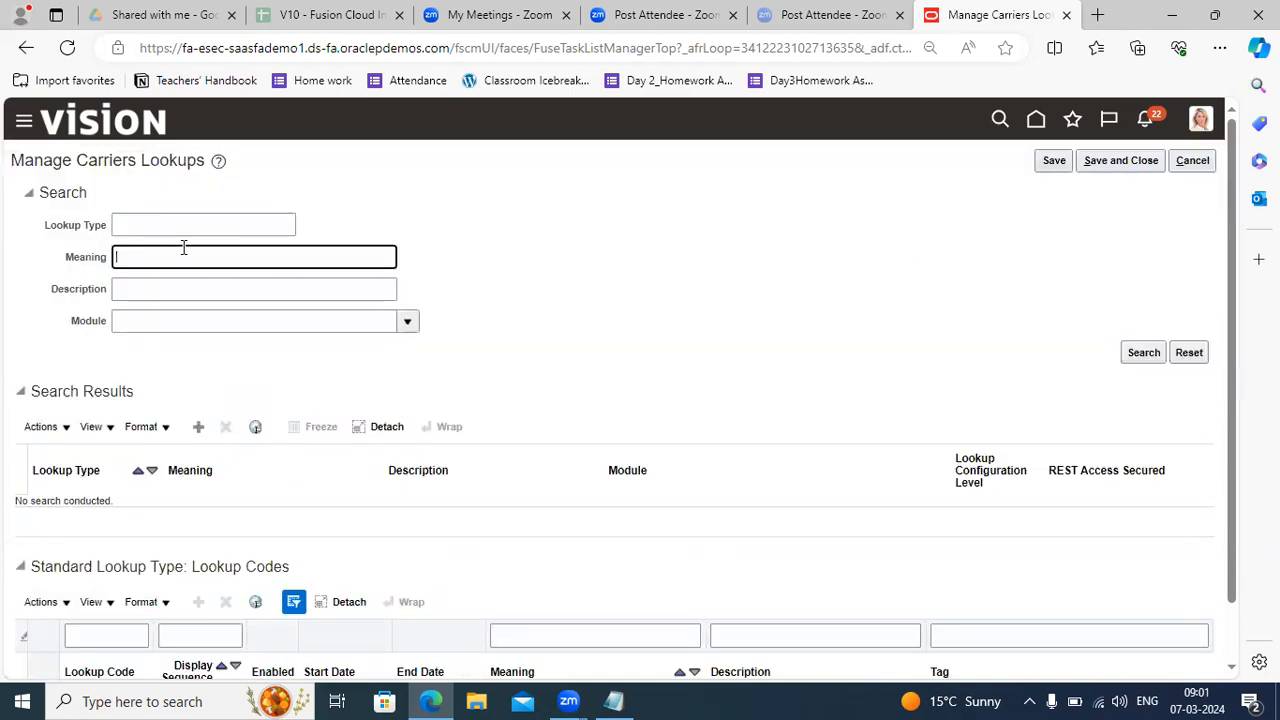
pyautogui.write('%TRANSPORT')
pyautogui.press('BackSpace')
pyautogui.write('T%')
pyautogui.press('Return')
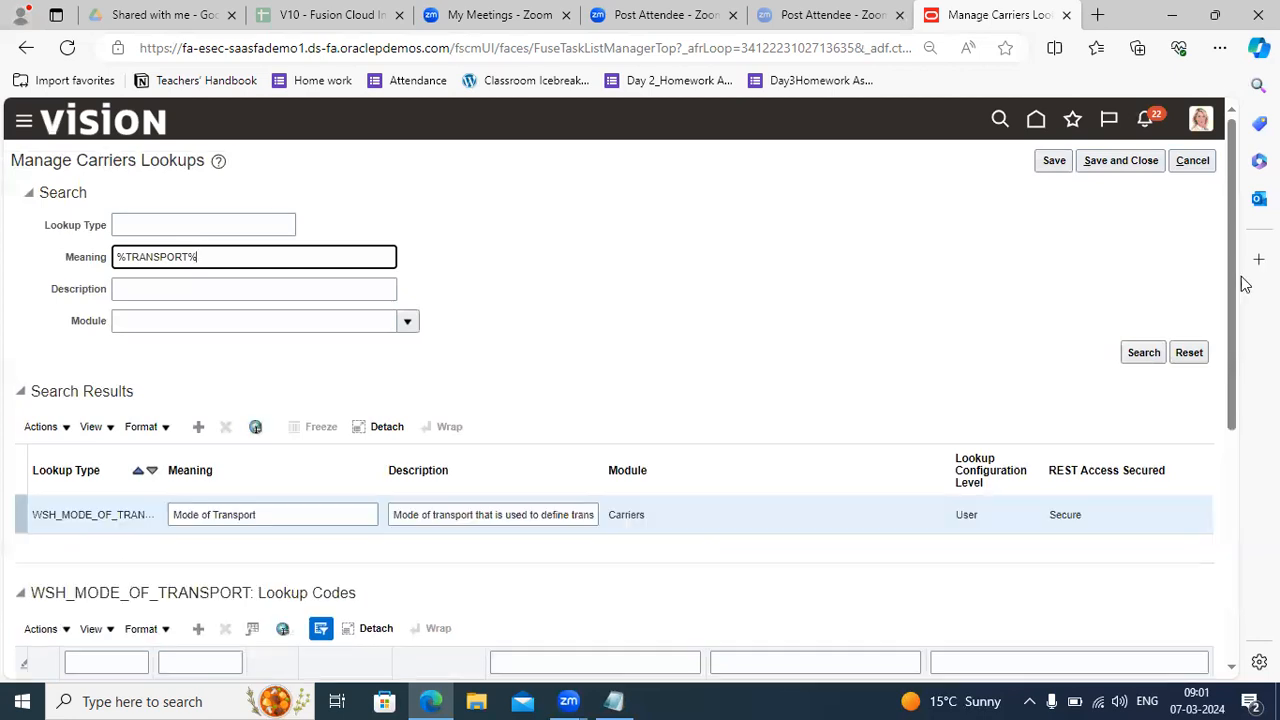
# Widen the Lookup Type column and copy the WSH_MODE_OF_TRANSPORT type name.
pyautogui.scroll(-3, 1226, 325)
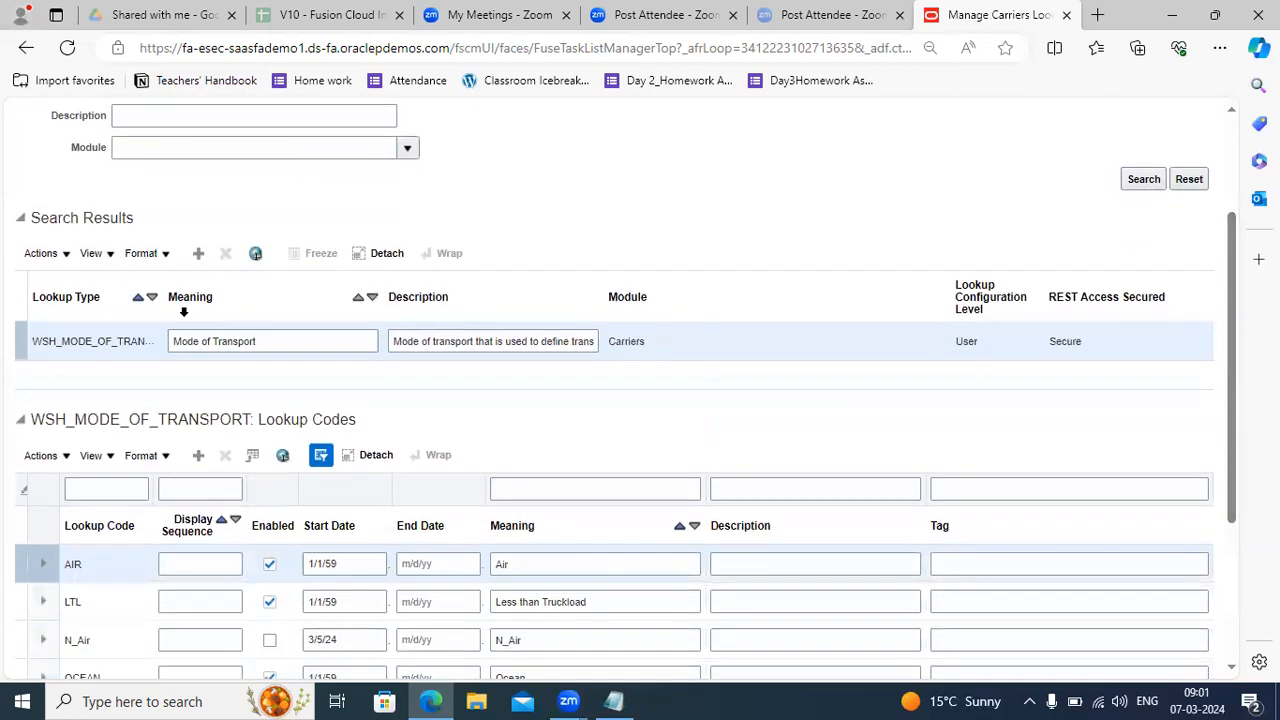
pyautogui.moveTo(164, 288); pyautogui.dragTo(384, 313)
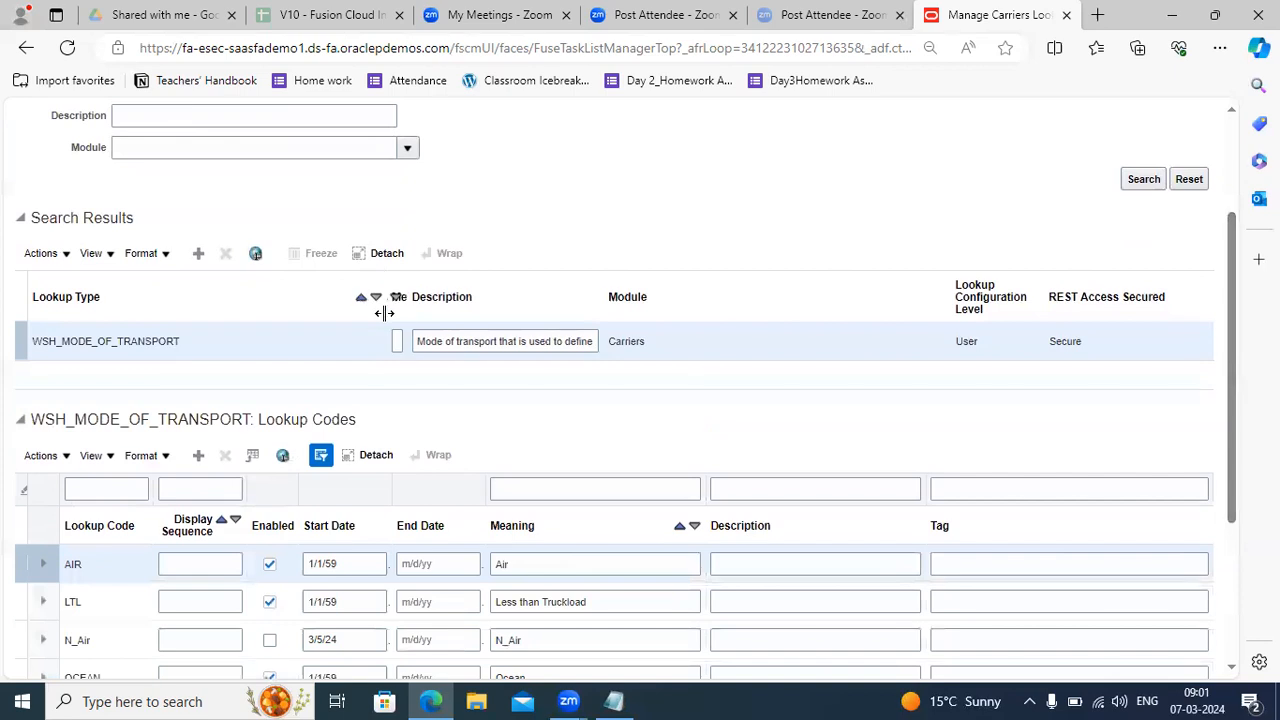
pyautogui.moveTo(179, 342); pyautogui.dragTo(30, 344)
pyautogui.hotkey('ctrl', 'c')
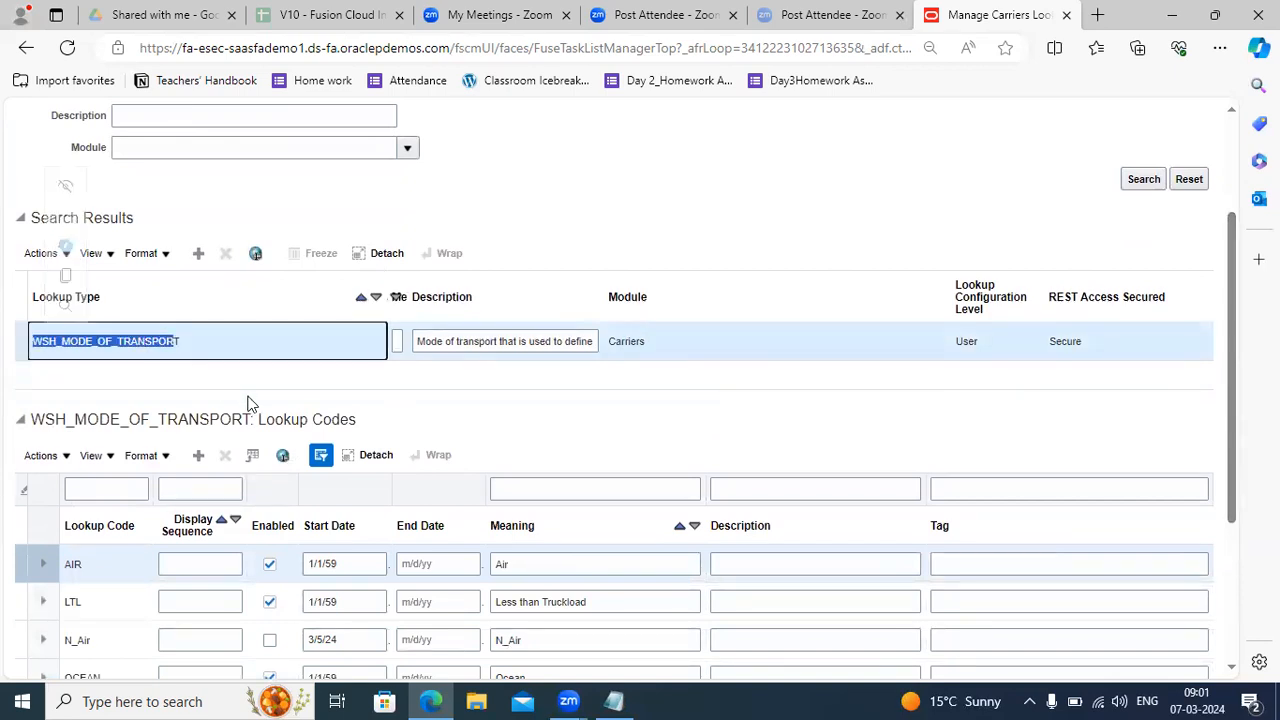
pyautogui.click(628, 700)
# Paste WSH_MODE_OF_TRANSPORT on a new line in the notes, restoring the final T.
pyautogui.press('Return')
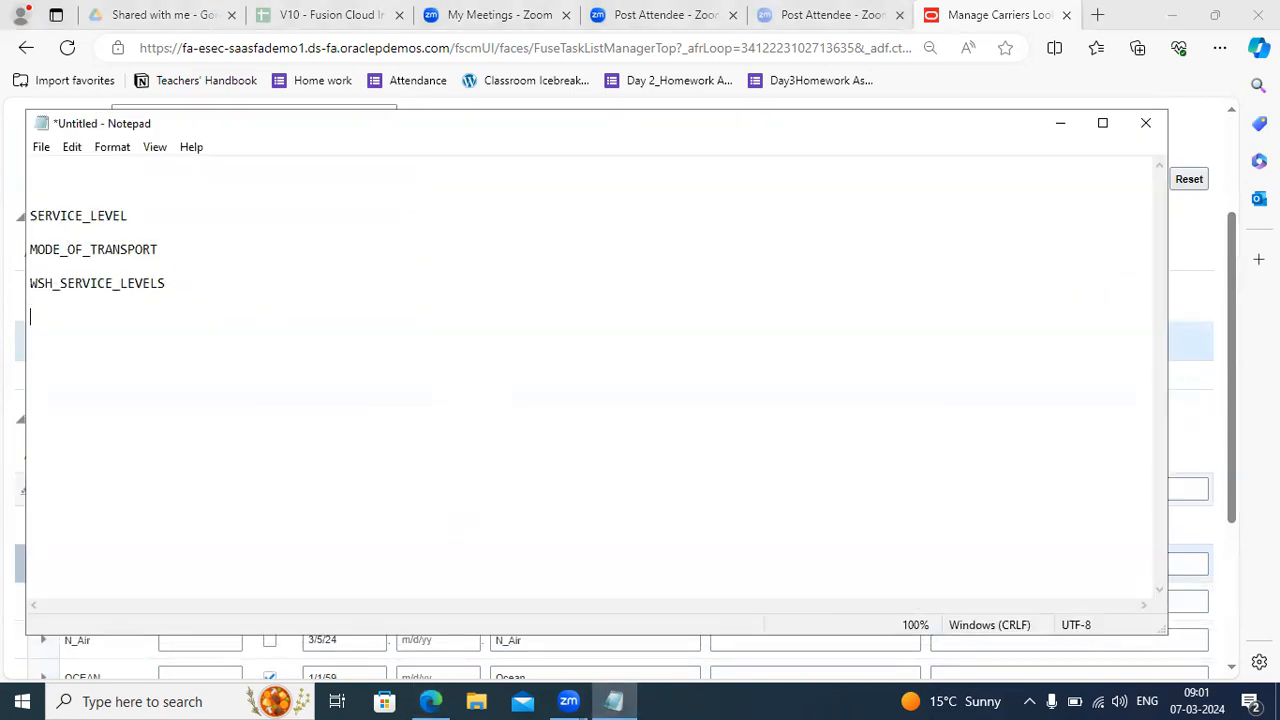
pyautogui.hotkey('ctrl', 'v')
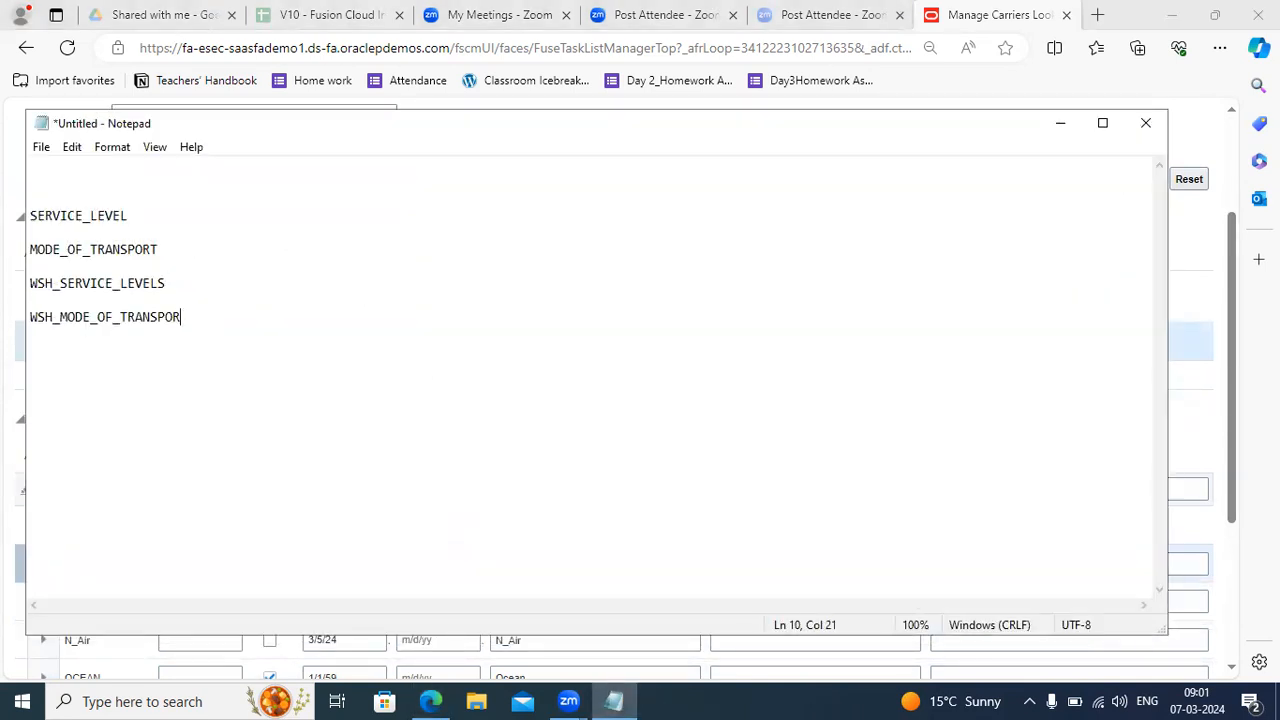
pyautogui.write('T')
pyautogui.click(1060, 122)
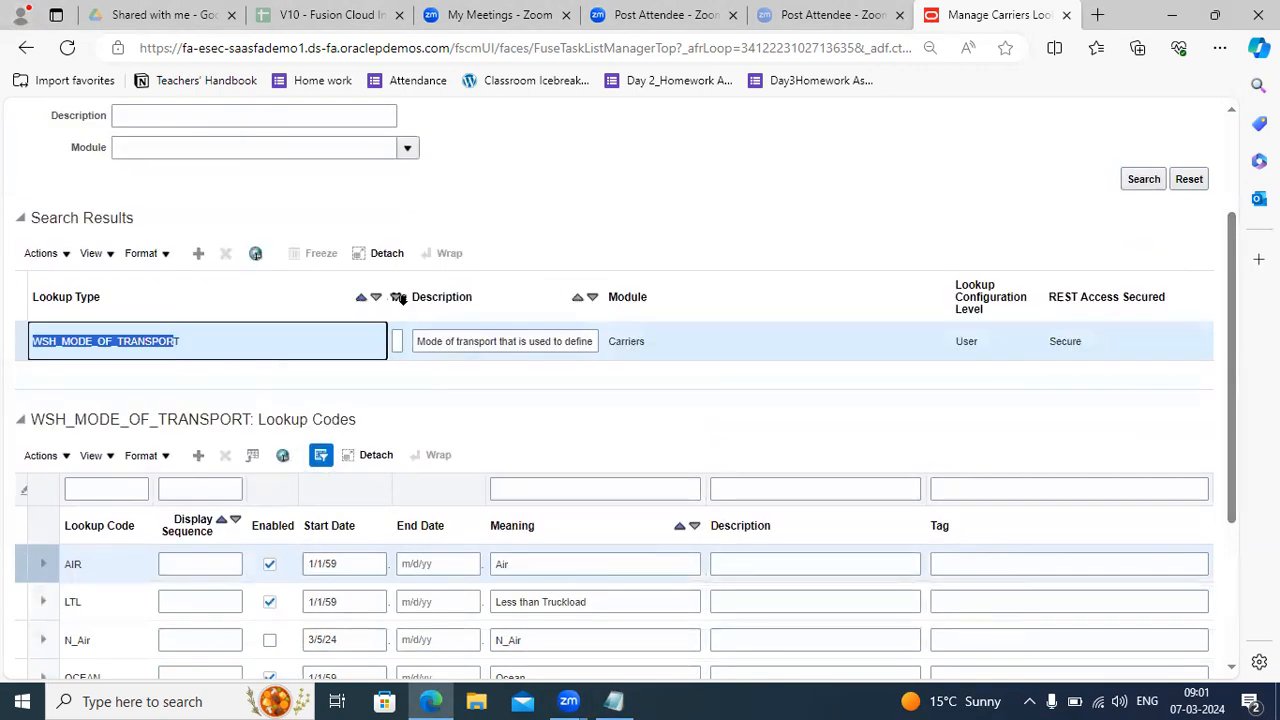
# End the Mode of Transport description with a full stop and add a blank lookup code row.
pyautogui.moveTo(388, 284); pyautogui.dragTo(236, 286)
pyautogui.click(449, 341)
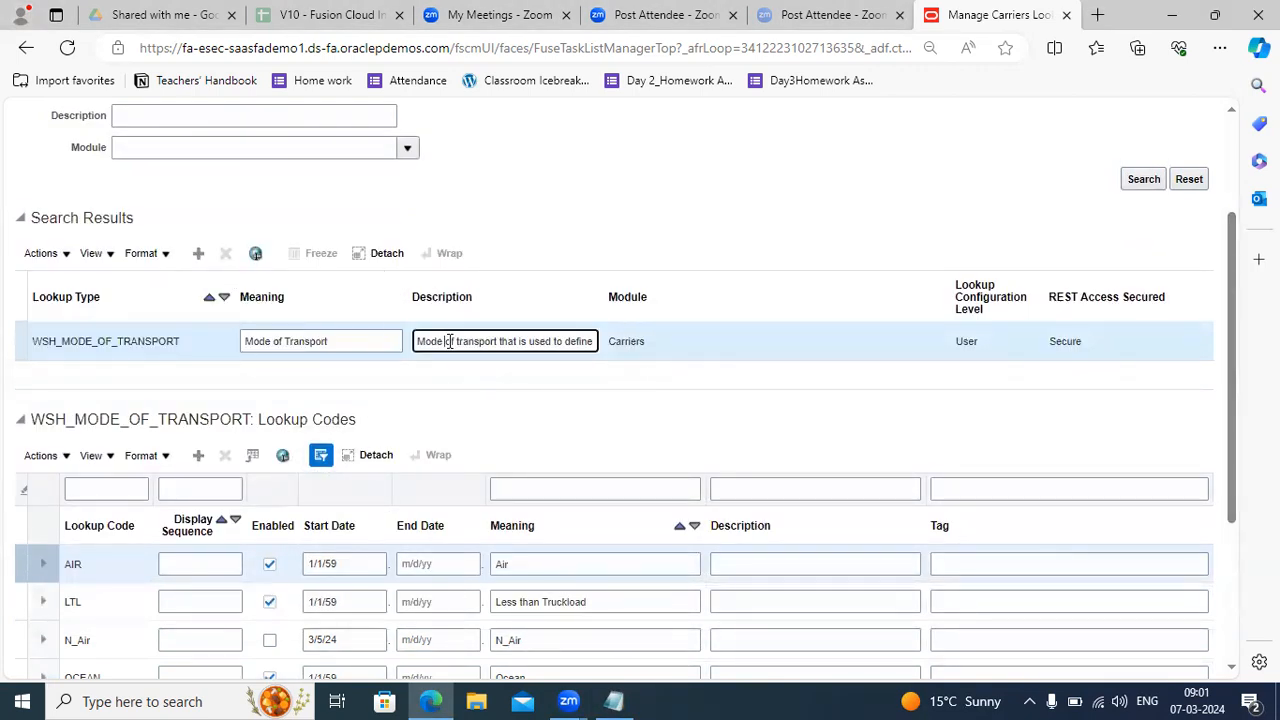
pyautogui.press('Right')
pyautogui.press('Right')
pyautogui.press('Right')
pyautogui.press('Right')
pyautogui.press('Right')
pyautogui.press('Right')
pyautogui.press('Right')
pyautogui.press('Right')
pyautogui.press('Right')
pyautogui.press('Right')
pyautogui.press('Right')
pyautogui.press('Right')
pyautogui.press('Right')
pyautogui.press('Right')
pyautogui.press('Right')
pyautogui.press('Right')
pyautogui.press('Right')
pyautogui.press('Right')
pyautogui.press('Right')
pyautogui.press('Right')
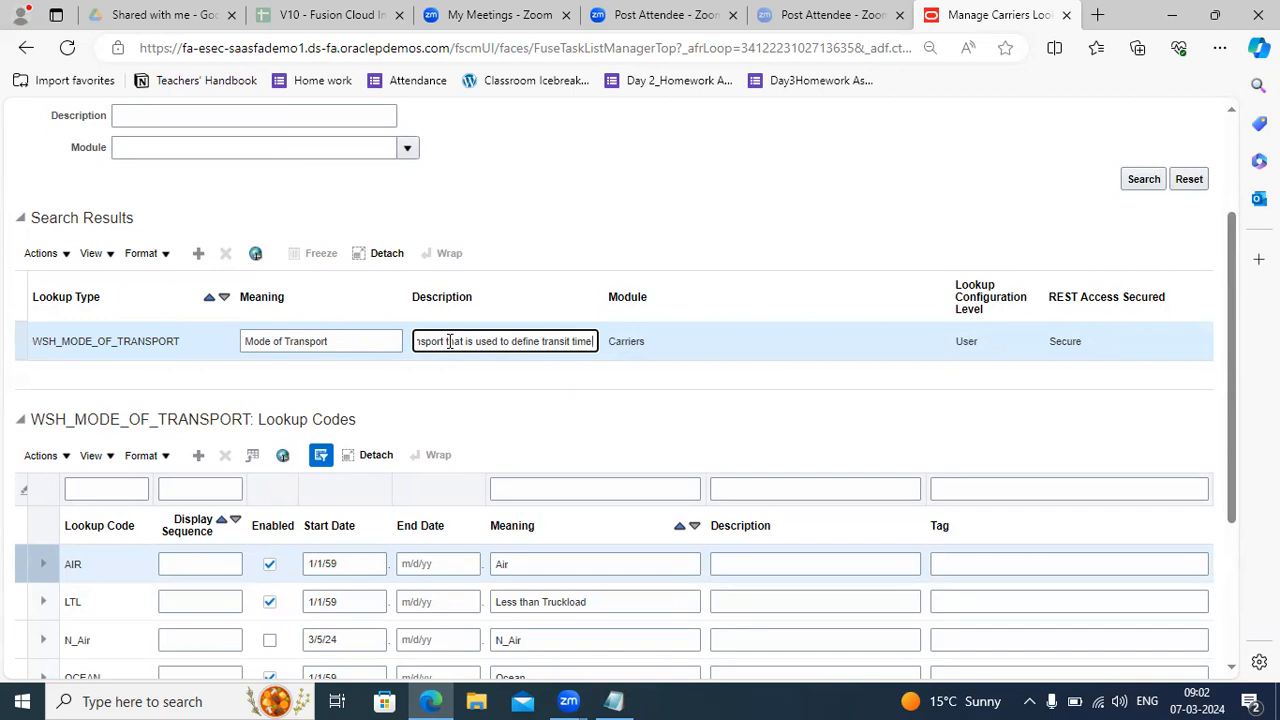
pyautogui.write('.')
pyautogui.click(198, 457)
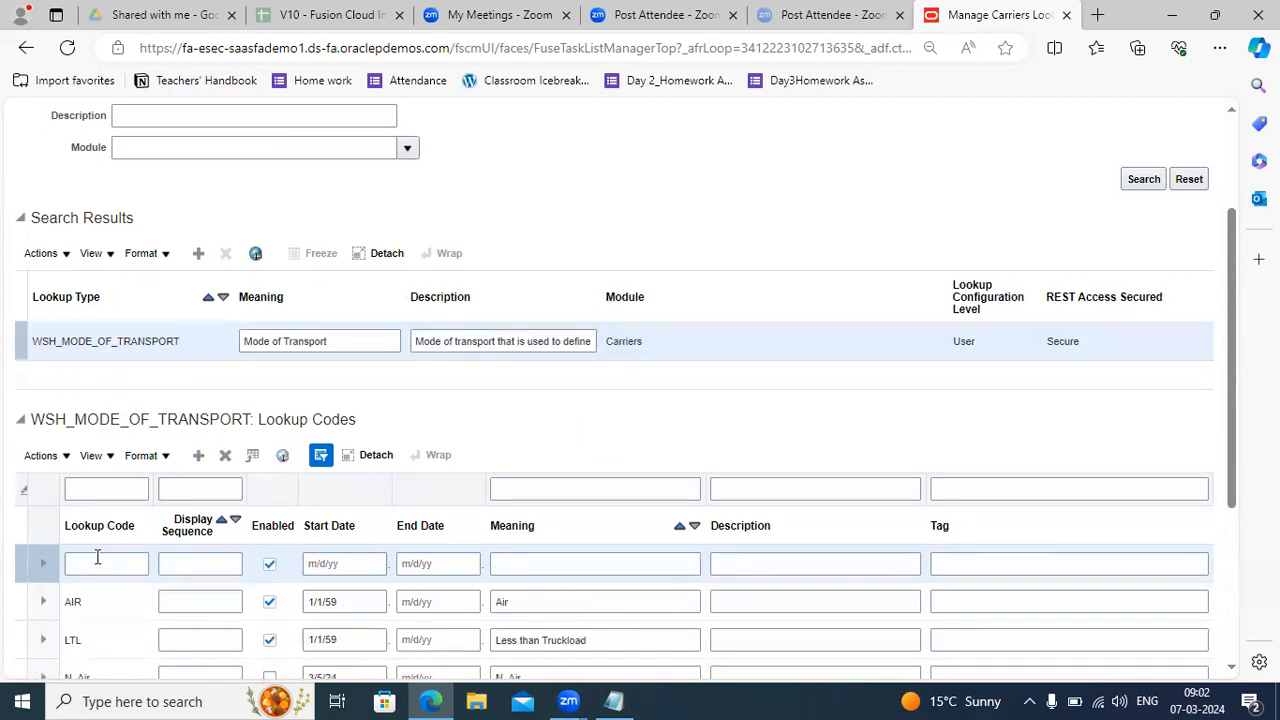
# Fill the new row with code SL, start date 01/01/1959 and meaning 'Small Lorry'.
pyautogui.click(97, 557)
pyautogui.write('SL')
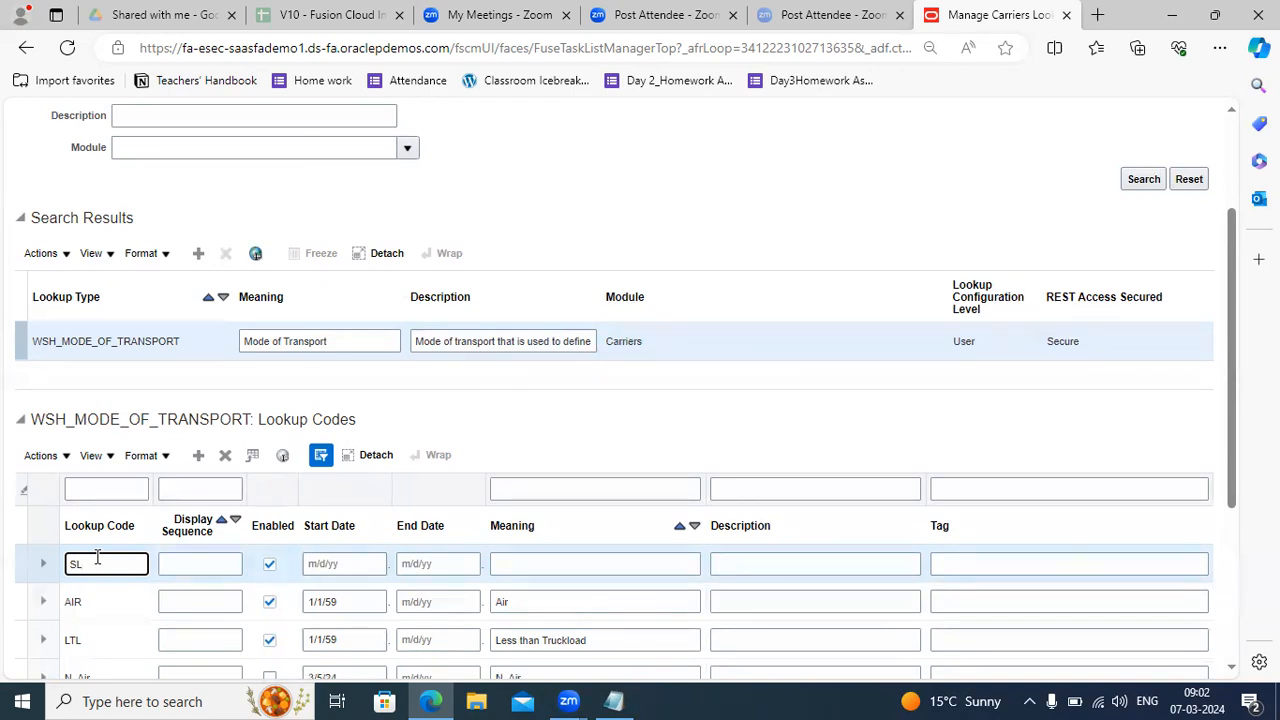
pyautogui.click(335, 564)
pyautogui.write('01/01')
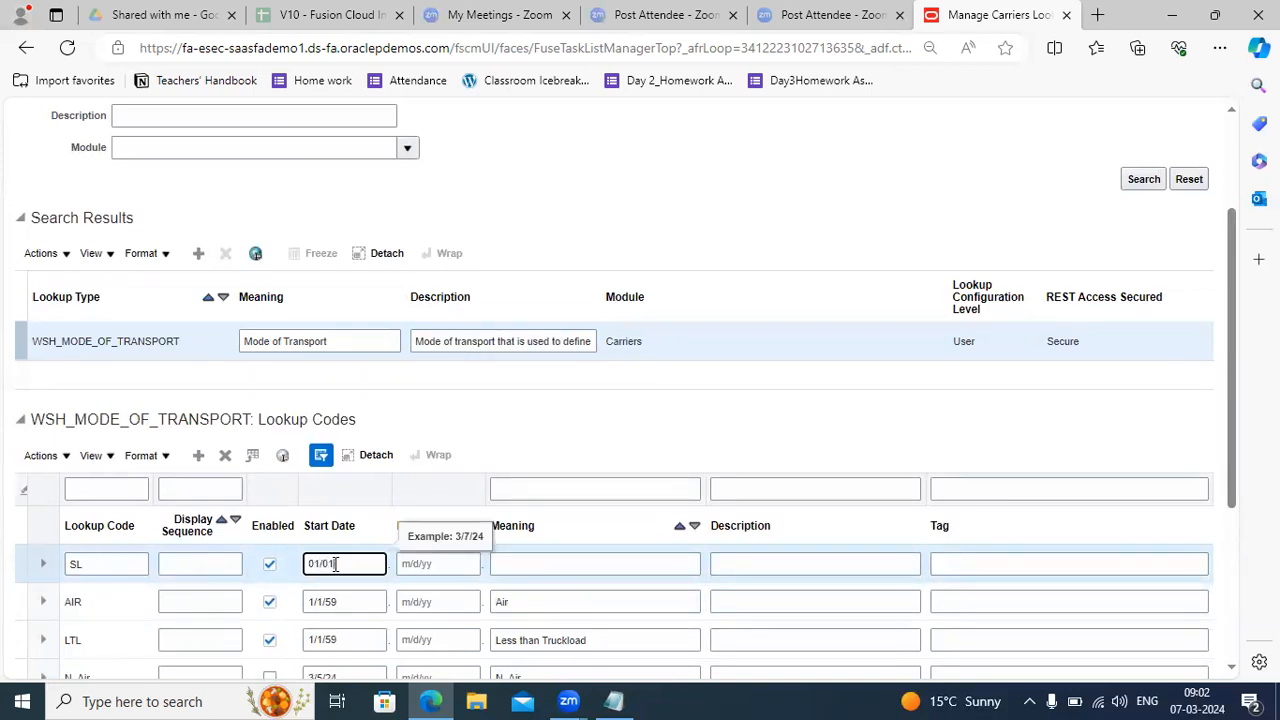
pyautogui.write('/19')
pyautogui.write('59')
pyautogui.press('Tab')
pyautogui.press('Tab')
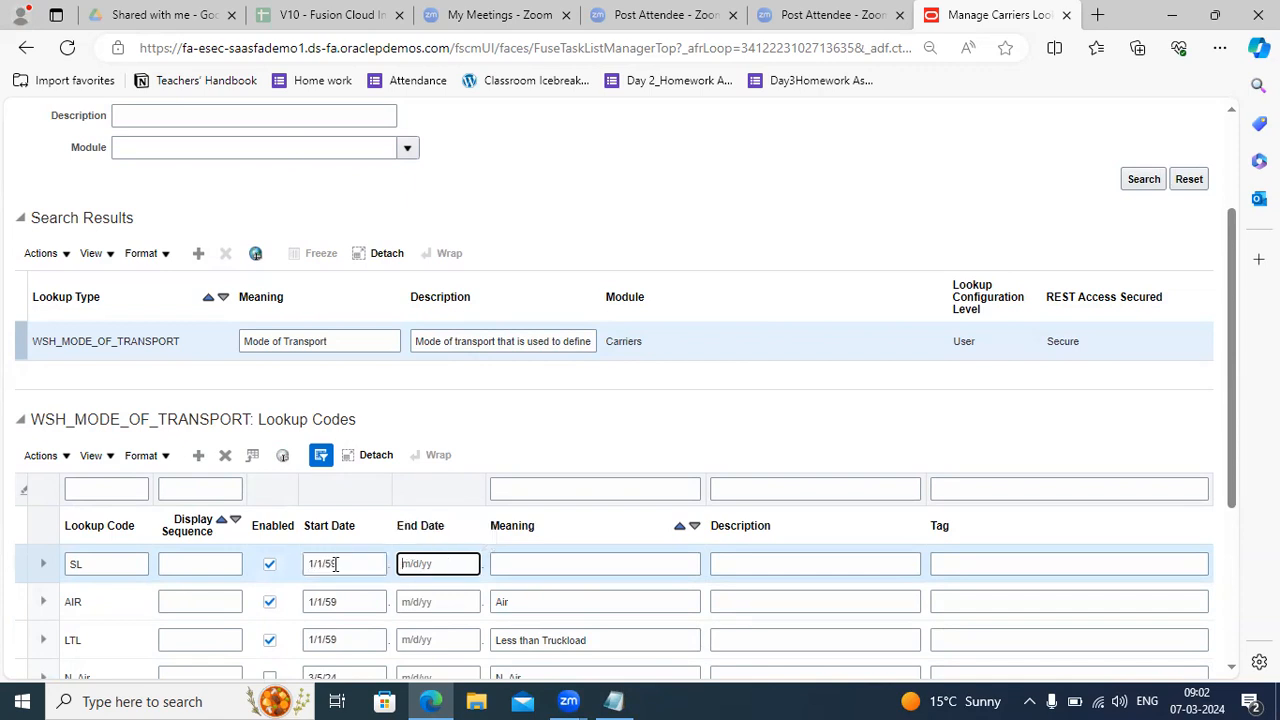
pyautogui.write('Sm')
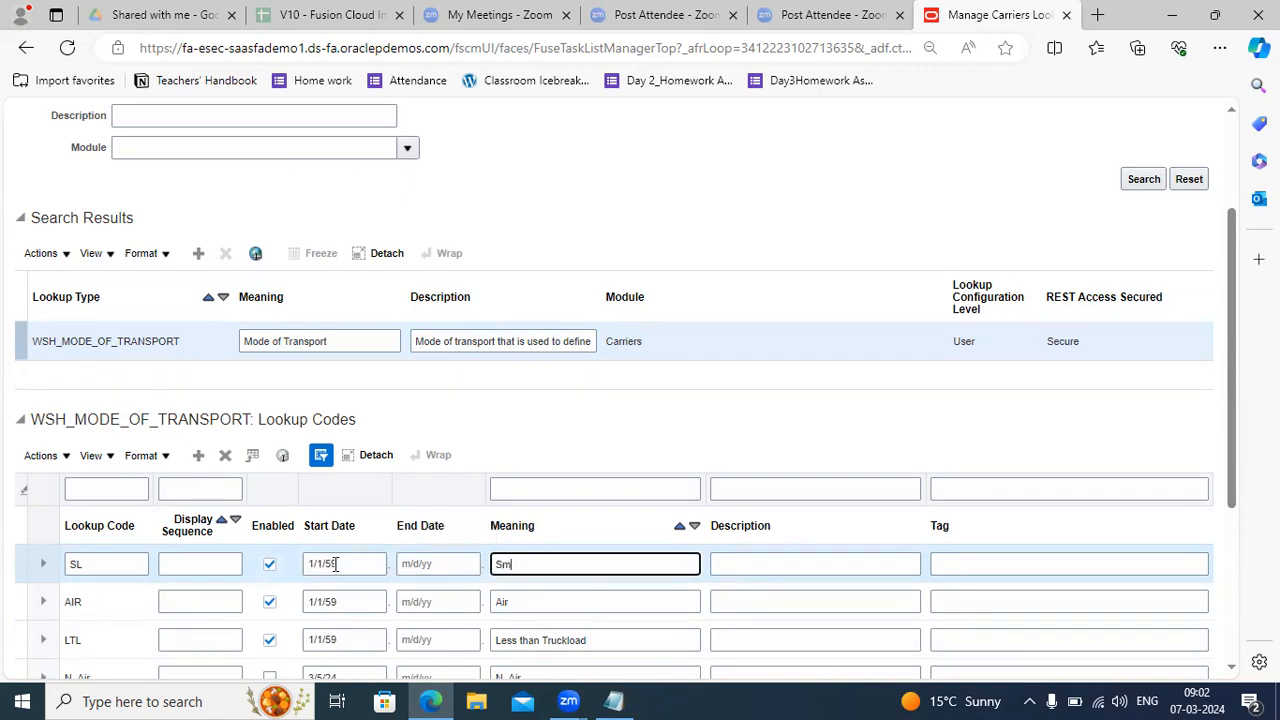
pyautogui.write('all Lorry')
pyautogui.moveTo(1240, 312); pyautogui.dragTo(1224, 165)
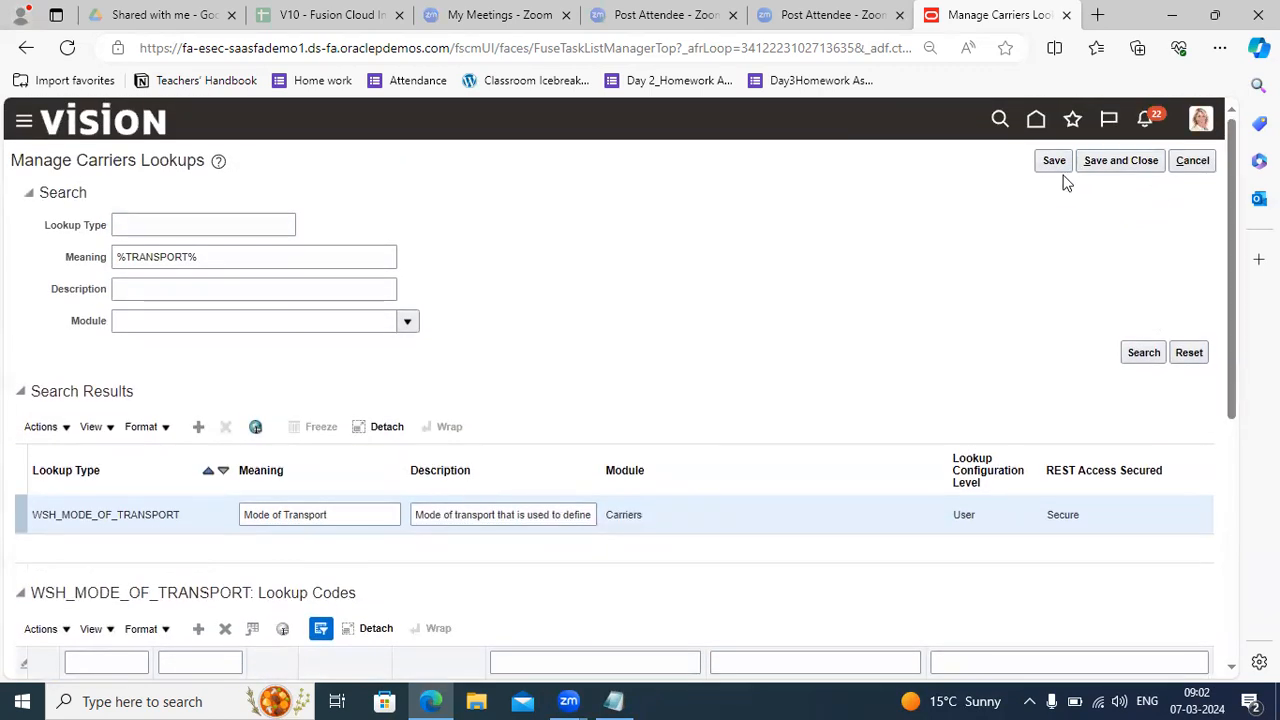
# Save the SL transport code, close the lookups page and glance at the notes.
pyautogui.click(1056, 160)
pyautogui.click(1122, 162)
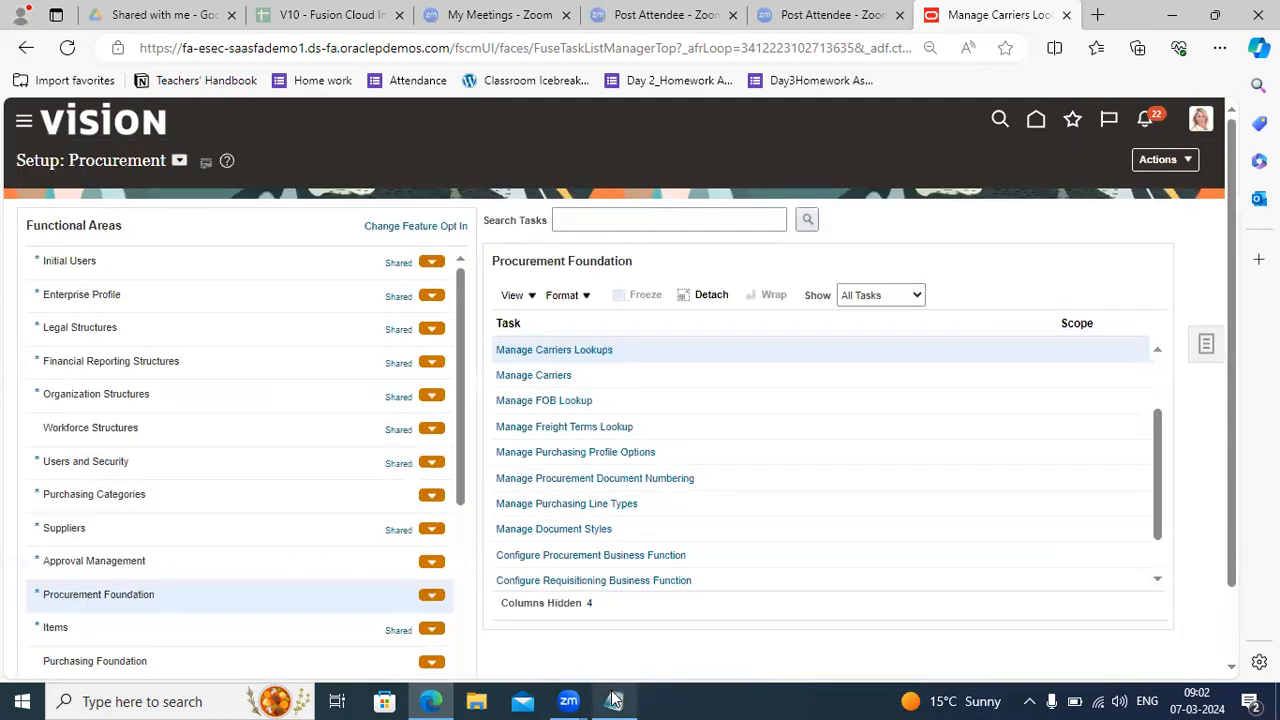
pyautogui.click(616, 701)
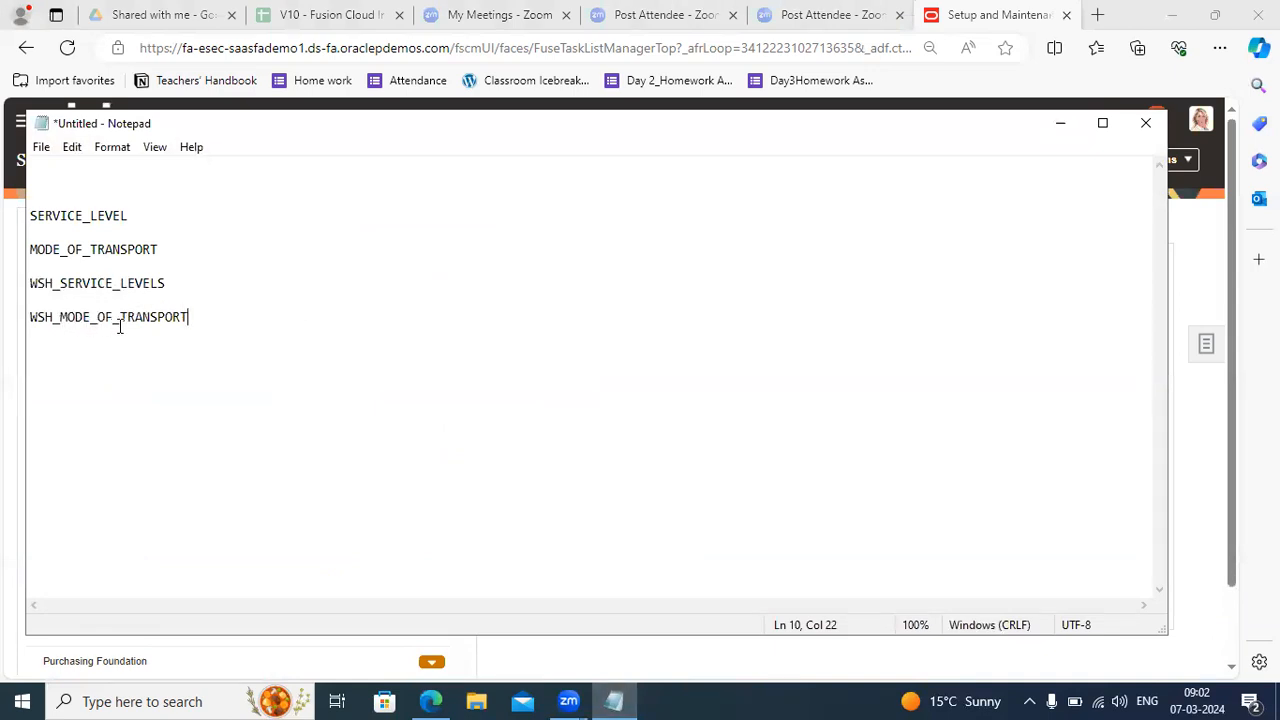
pyautogui.click(1061, 122)
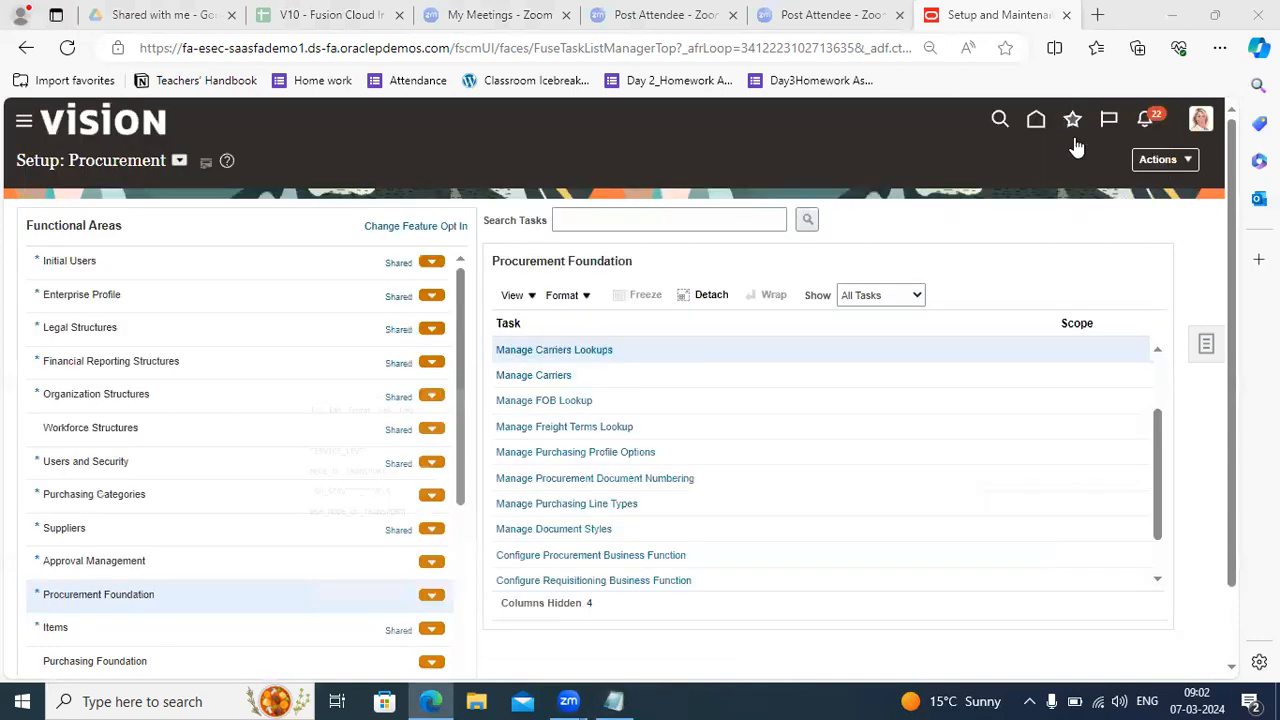
# In Manage Carriers, add and save a carrier named 'Small Lorry 1 Day Delivery'.
pyautogui.click(521, 376)
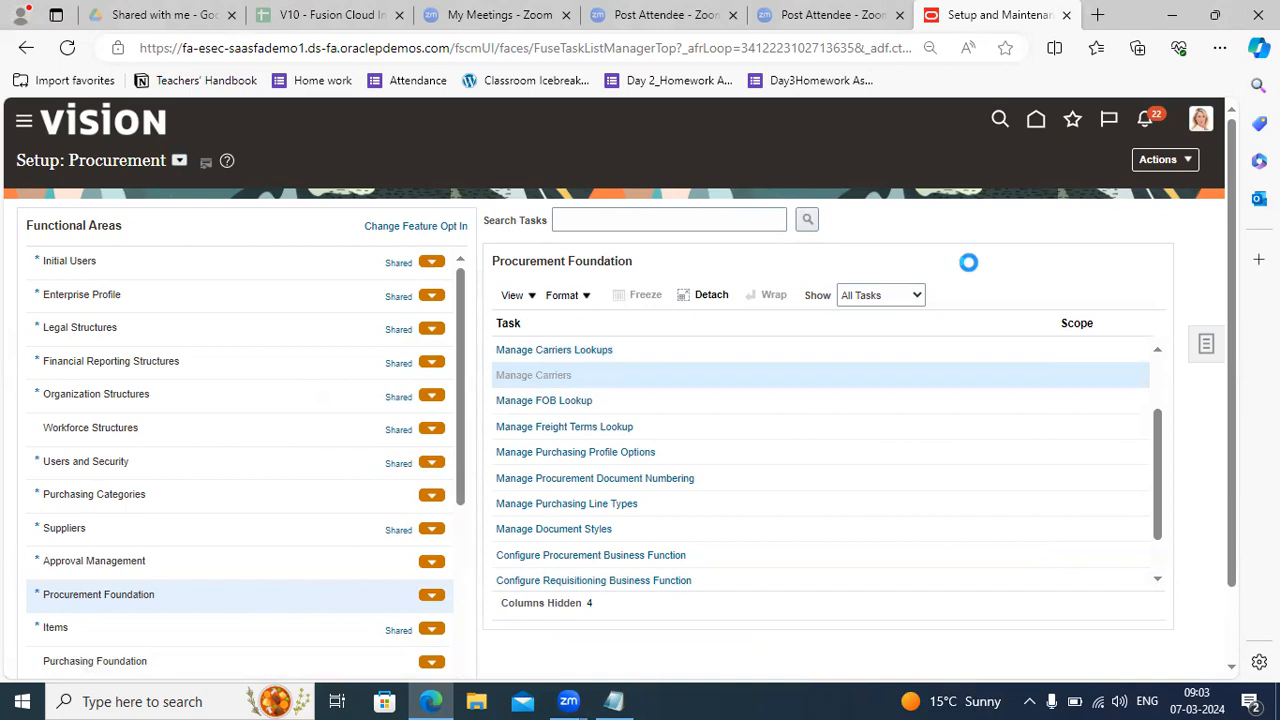
pyautogui.click(200, 357)
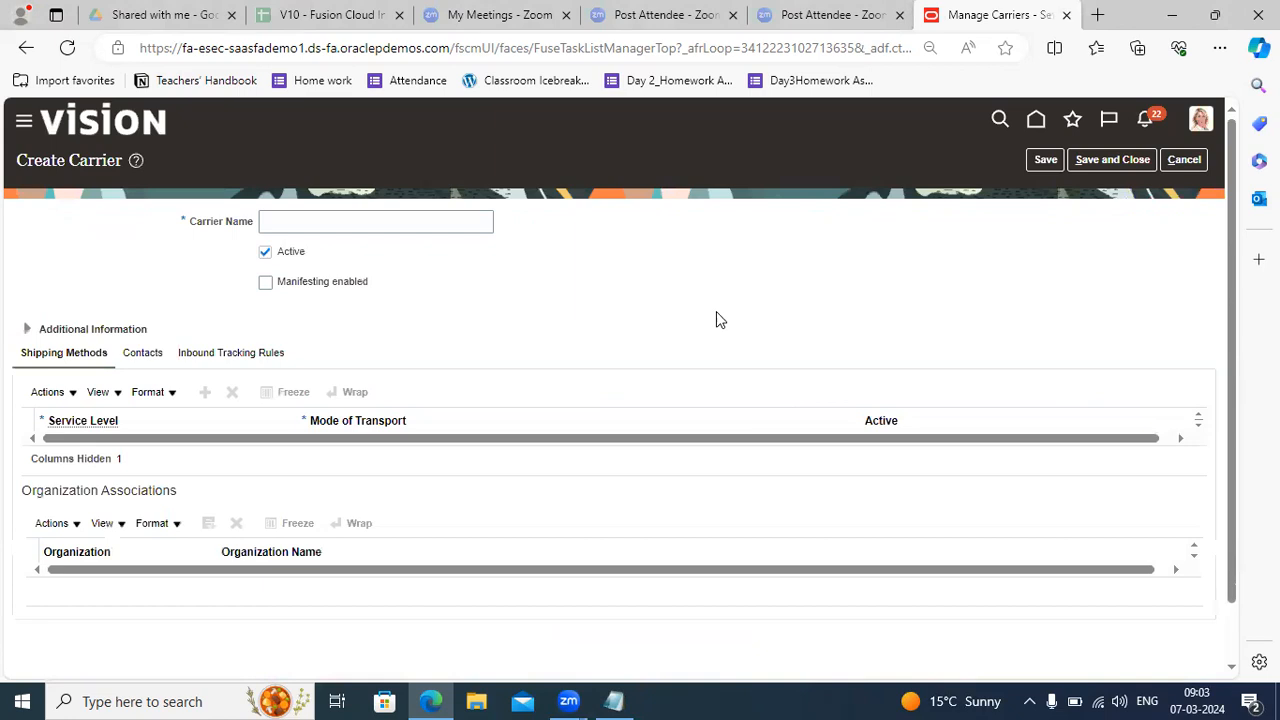
pyautogui.click(329, 228)
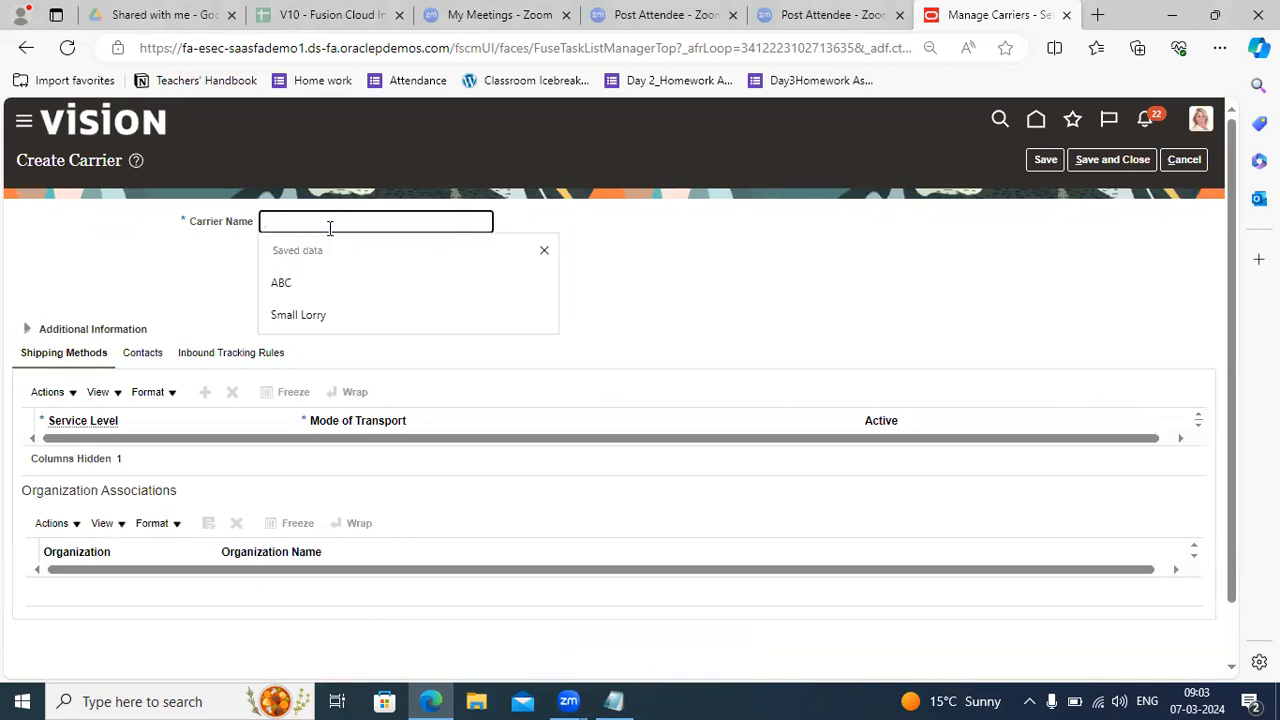
pyautogui.write('Small Lorry')
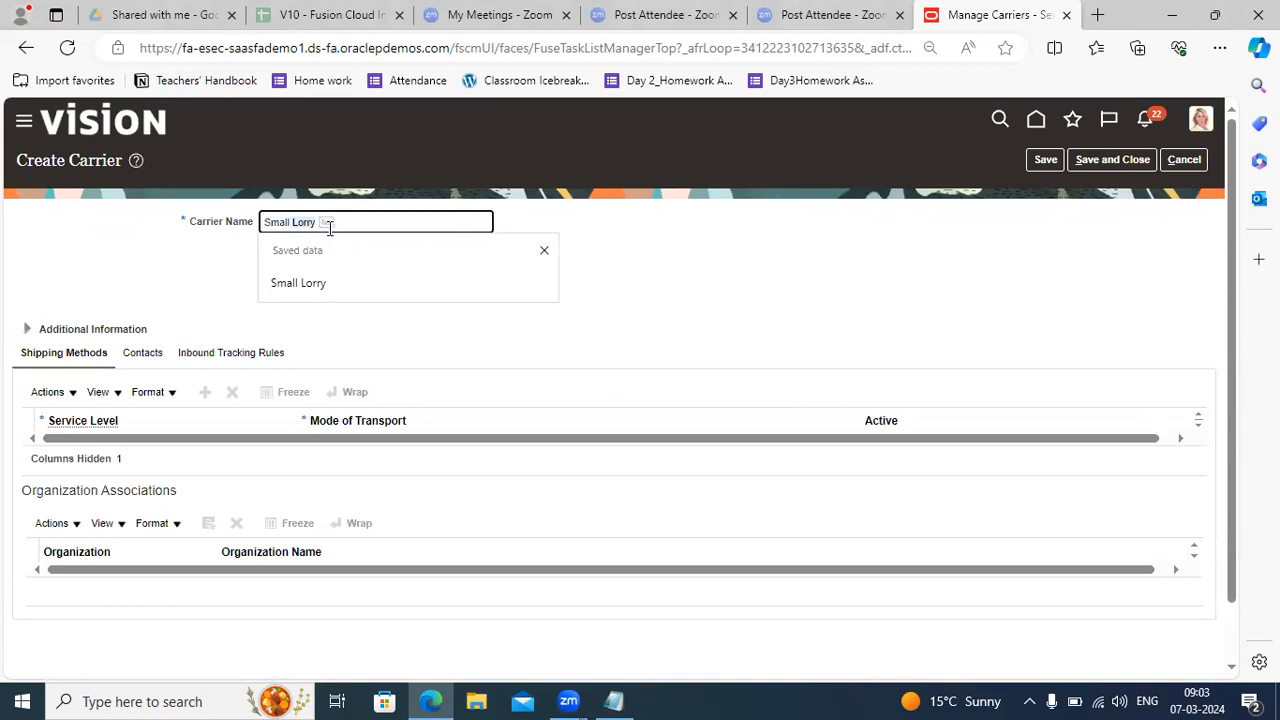
pyautogui.write('1')
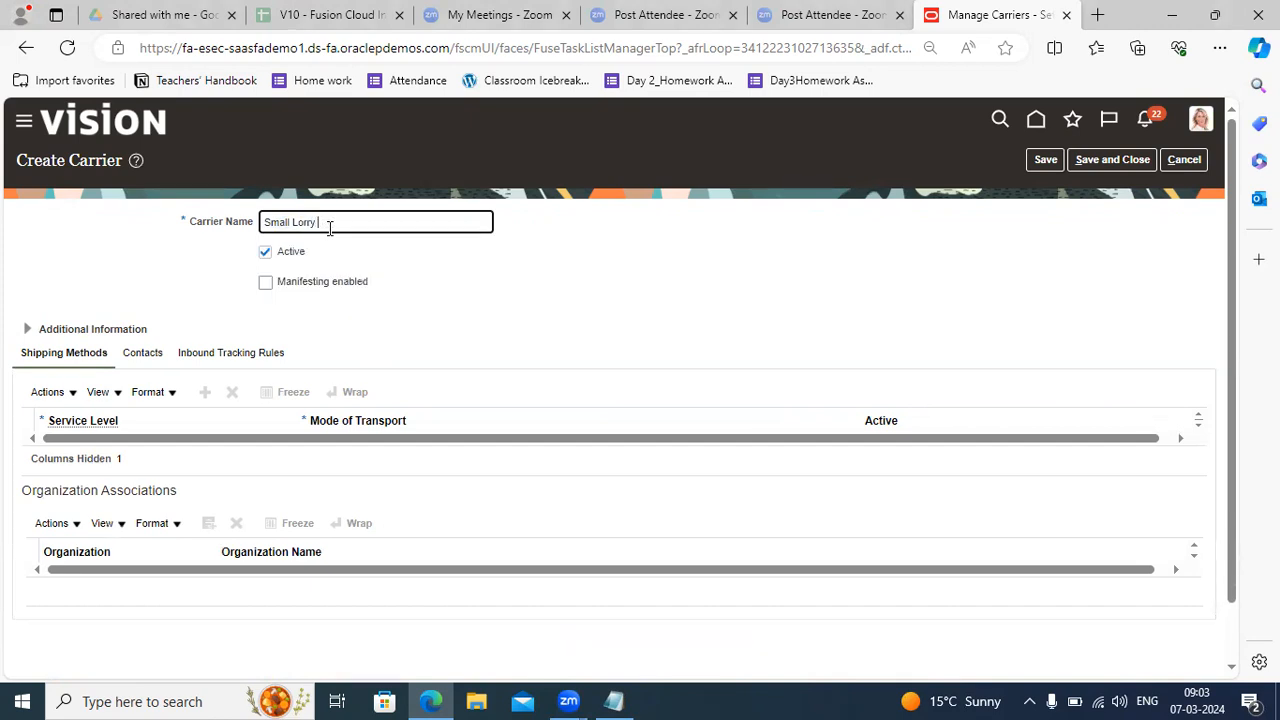
pyautogui.write(' Ray Deliver')
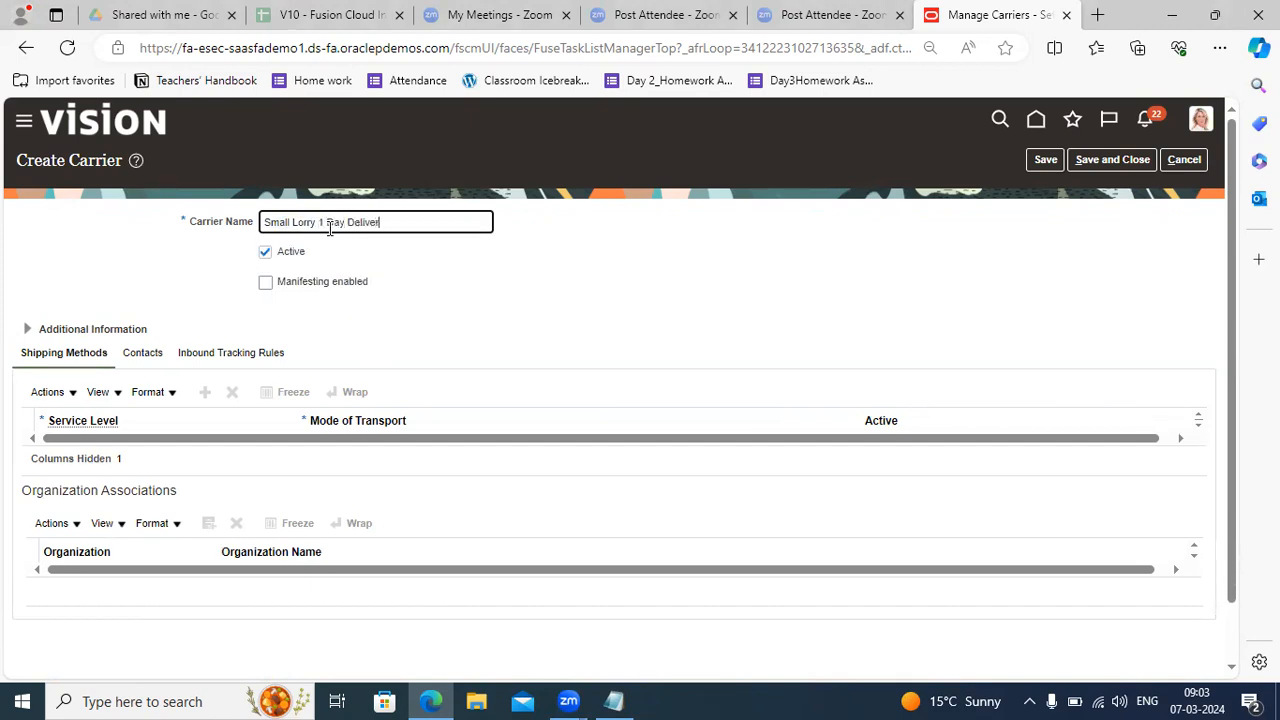
pyautogui.write('y')
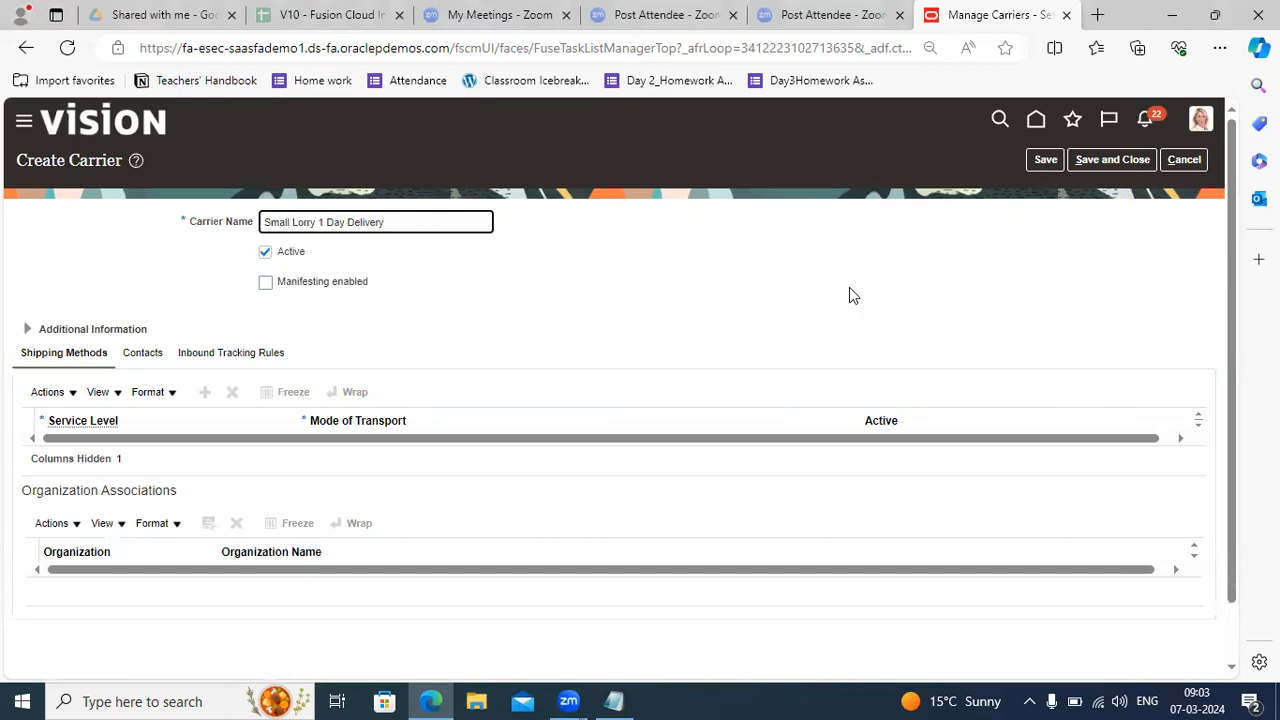
pyautogui.click(1046, 162)
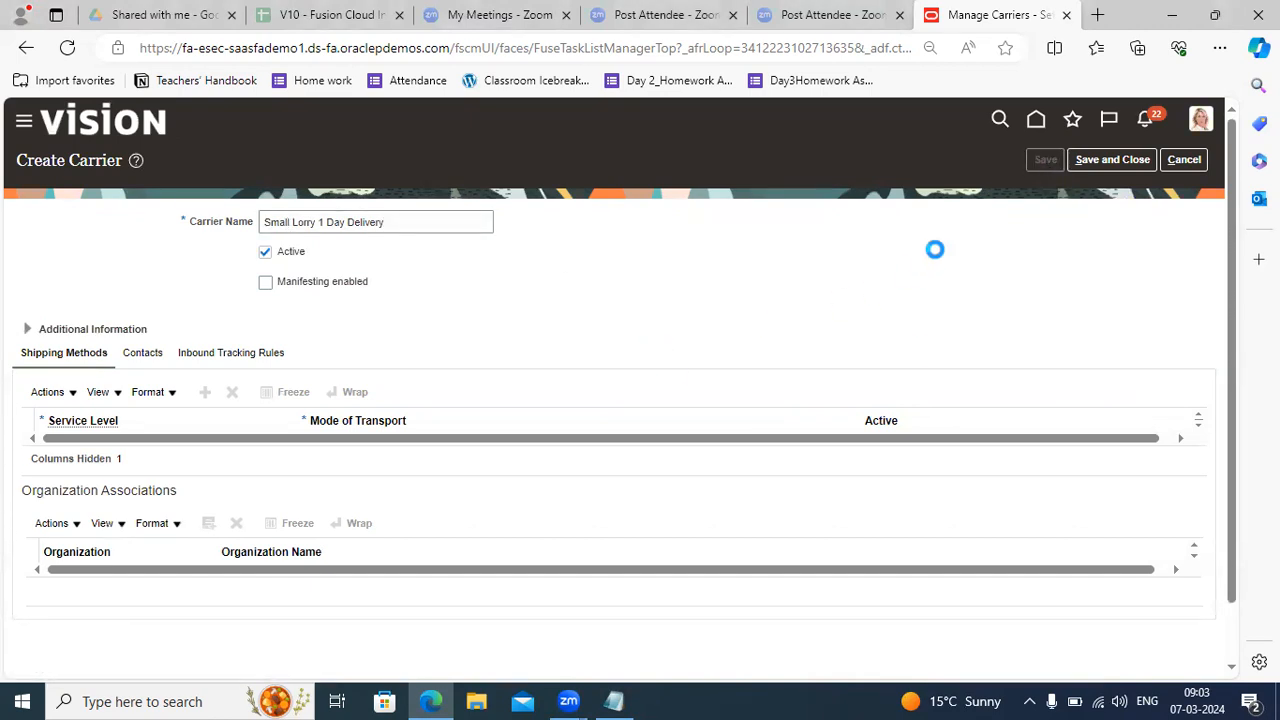
# Add a shipping method row with service level '1 Day Delivery Service' and transport 'Small Lorry'.
pyautogui.click(205, 403)
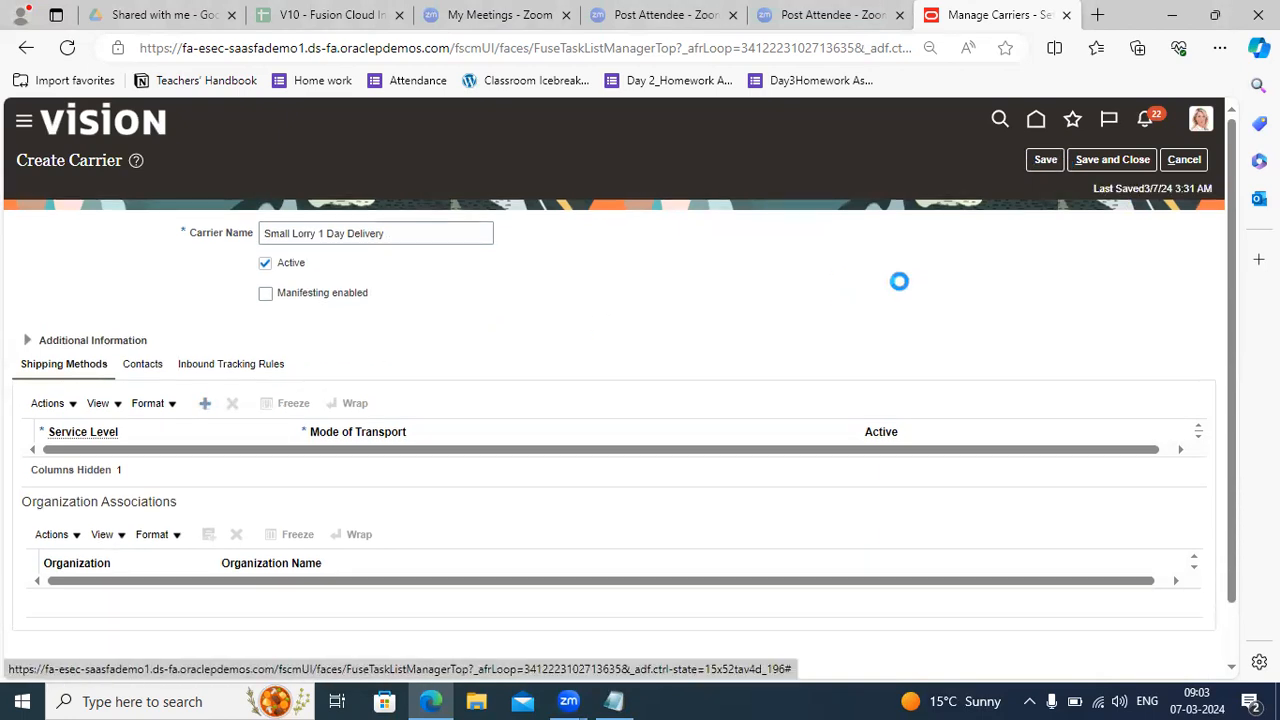
pyautogui.moveTo(1233, 322); pyautogui.dragTo(1233, 385)
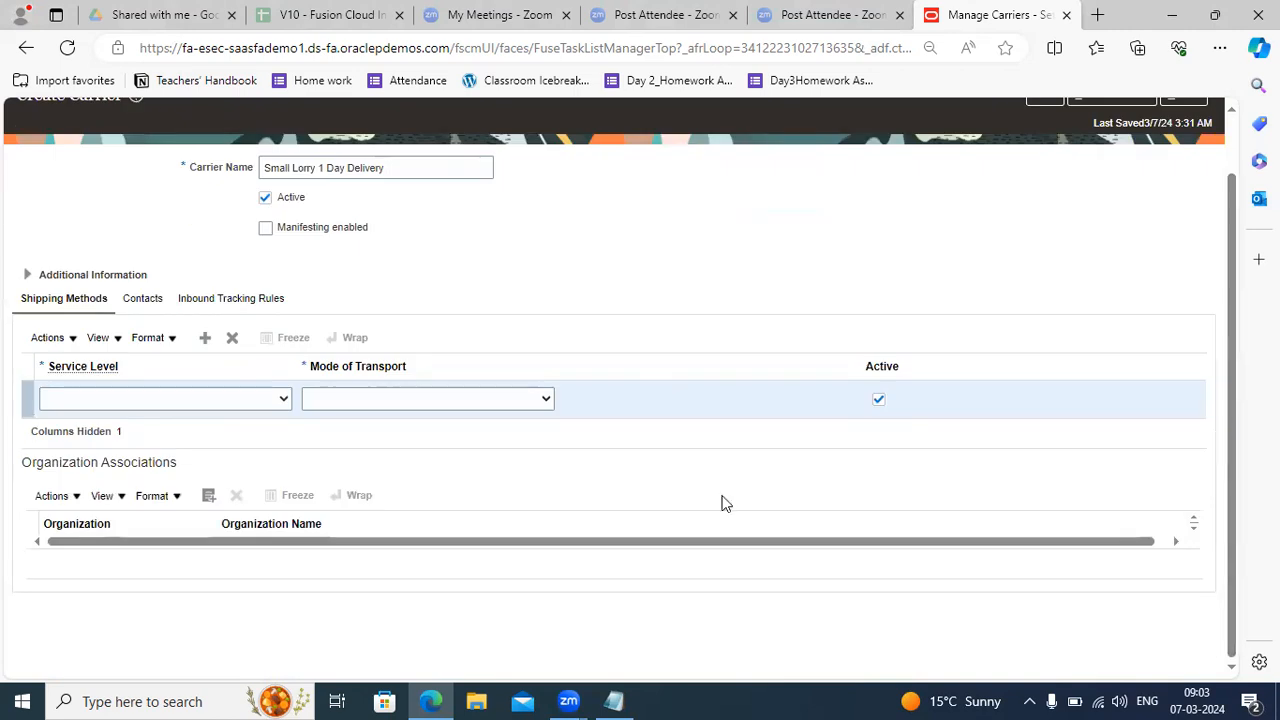
pyautogui.click(212, 399)
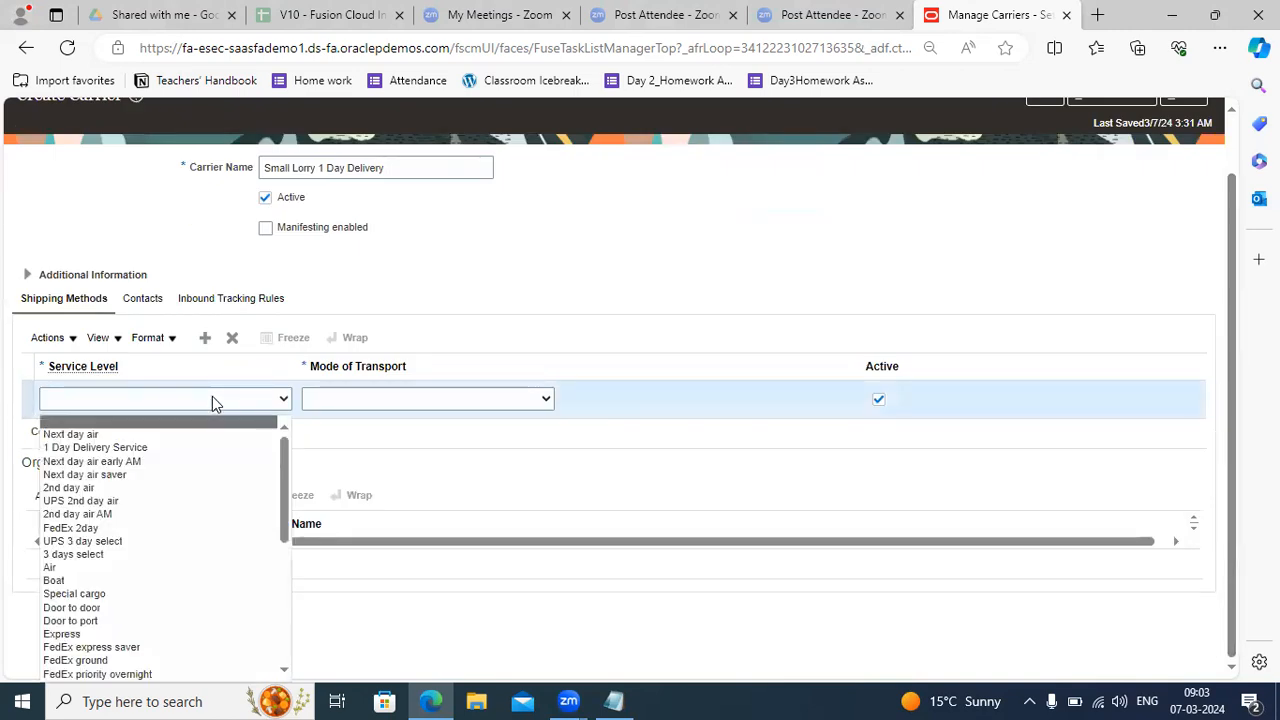
pyautogui.click(123, 449)
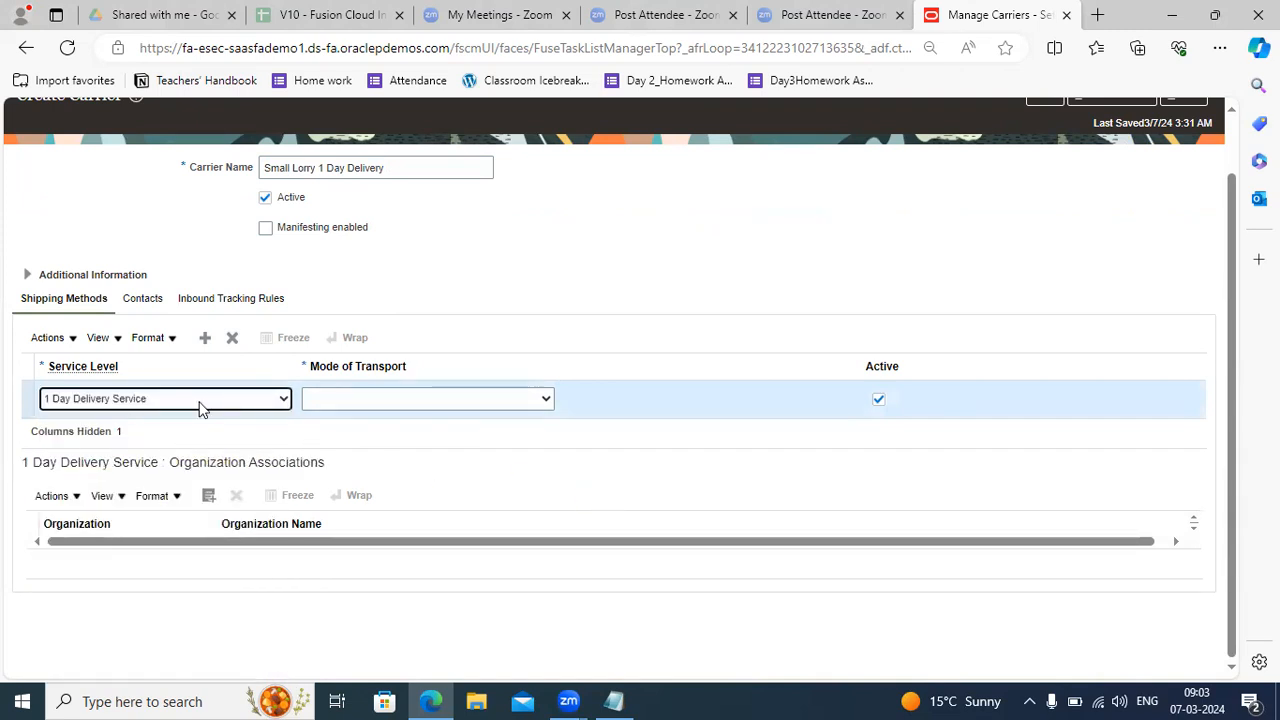
pyautogui.click(170, 405)
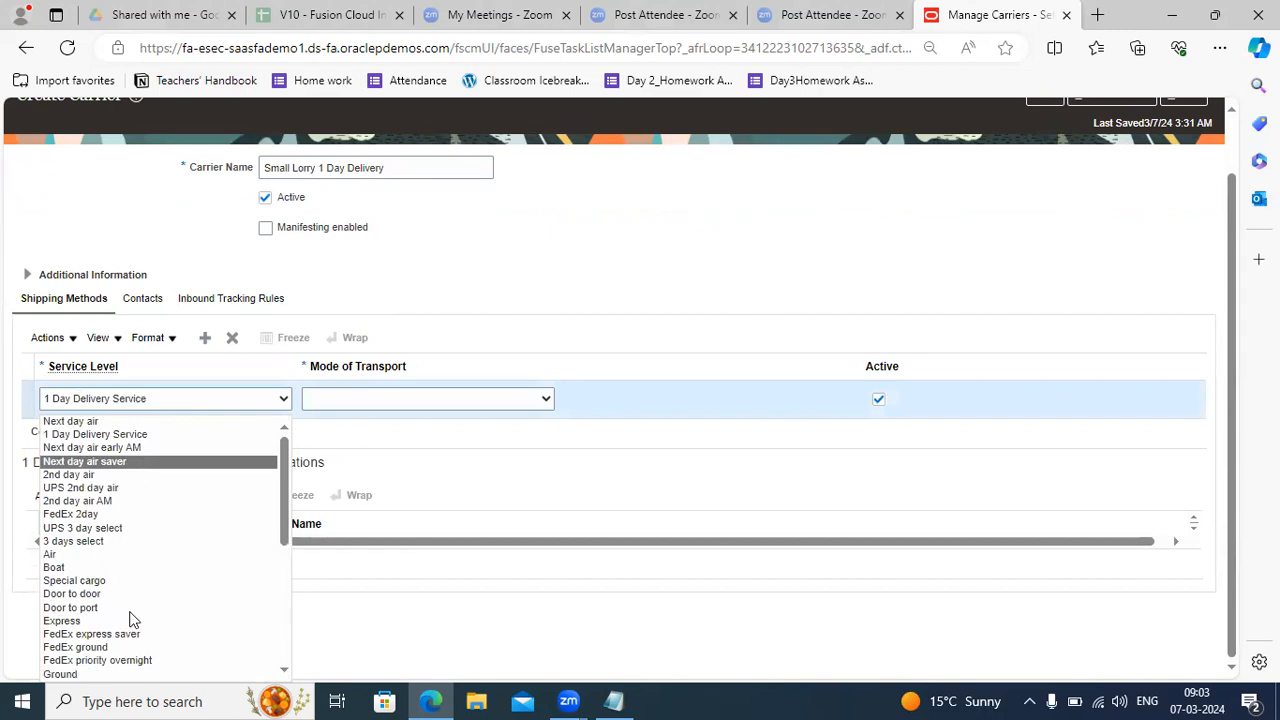
pyautogui.click(137, 437)
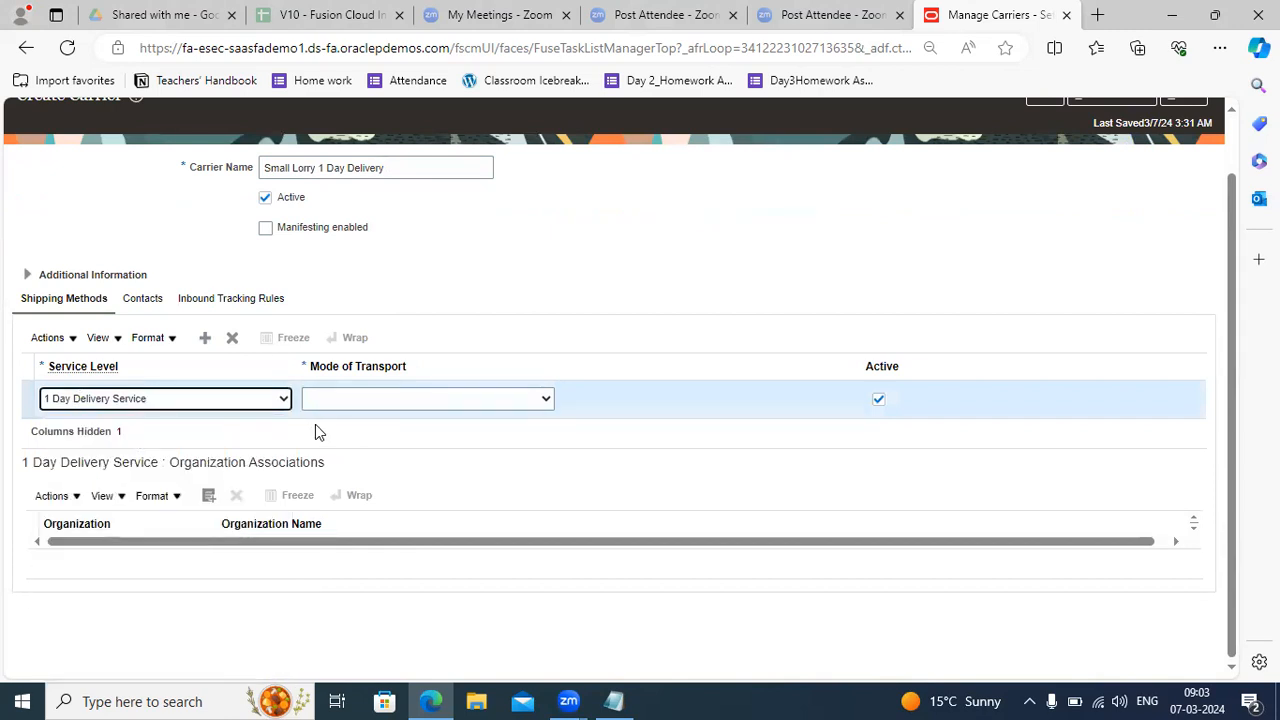
pyautogui.click(373, 401)
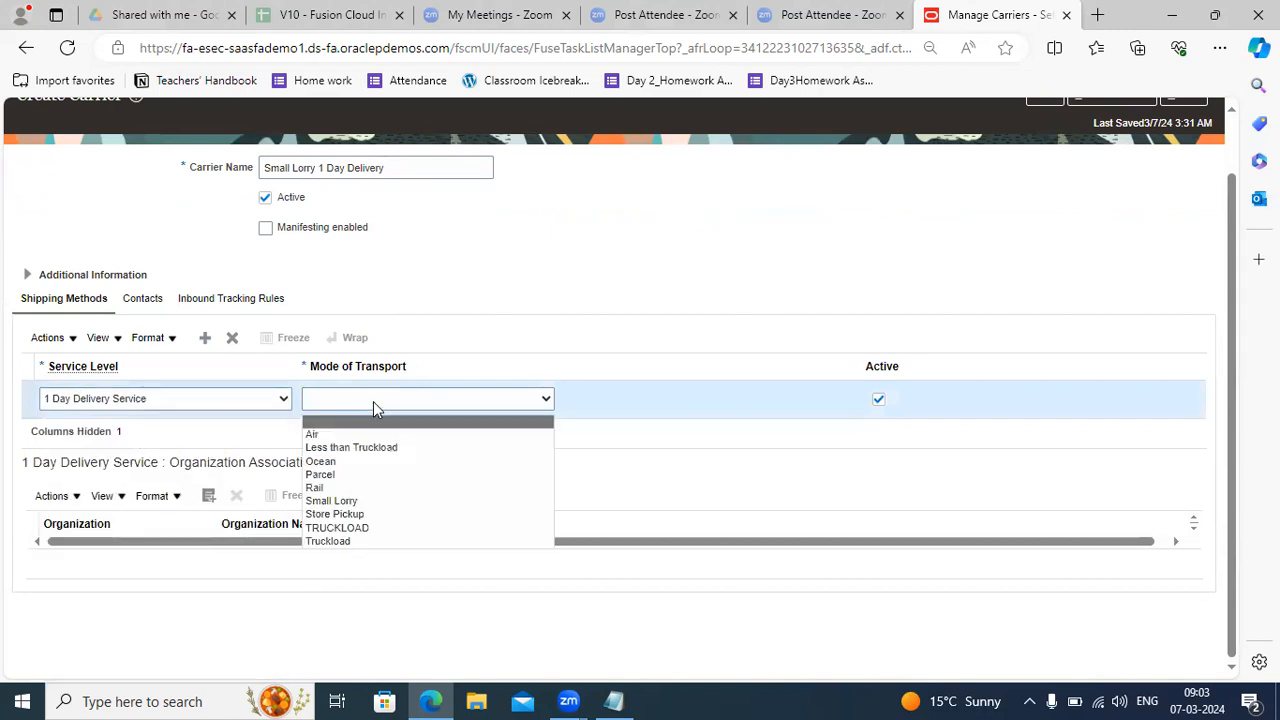
pyautogui.click(348, 501)
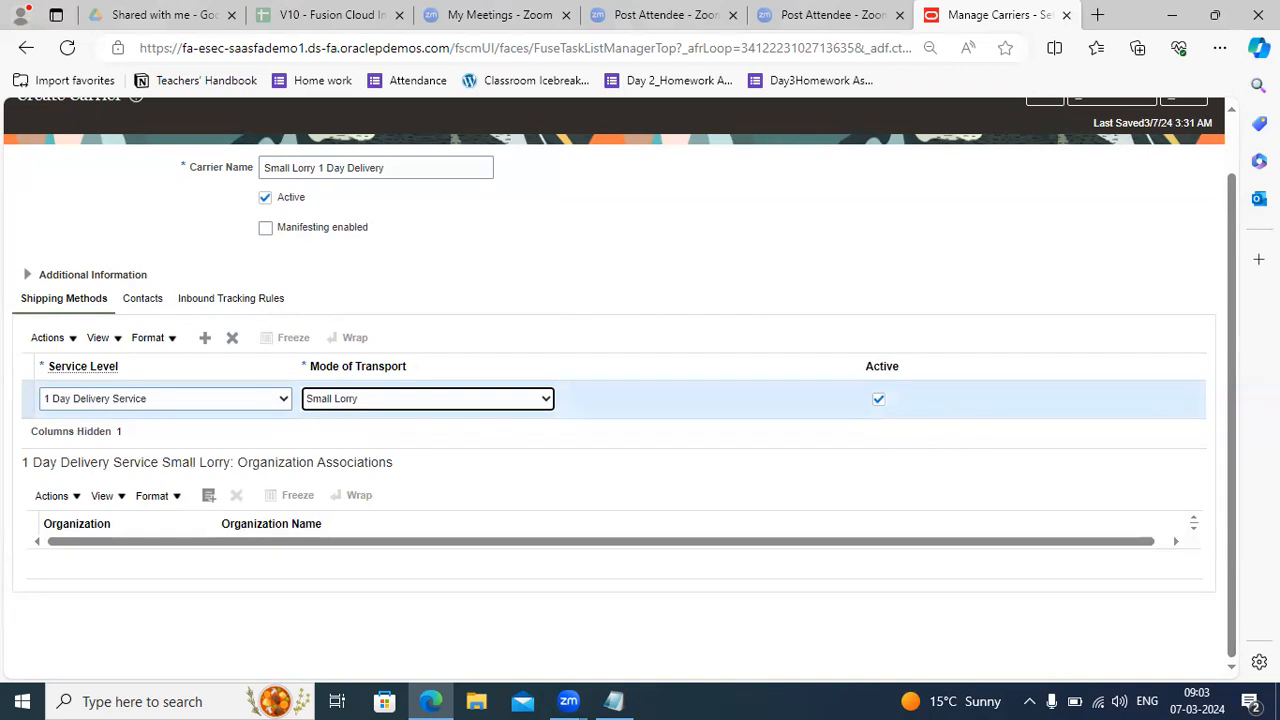
# Save the carrier with its new shipping method.
pyautogui.scroll(2, 1236, 193)
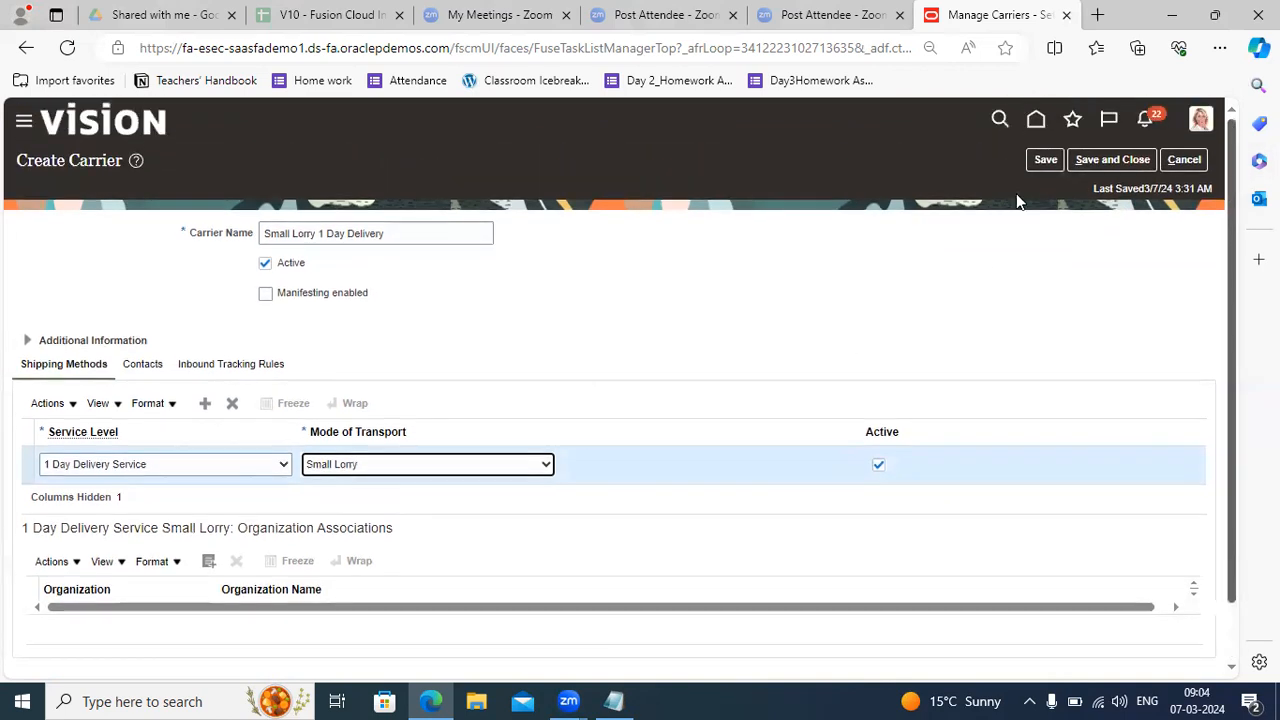
pyautogui.click(1045, 160)
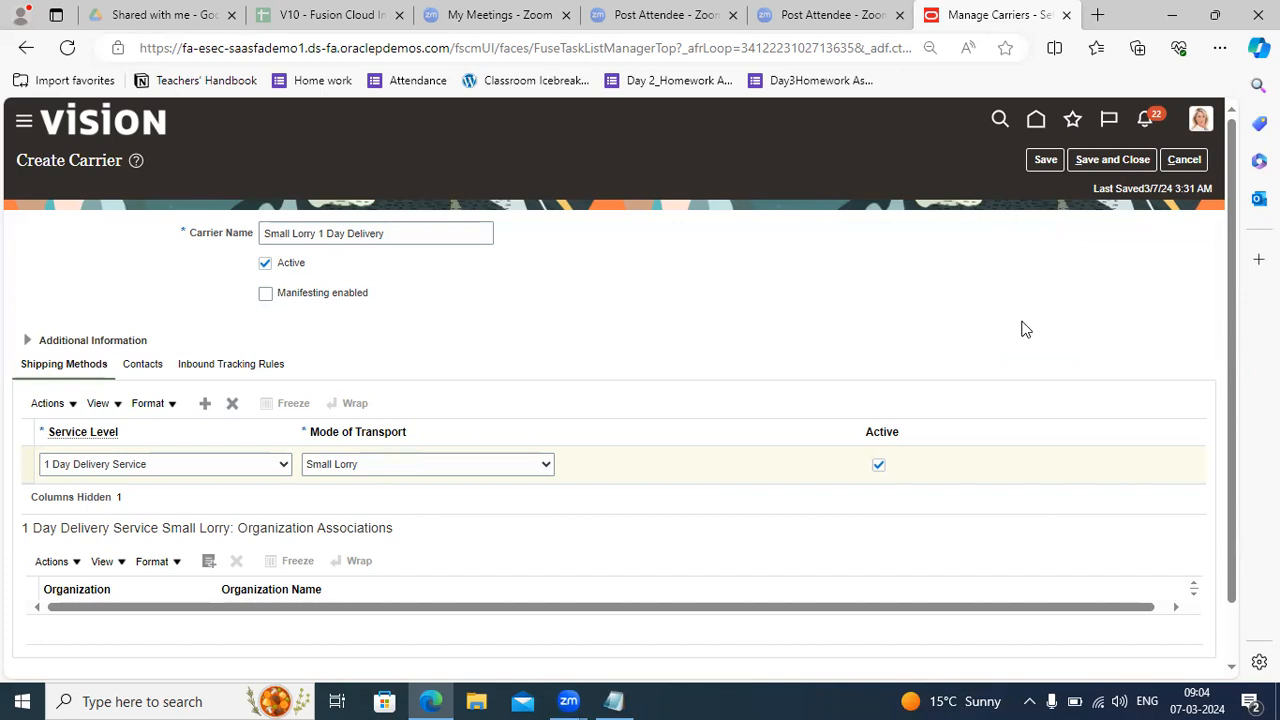
pyautogui.moveTo(1025, 329); pyautogui.dragTo(265, 405)
pyautogui.click(431, 337)
# Switch to the carrier's Contacts tab to view its empty contact list.
pyautogui.click(136, 366)
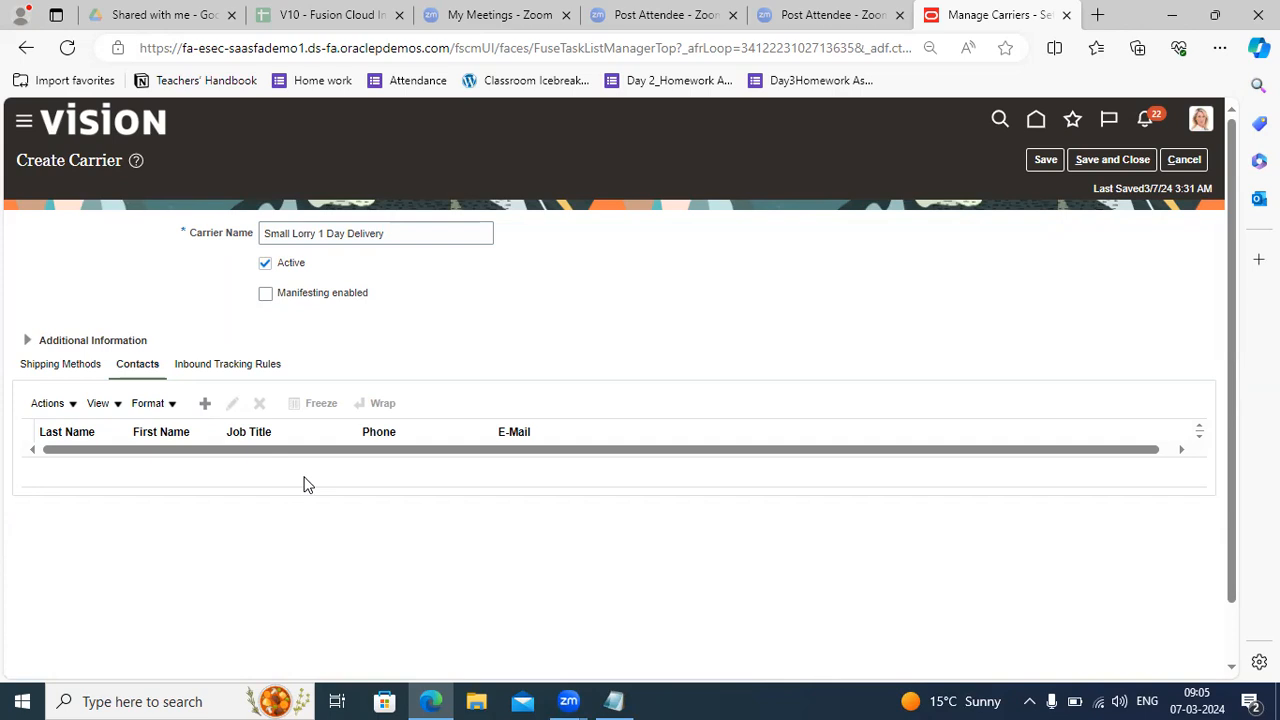
# Create a new contact, entering the contact's last name, first name and phone number.
pyautogui.click(204, 404)
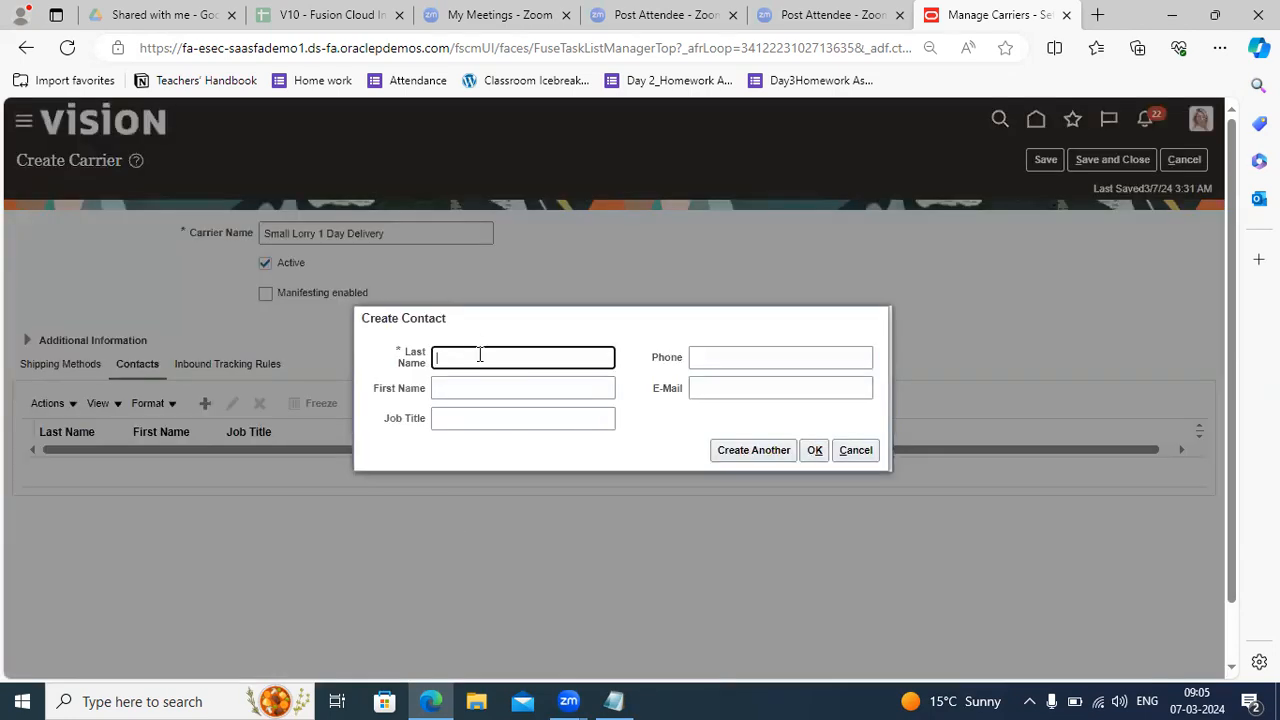
pyautogui.write('Ravi')
pyautogui.hotkey('ctrl', 'a')
pyautogui.press('BackSpace')
pyautogui.press('Tab')
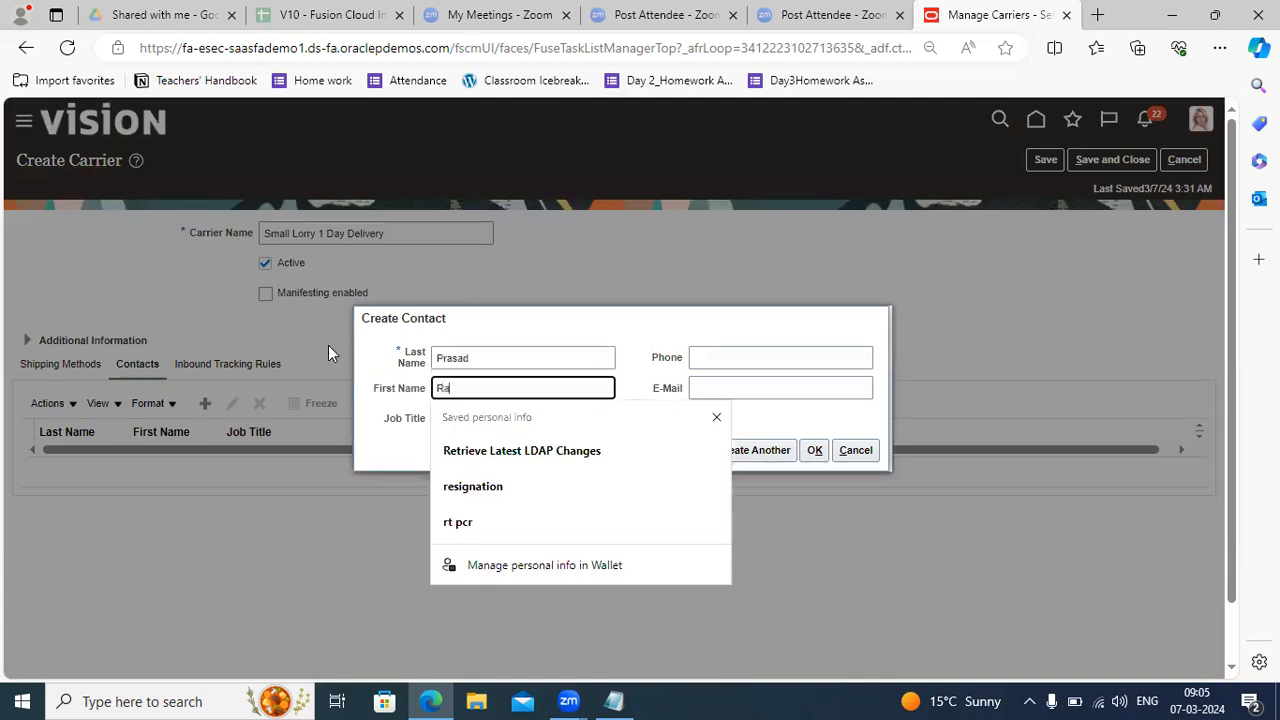
pyautogui.click(709, 362)
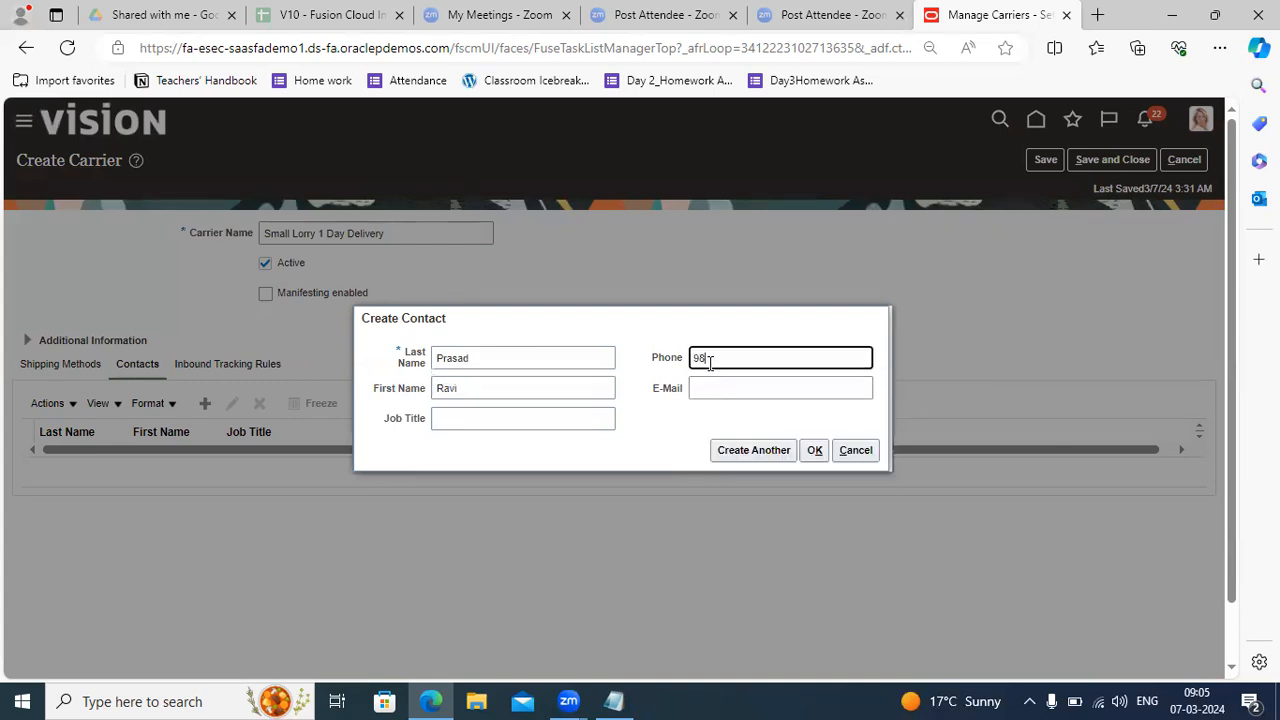
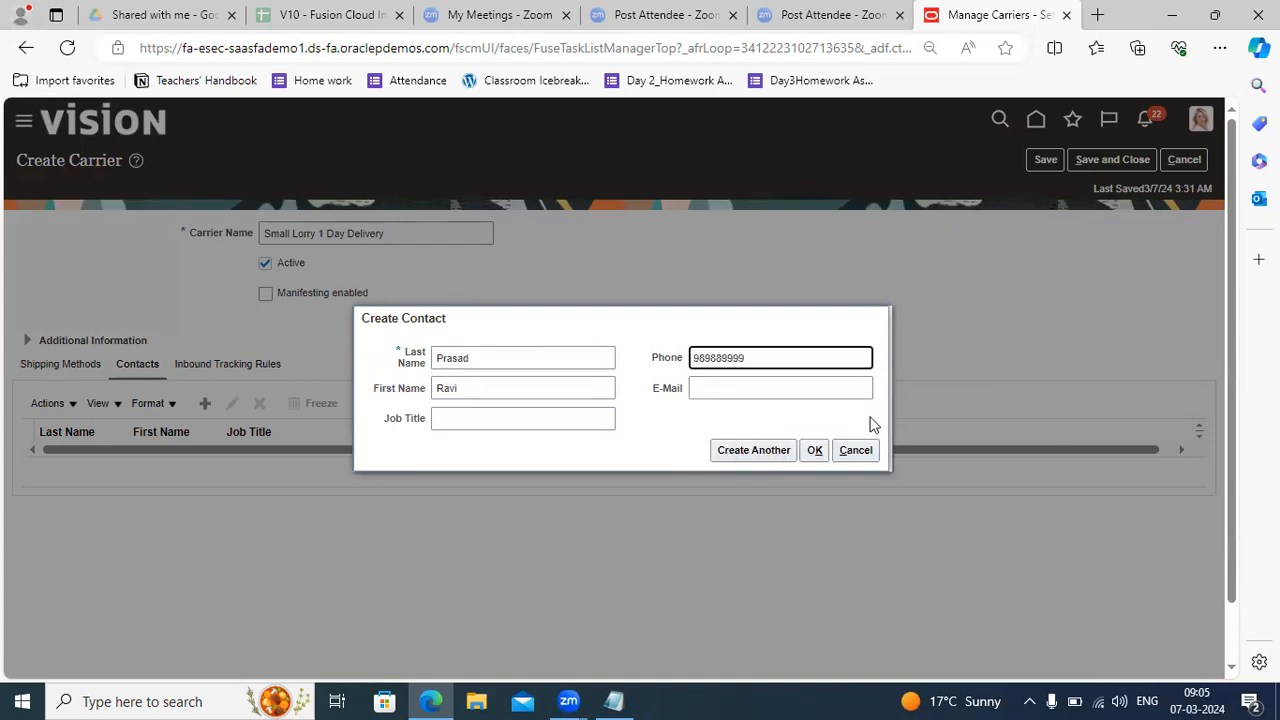